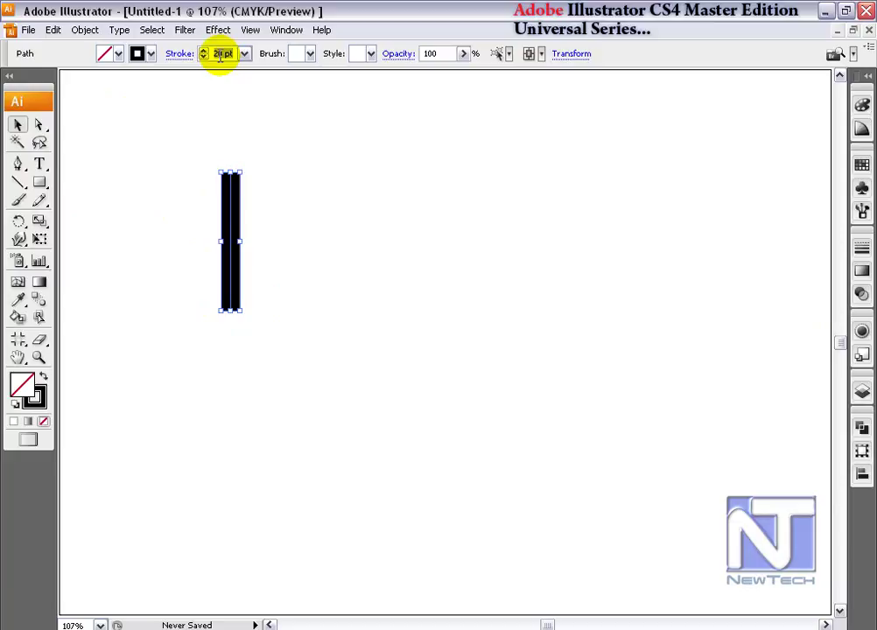
- Set the vertical line's stroke weight to 15 pt and expand it into a filled bar
{"action": "key", "text": "Return"}
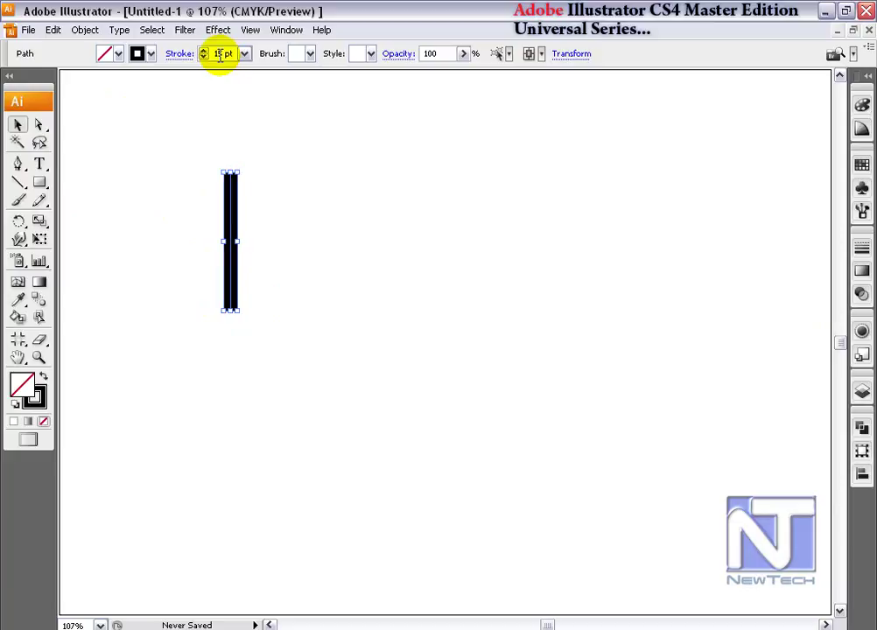
{"action": "left_click", "coordinate": [81, 30]}
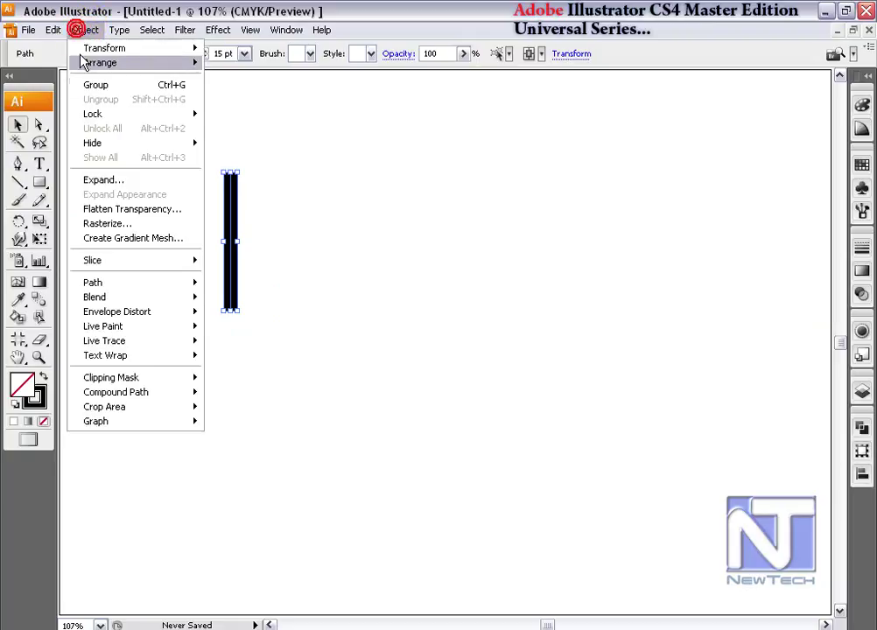
{"action": "left_click", "coordinate": [103, 179]}
{"action": "left_click", "coordinate": [522, 267]}
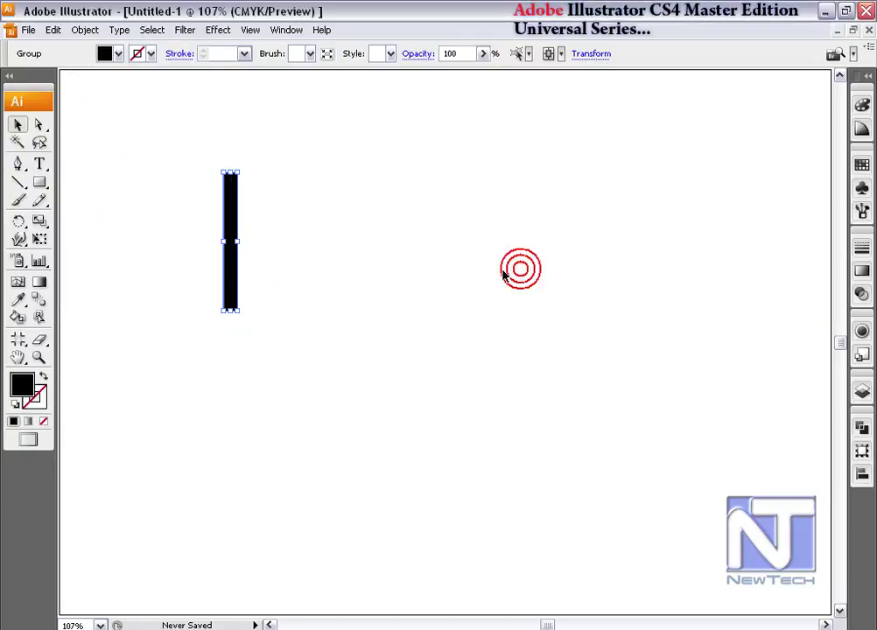
- Move the black bar slightly down and to the right, and select its two top anchor points for scaling
{"action": "left_click", "coordinate": [33, 120]}
{"action": "left_click_drag", "start_coordinate": [226, 208], "coordinate": [256, 272]}
{"action": "left_click_drag", "start_coordinate": [209, 198], "coordinate": [303, 256]}
{"action": "left_click", "coordinate": [260, 252]}
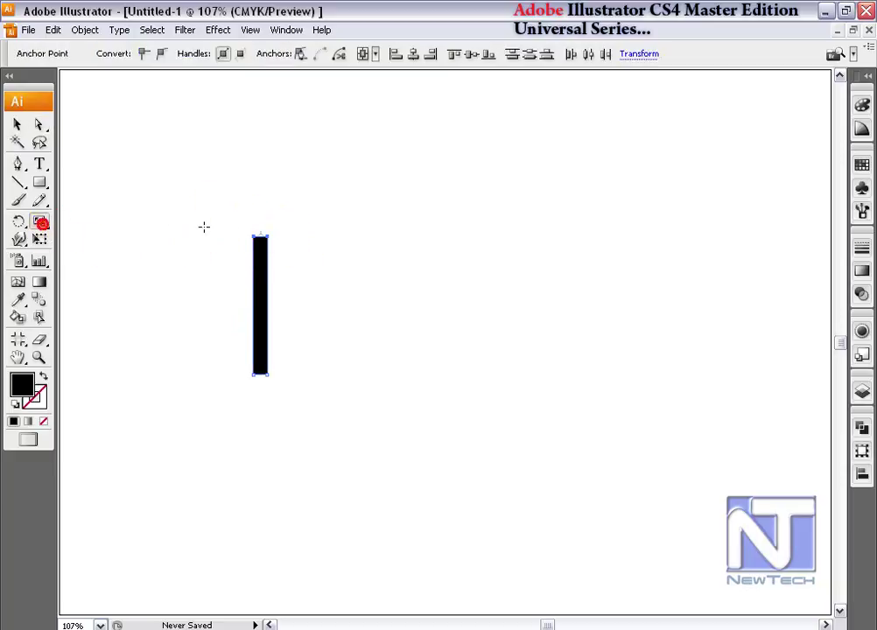
{"action": "key", "text": "ctrl+space"}
{"action": "left_click_drag", "start_coordinate": [215, 214], "coordinate": [299, 247]}
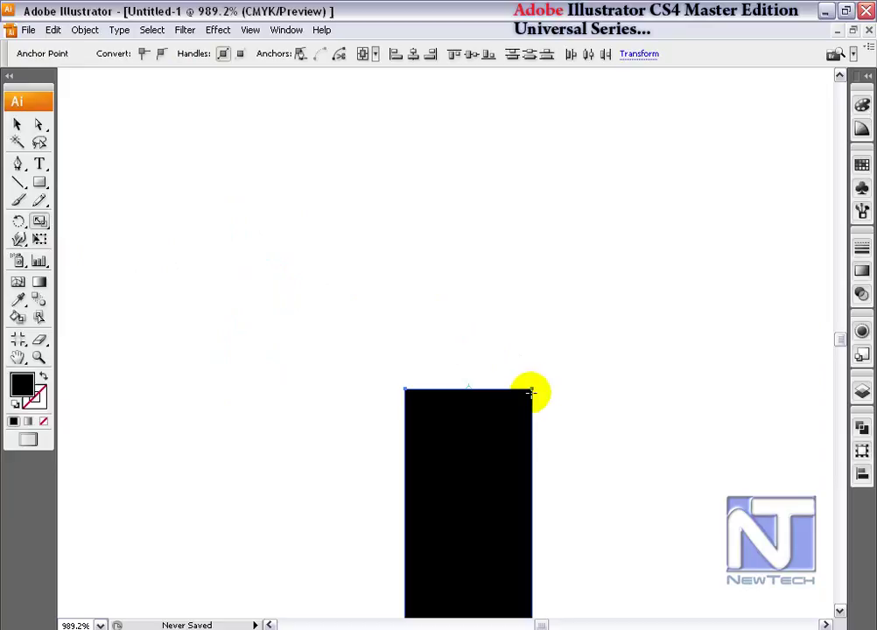
- Taper the bar to a point by scaling its two top anchors non-uniformly to 0% horizontal and 0% vertical
{"action": "left_click_drag", "start_coordinate": [530, 390], "coordinate": [470, 401]}
{"action": "key", "text": "ctrl+z"}
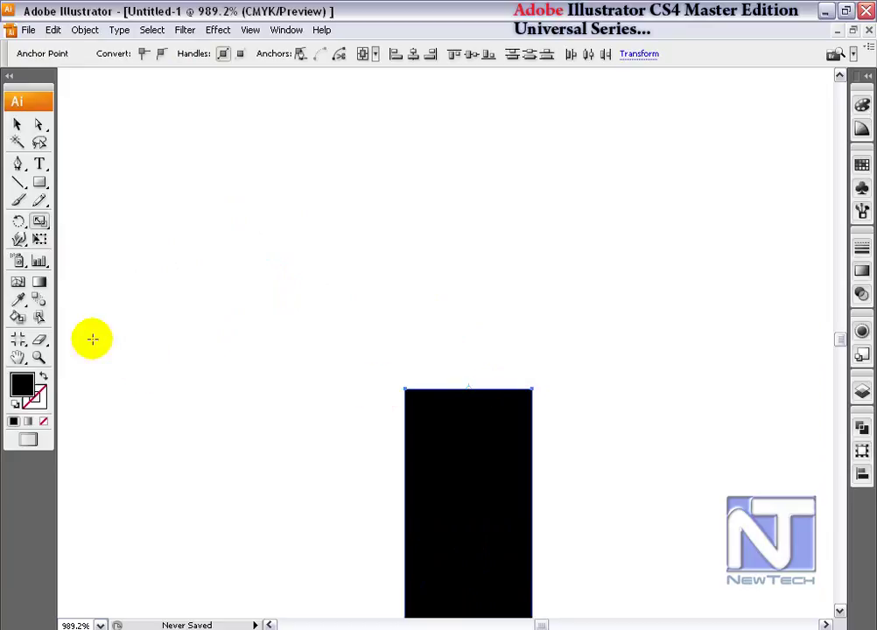
{"action": "double_click", "coordinate": [39, 224]}
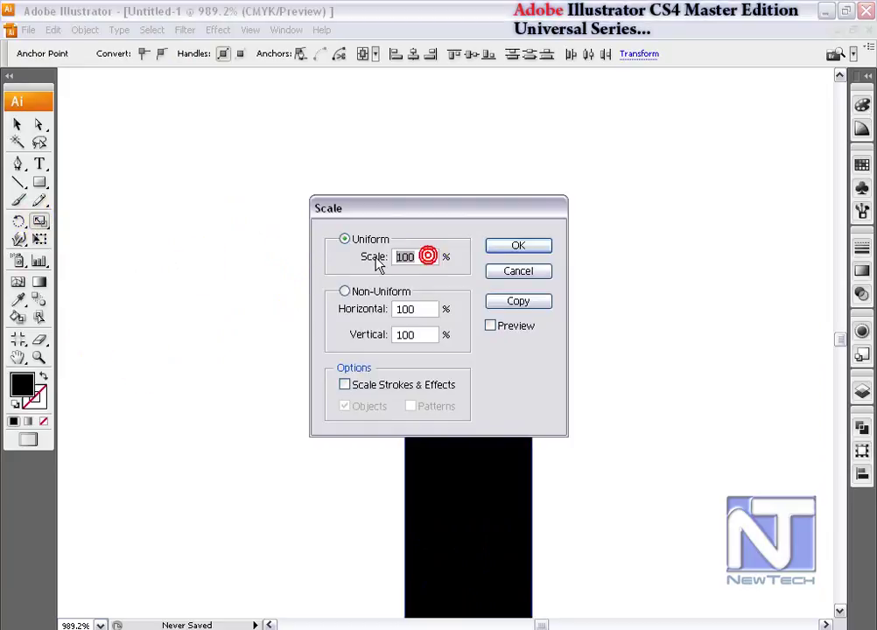
{"action": "left_click", "coordinate": [419, 311]}
{"action": "left_click", "coordinate": [504, 327]}
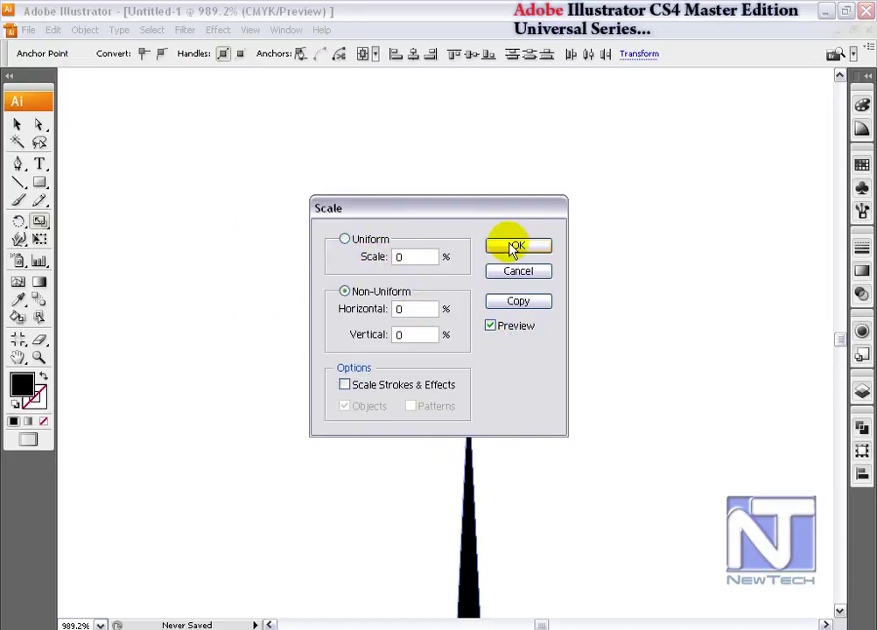
{"action": "left_click", "coordinate": [516, 245]}
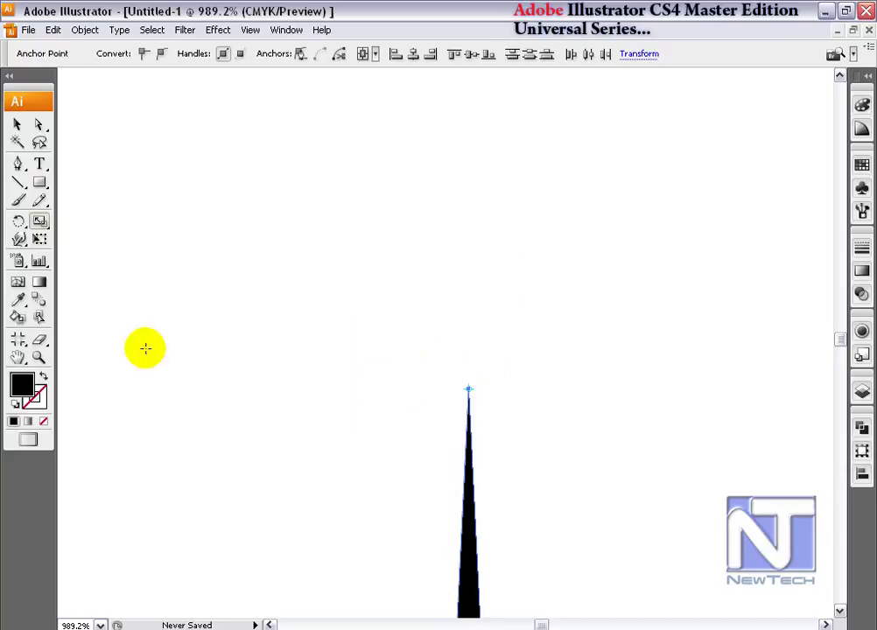
{"action": "left_click", "coordinate": [16, 123]}
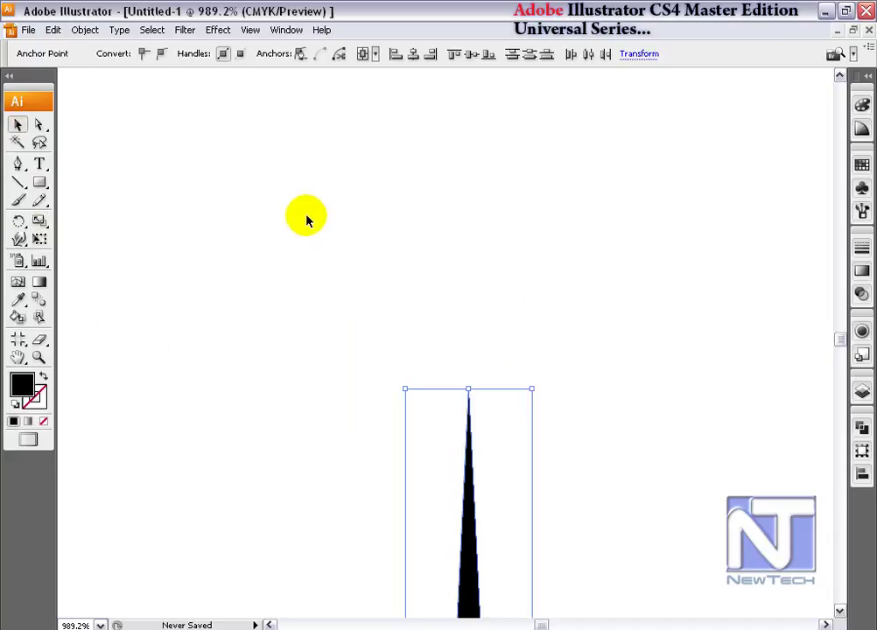
{"action": "key", "text": "ctrl+0"}
- Duplicate the tapered spike once on each side to make a row of three
{"action": "left_click", "coordinate": [339, 284]}
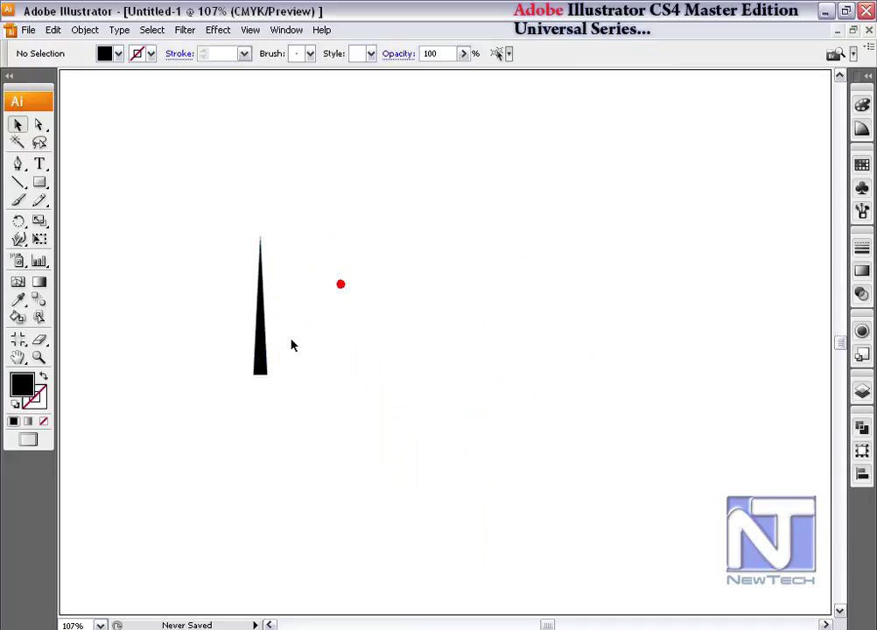
{"action": "left_click", "coordinate": [260, 349]}
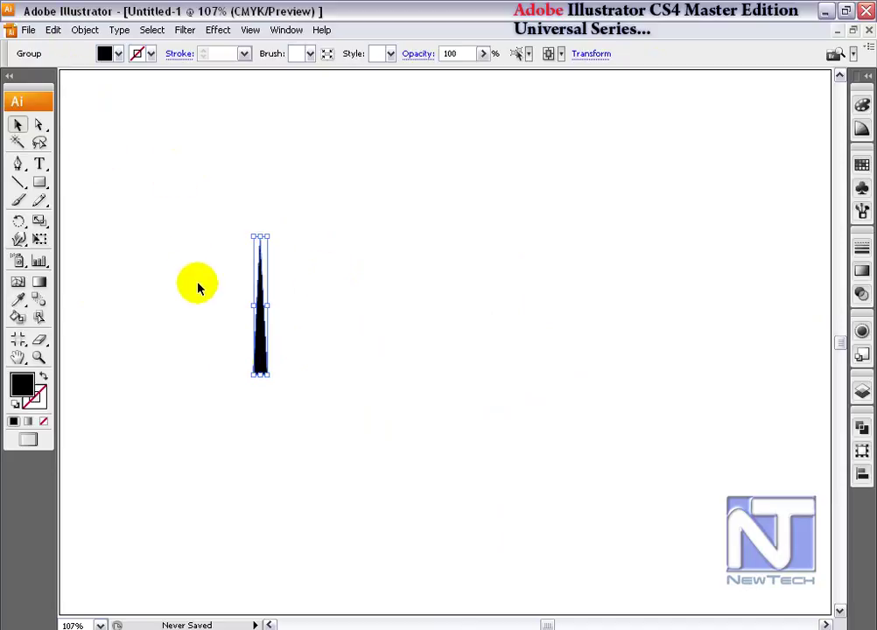
{"action": "left_click_drag", "start_coordinate": [262, 368], "coordinate": [237, 365]}
- Warp the left spike with an Arch envelope, vertical orientation and 18% bend
{"action": "left_click", "coordinate": [85, 30]}
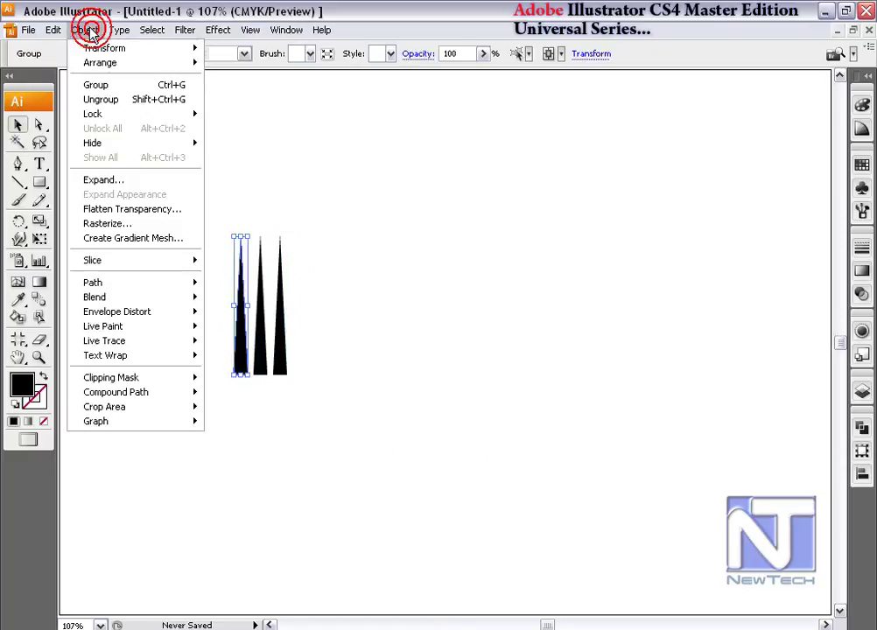
{"action": "mouse_move", "coordinate": [147, 312]}
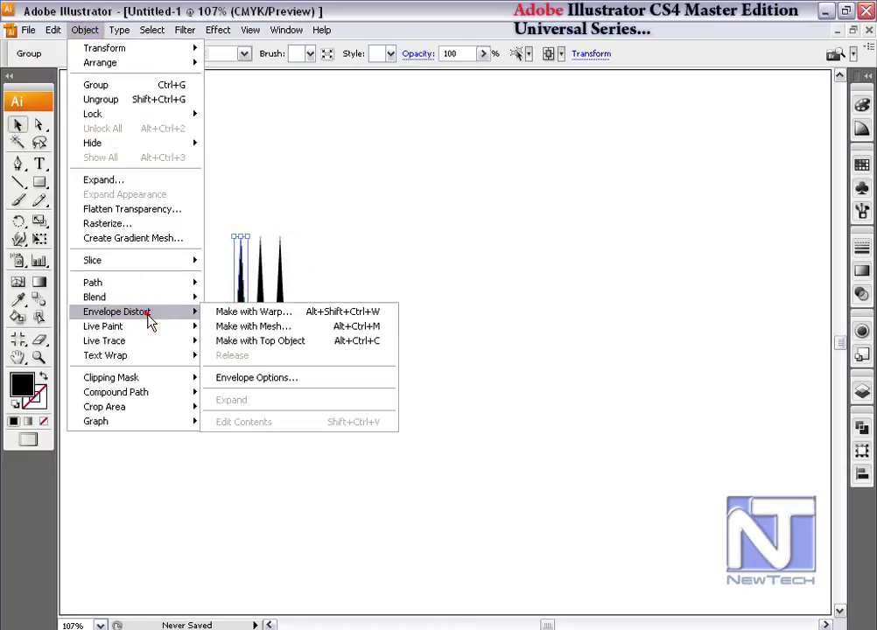
{"action": "left_click", "coordinate": [280, 313]}
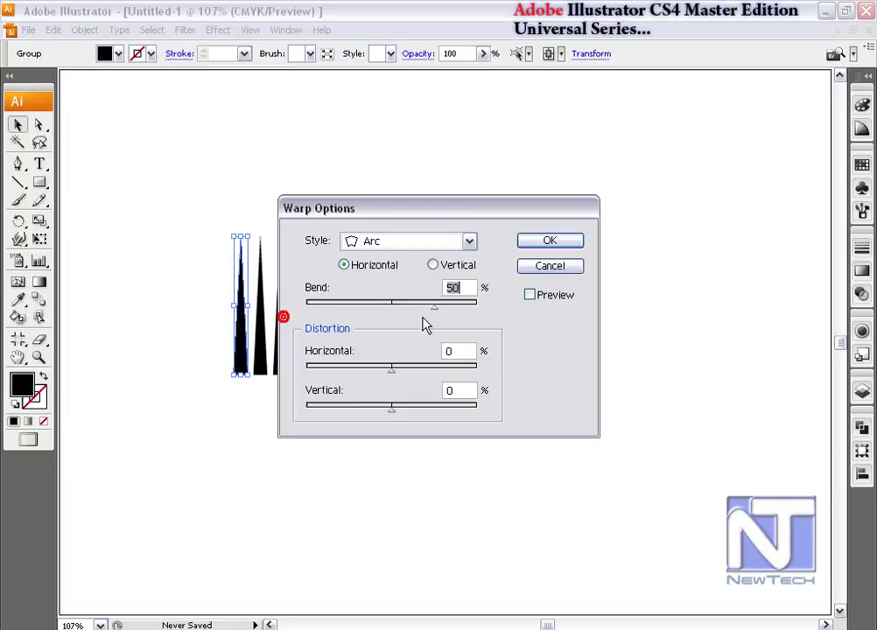
{"action": "left_click_drag", "start_coordinate": [488, 219], "coordinate": [700, 219]}
{"action": "left_click", "coordinate": [639, 254]}
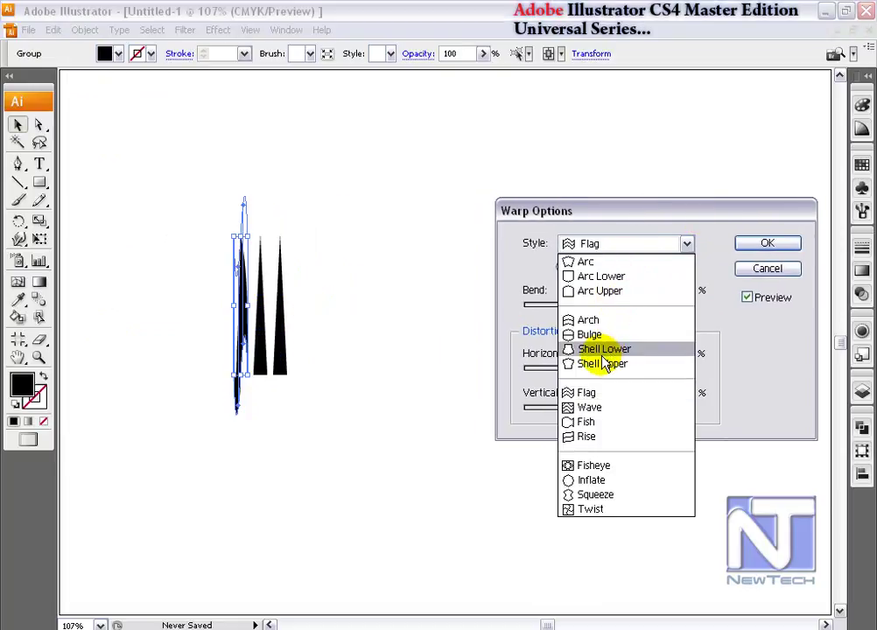
{"action": "left_click", "coordinate": [603, 321]}
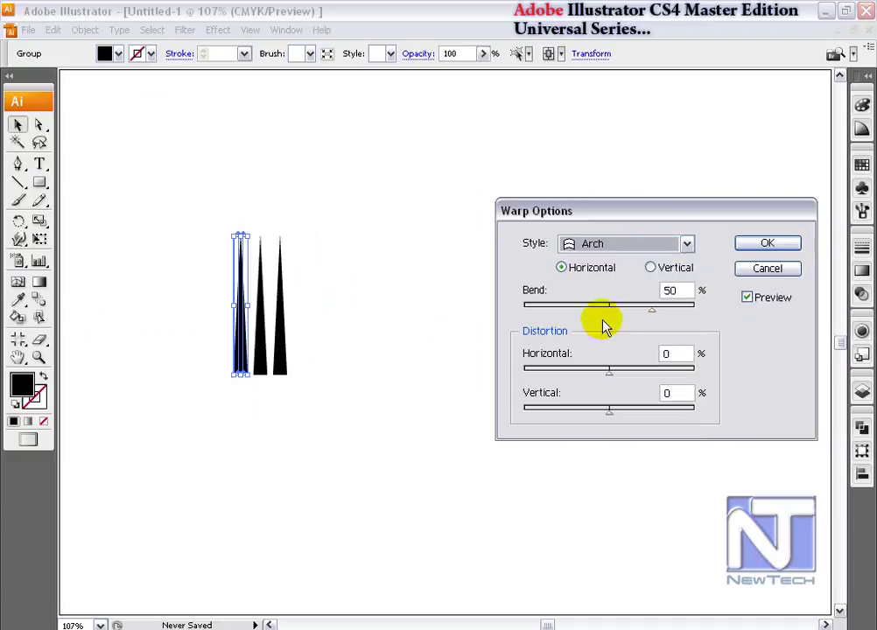
{"action": "left_click", "coordinate": [651, 268]}
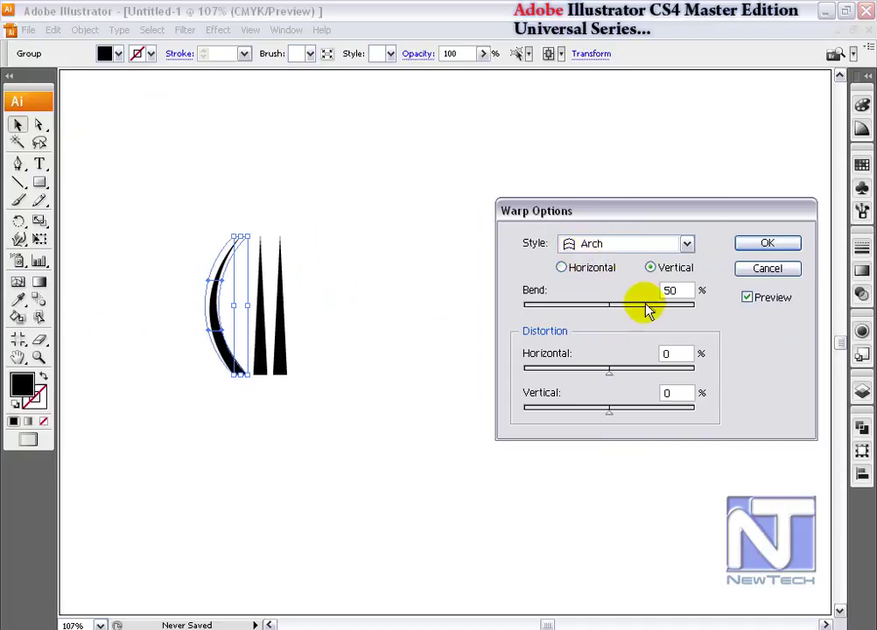
{"action": "left_click_drag", "start_coordinate": [651, 311], "coordinate": [625, 311]}
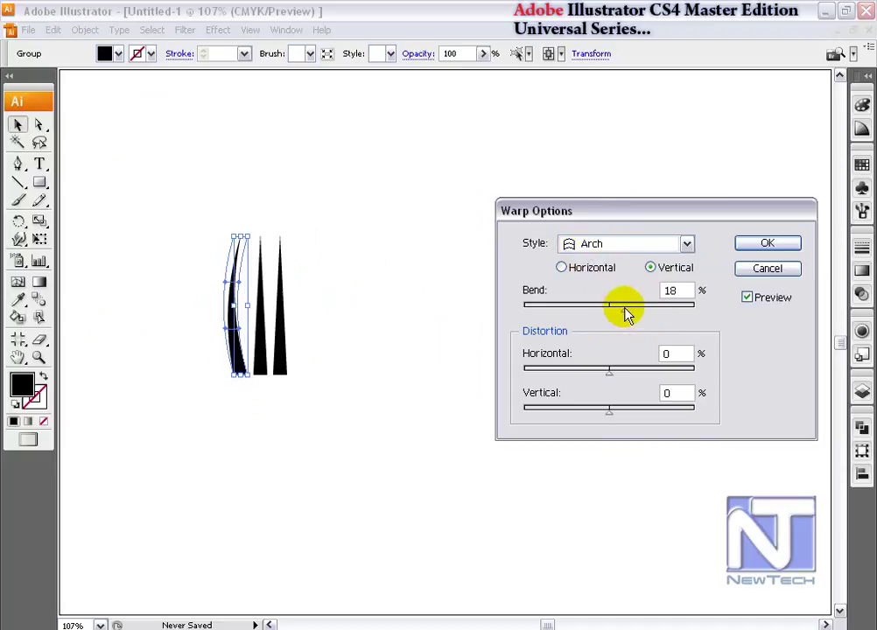
{"action": "left_click", "coordinate": [768, 245]}
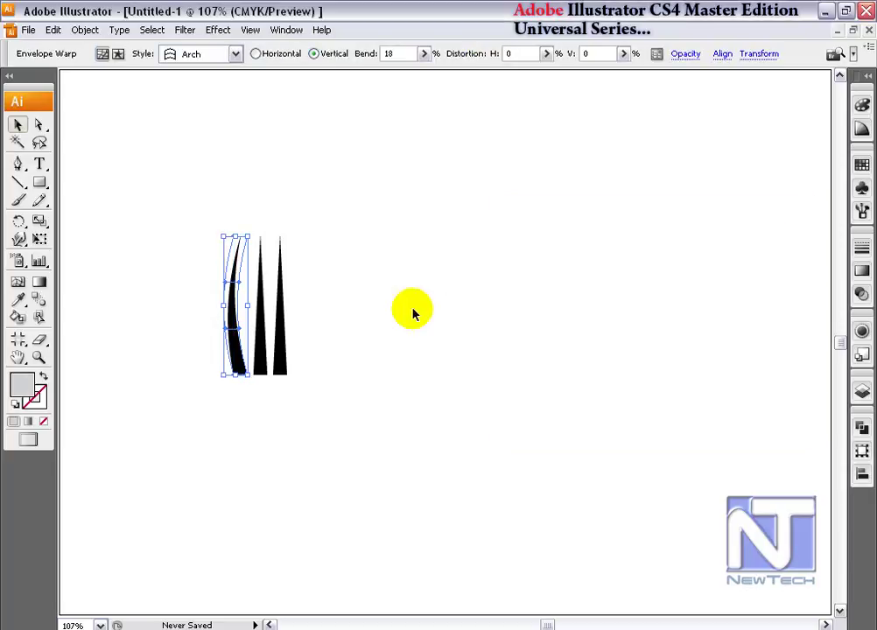
- Warp the right spike with a vertical Arch envelope and a bend of -18%
{"action": "left_click", "coordinate": [279, 337]}
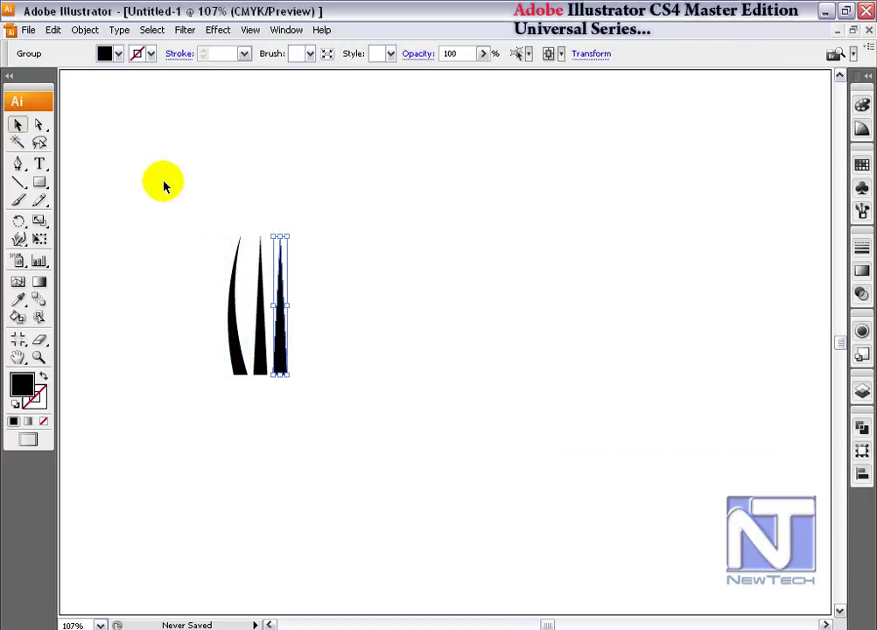
{"action": "left_click", "coordinate": [85, 29]}
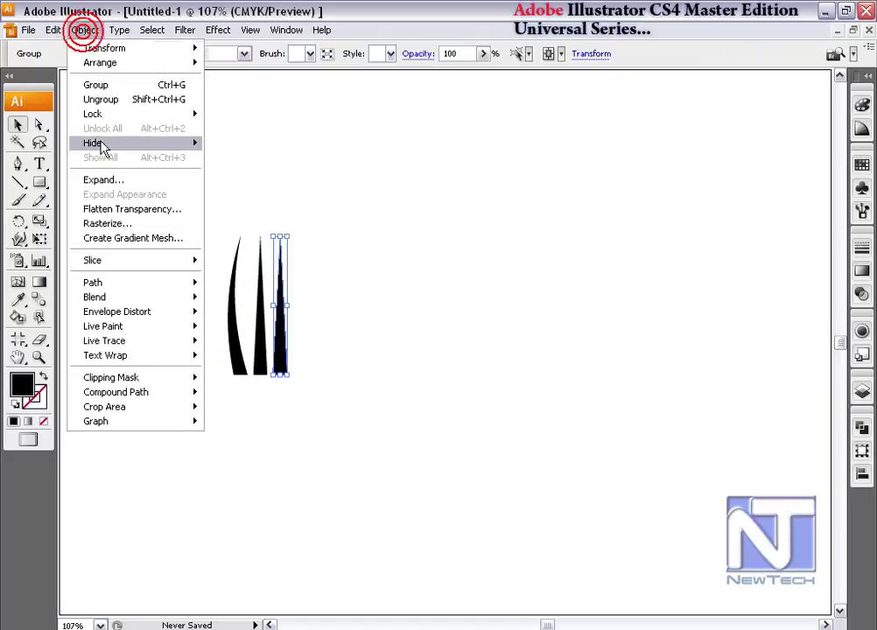
{"action": "left_click", "coordinate": [152, 316]}
{"action": "left_click", "coordinate": [376, 317]}
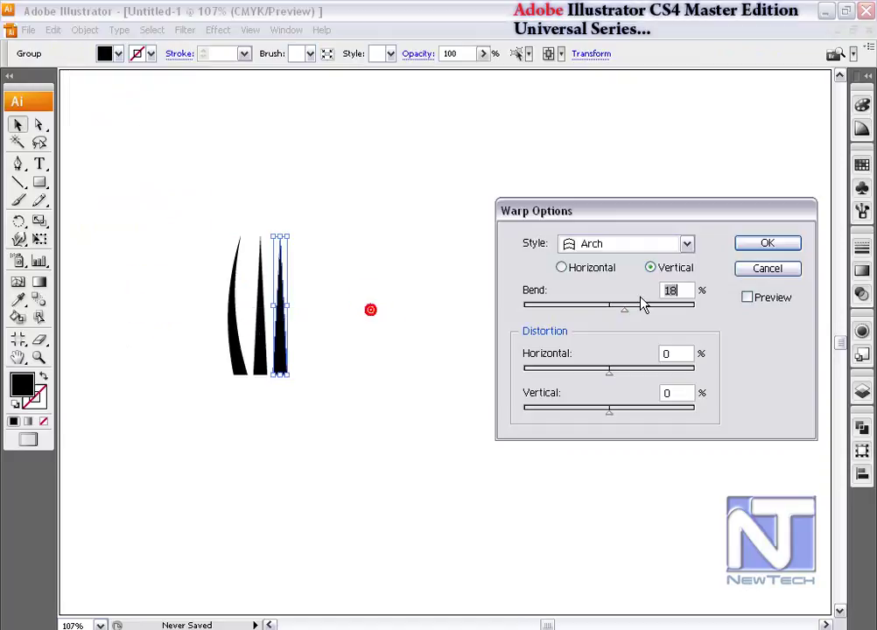
{"action": "left_click", "coordinate": [764, 298]}
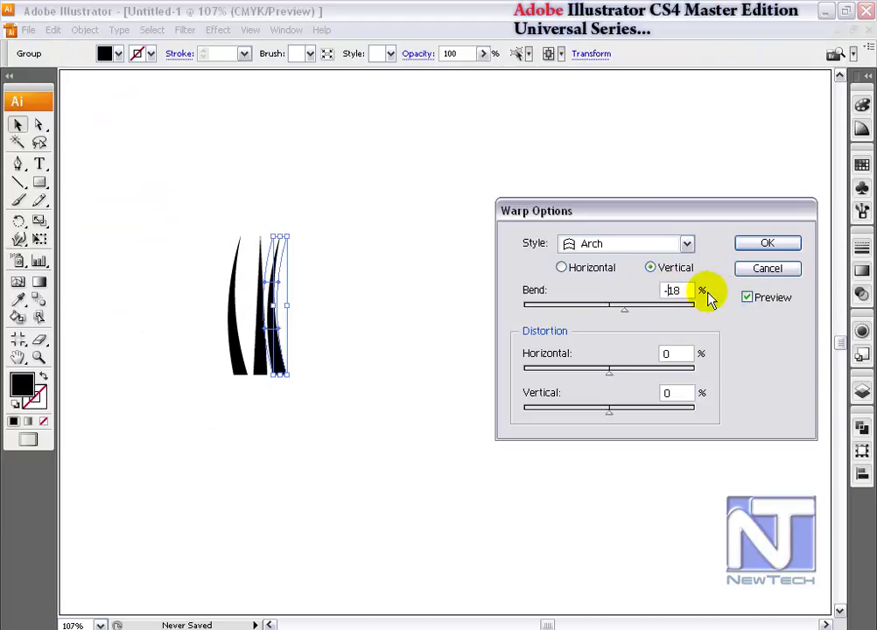
{"action": "left_click", "coordinate": [764, 245]}
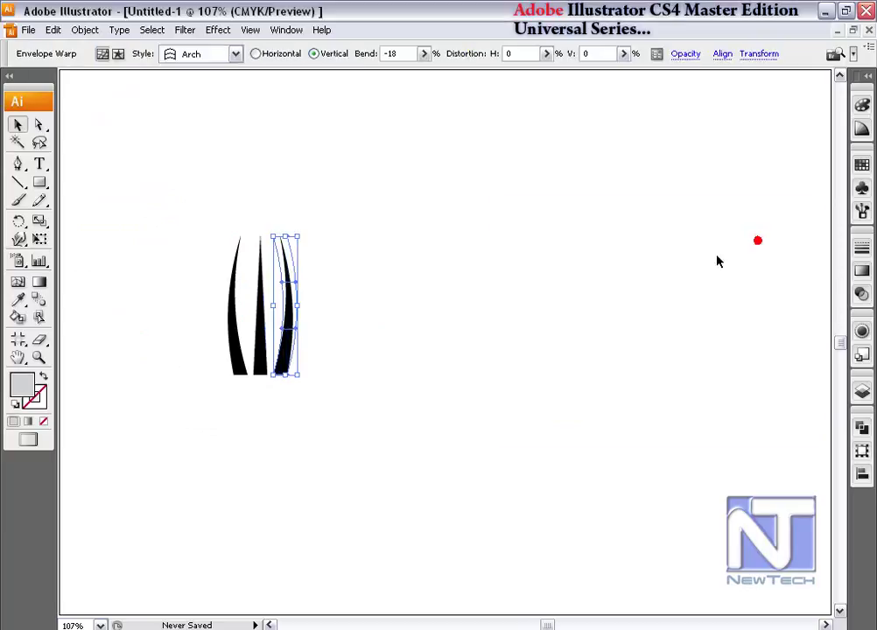
- Warp the middle spike with a Flag envelope, vertical orientation and -87% bend
{"action": "left_click", "coordinate": [259, 344]}
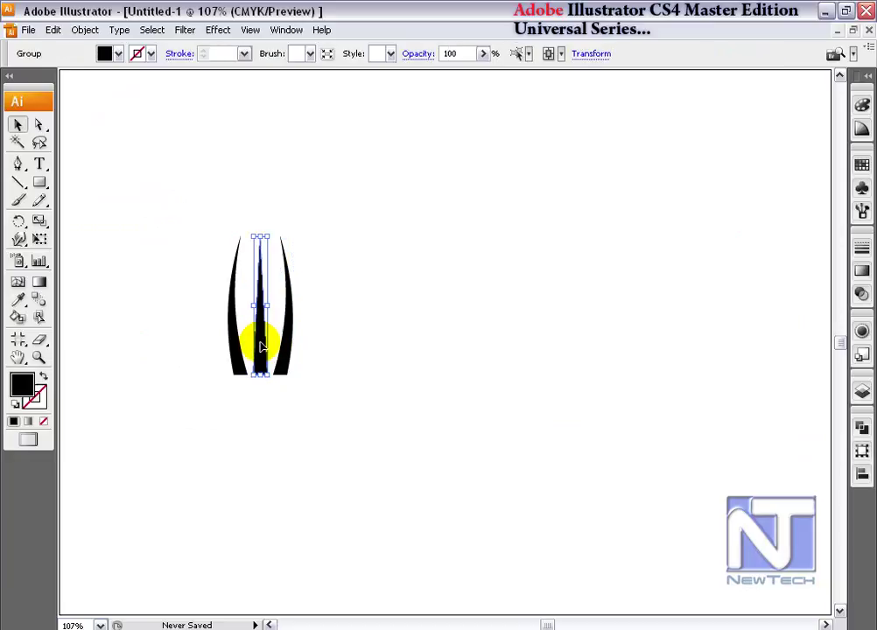
{"action": "left_click", "coordinate": [85, 32]}
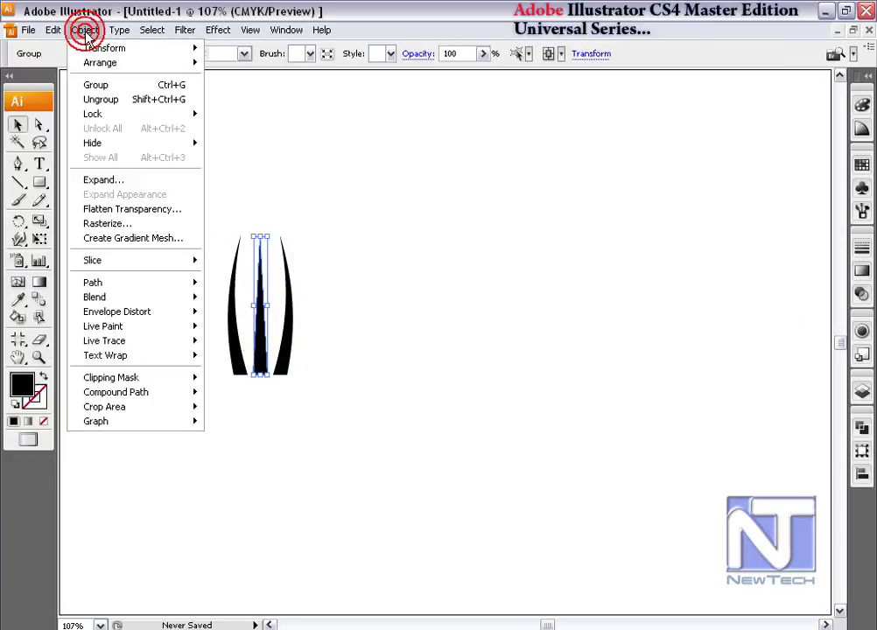
{"action": "left_click", "coordinate": [123, 315]}
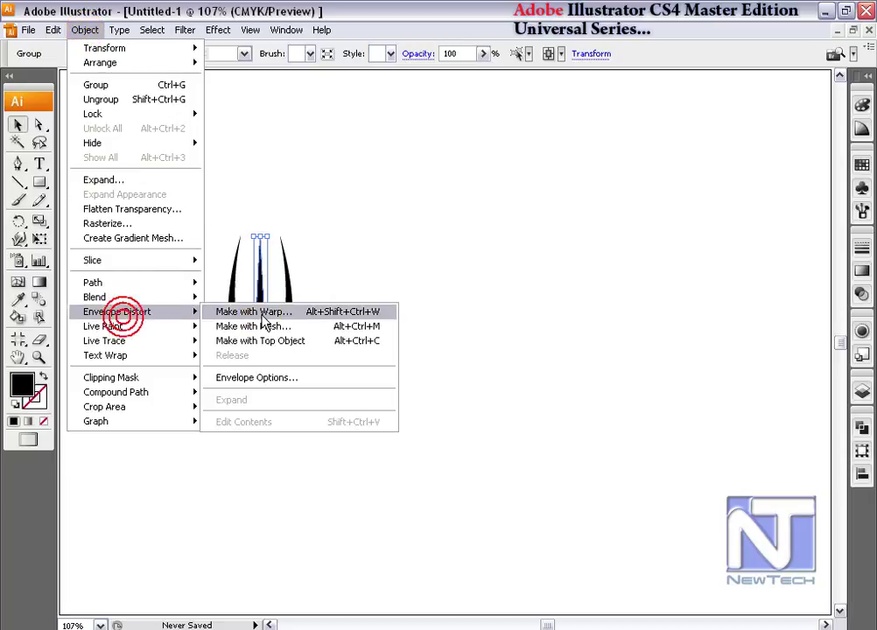
{"action": "left_click", "coordinate": [262, 315]}
{"action": "left_click", "coordinate": [747, 298]}
{"action": "left_click", "coordinate": [650, 244]}
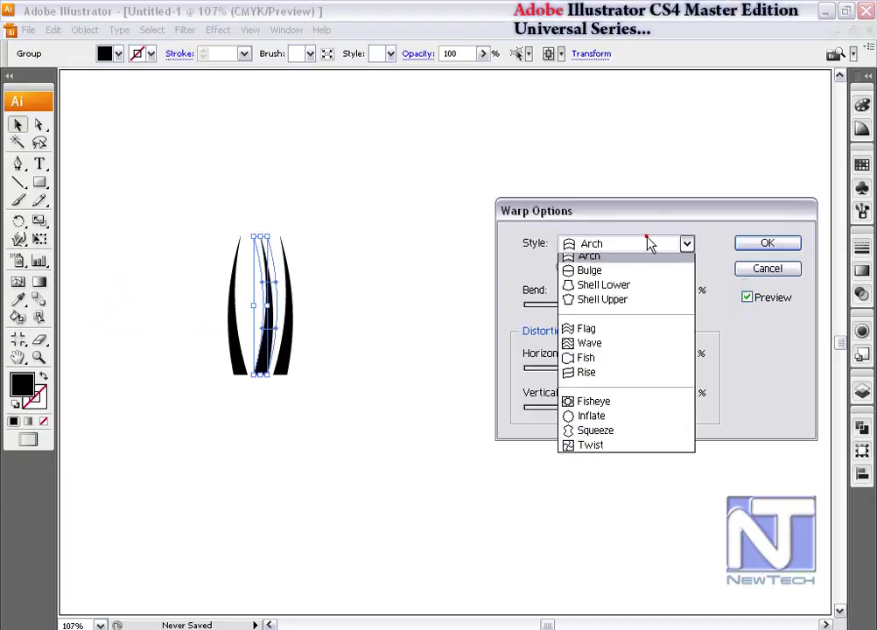
{"action": "left_click", "coordinate": [627, 391]}
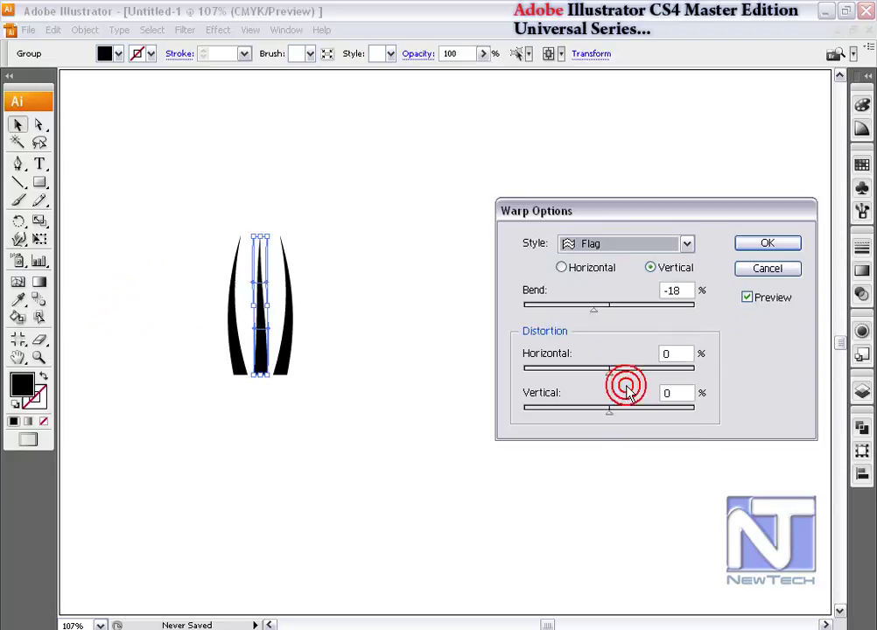
{"action": "left_click_drag", "start_coordinate": [594, 309], "coordinate": [551, 316]}
{"action": "left_click", "coordinate": [550, 310]}
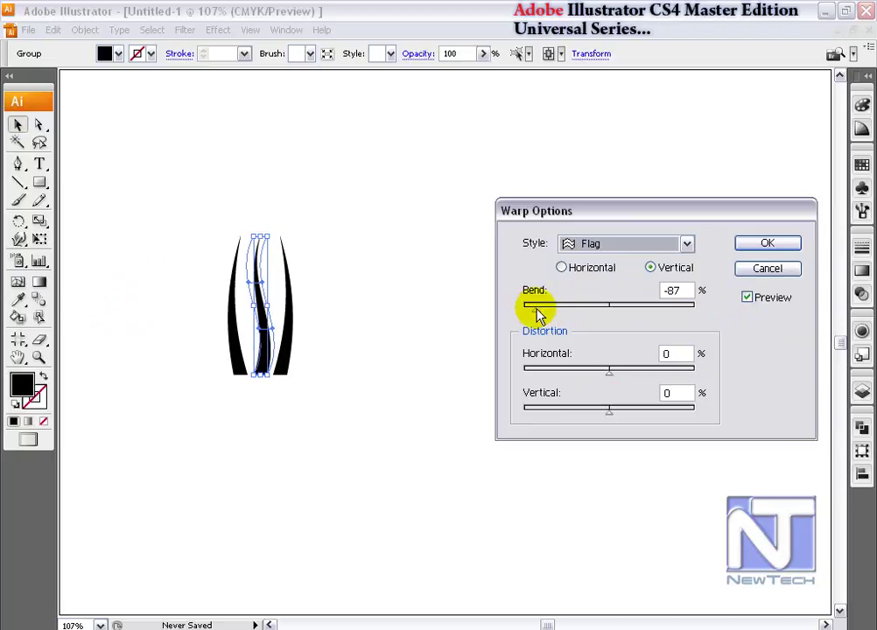
{"action": "left_click", "coordinate": [767, 246]}
- Expand the three warped spikes together into plain filled shapes and deselect them
{"action": "left_click_drag", "start_coordinate": [166, 202], "coordinate": [329, 366]}
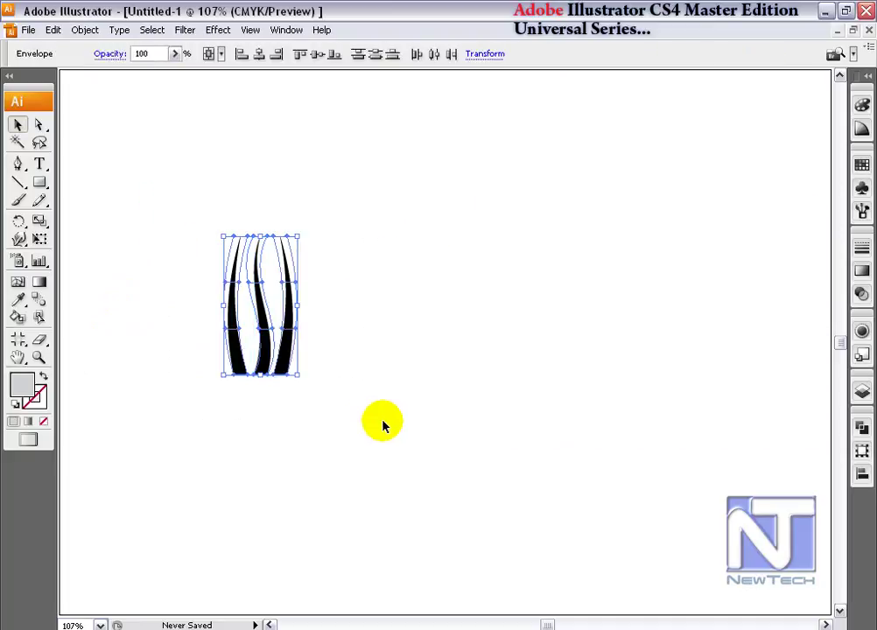
{"action": "left_click", "coordinate": [92, 37]}
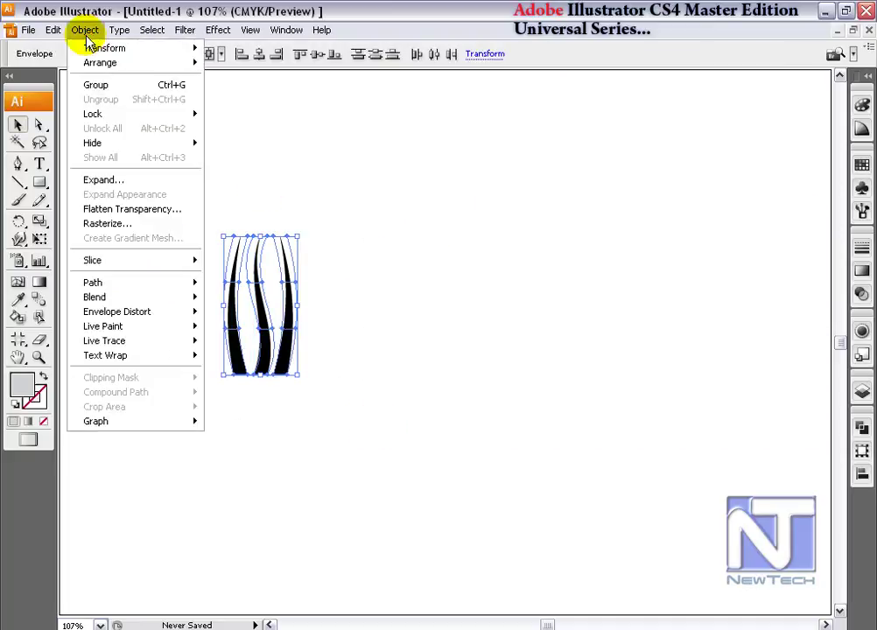
{"action": "left_click", "coordinate": [126, 185]}
{"action": "left_click", "coordinate": [537, 261]}
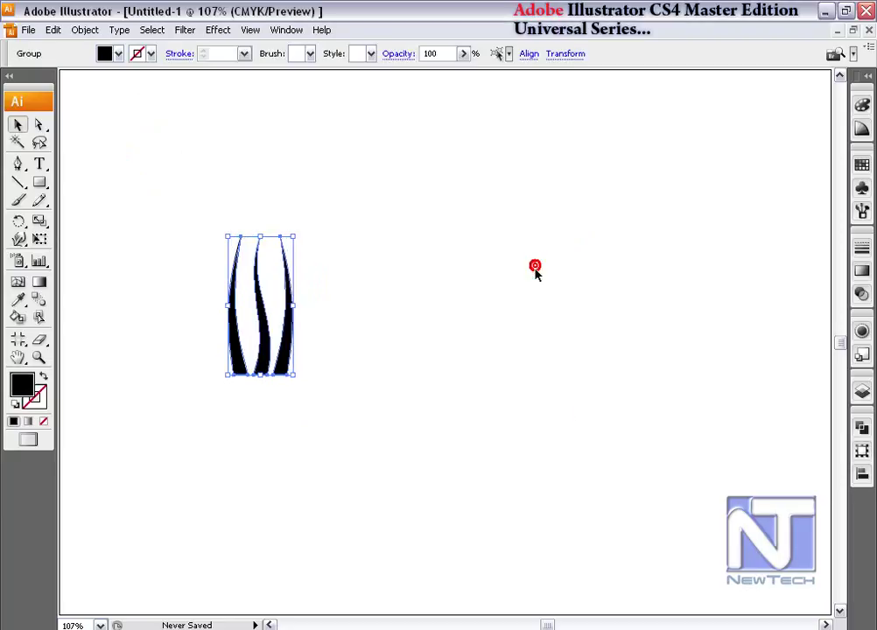
{"action": "left_click", "coordinate": [517, 331]}
- Create a new global swatch from the green C=85 M=10 Y=100 K=10
{"action": "left_click_drag", "start_coordinate": [167, 204], "coordinate": [326, 370]}
{"action": "left_click", "coordinate": [335, 379]}
{"action": "left_click", "coordinate": [861, 174]}
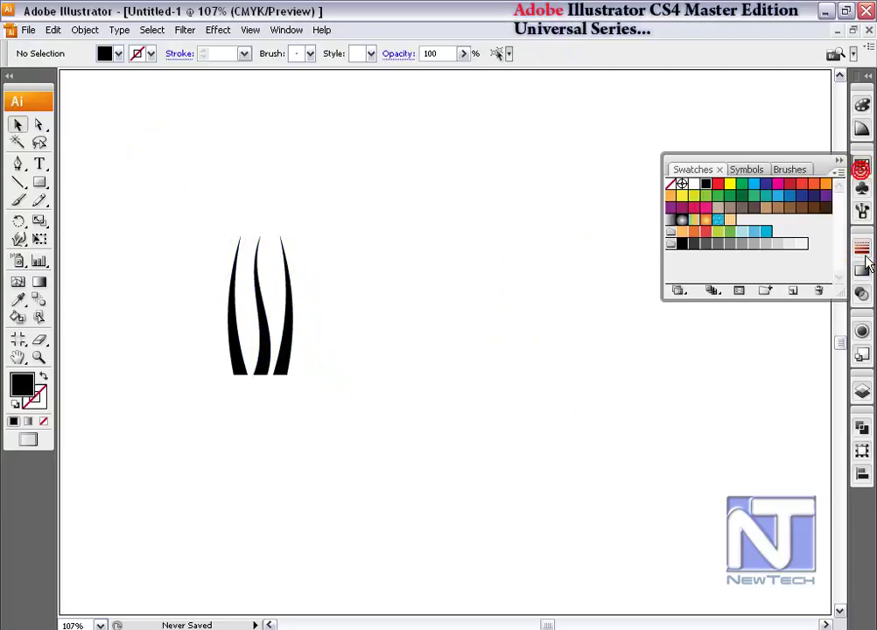
{"action": "left_click", "coordinate": [741, 198]}
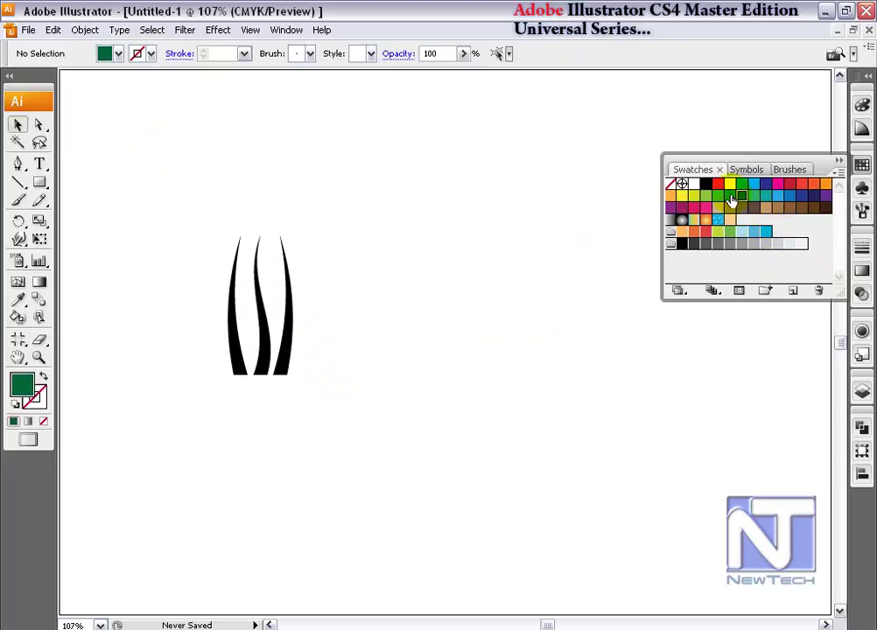
{"action": "left_click", "coordinate": [730, 196]}
{"action": "left_click", "coordinate": [792, 292]}
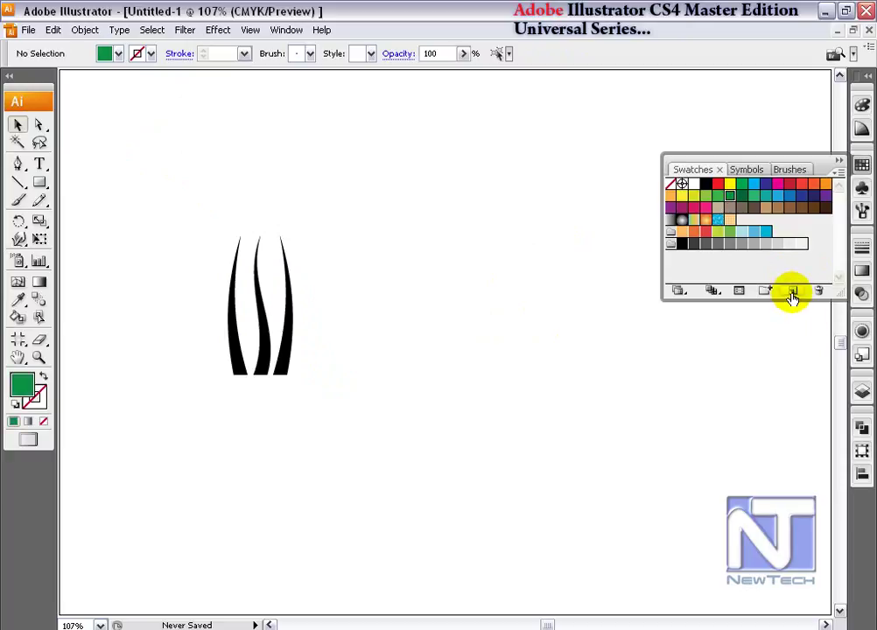
{"action": "left_click", "coordinate": [429, 281]}
{"action": "left_click", "coordinate": [408, 308]}
{"action": "left_click", "coordinate": [598, 253]}
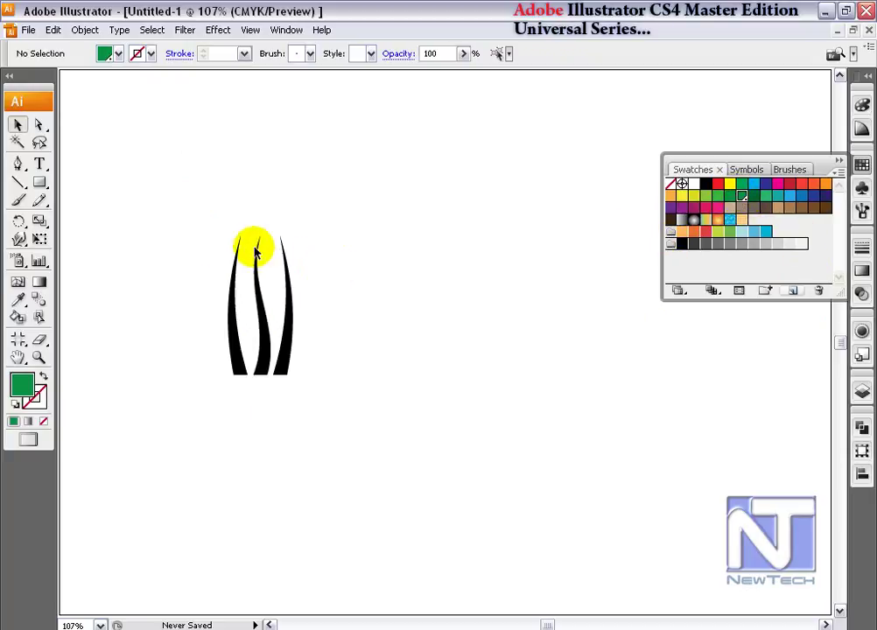
- Fill all three black blades with the new global green
{"action": "mouse_move", "coordinate": [27, 396]}
{"action": "left_mouse_down"}
{"action": "mouse_move", "coordinate": [213, 341]}
{"action": "mouse_move", "coordinate": [238, 363]}
{"action": "left_mouse_up"}
{"action": "left_click_drag", "start_coordinate": [139, 381], "coordinate": [267, 373]}
{"action": "left_click_drag", "start_coordinate": [26, 385], "coordinate": [291, 368]}
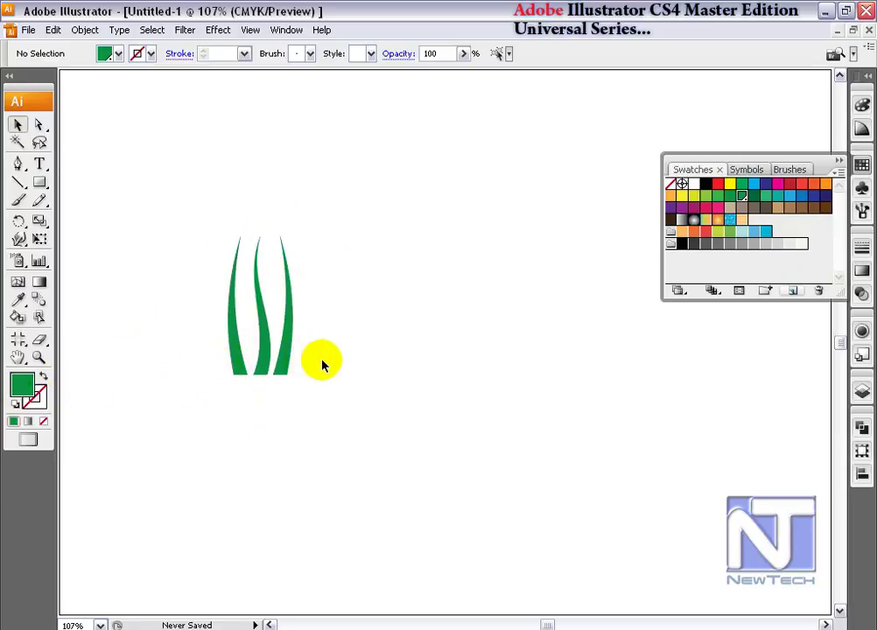
- Lighten the right blade by setting its green tint to 60%
{"action": "left_click", "coordinate": [278, 344]}
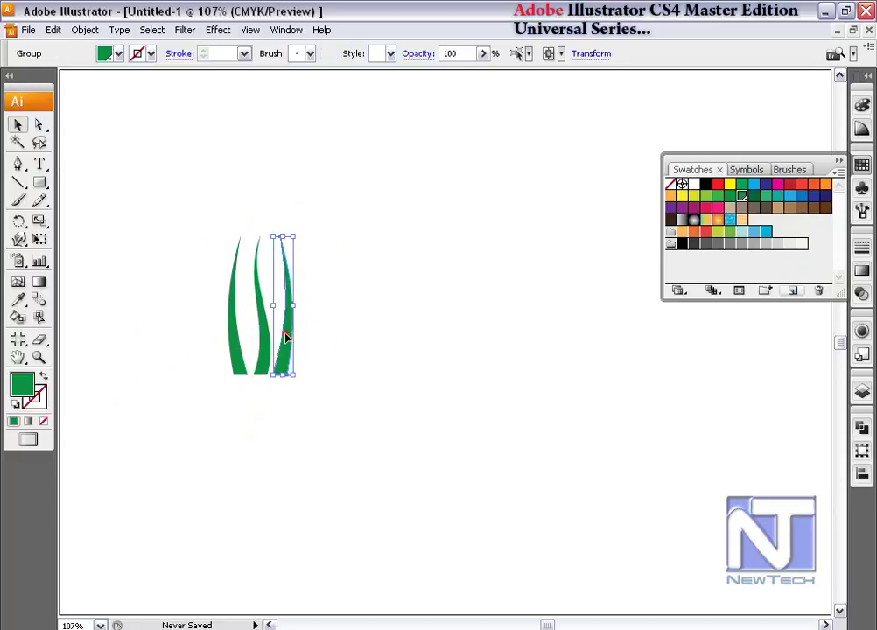
{"action": "left_click", "coordinate": [863, 104]}
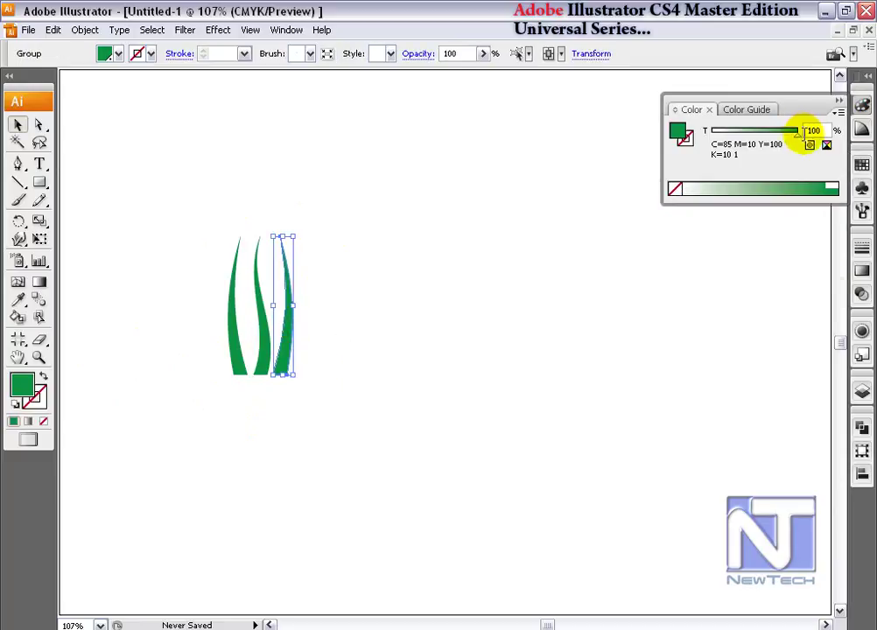
{"action": "mouse_move", "coordinate": [803, 136]}
{"action": "left_mouse_down"}
{"action": "mouse_move", "coordinate": [777, 133]}
{"action": "mouse_move", "coordinate": [804, 126]}
{"action": "mouse_move", "coordinate": [789, 129]}
{"action": "left_mouse_up"}
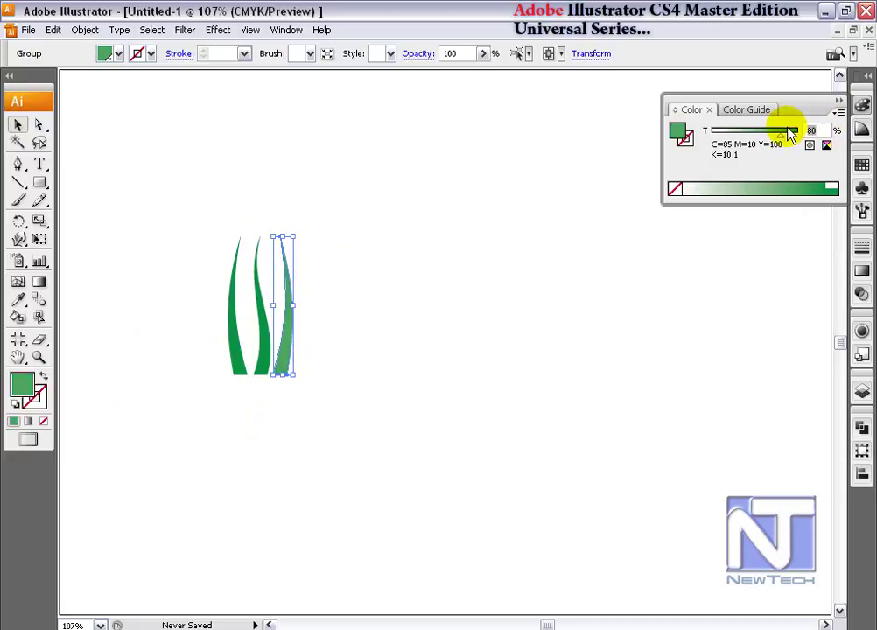
{"action": "key", "text": "Return"}
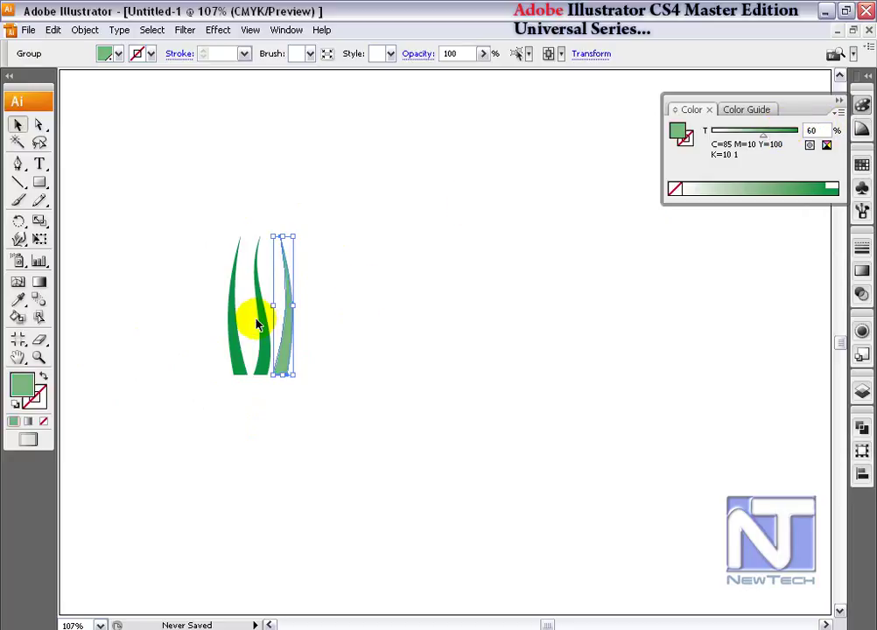
- Set the left blade's green tint to 40%
{"action": "left_click", "coordinate": [234, 353]}
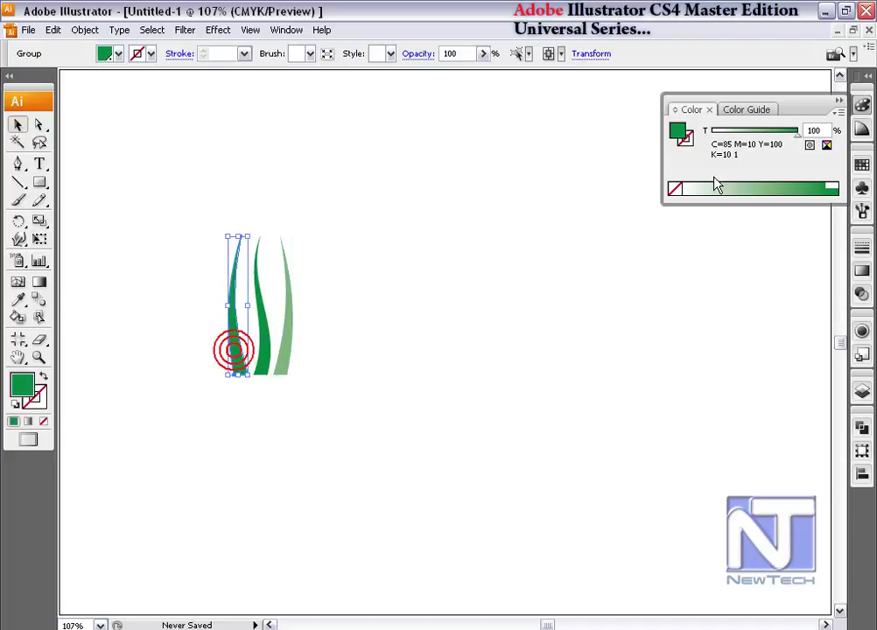
{"action": "left_click_drag", "start_coordinate": [825, 130], "coordinate": [799, 136]}
{"action": "type", "text": "4"}
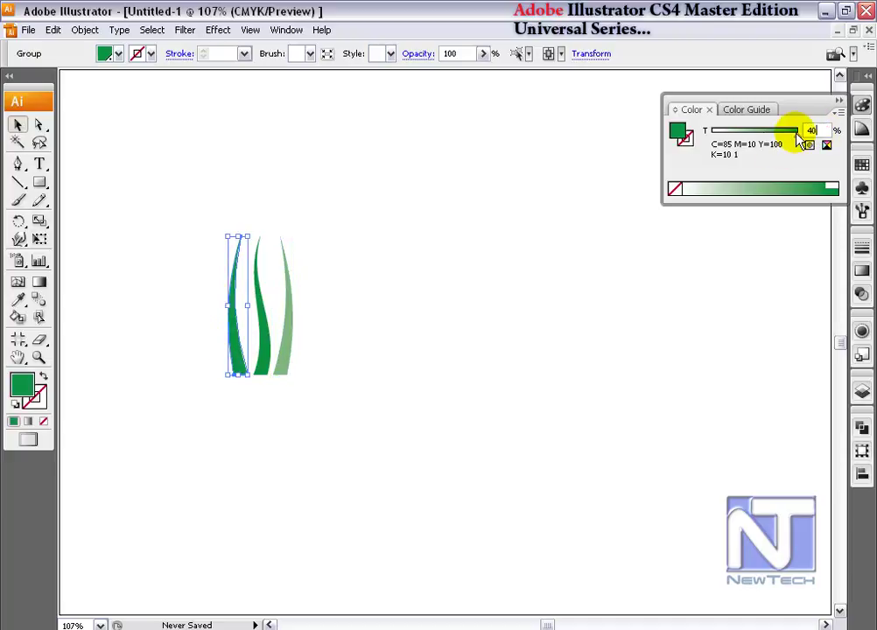
{"action": "type", "text": "0"}
{"action": "key", "text": "Return"}
- Duplicate the left blade slightly to the right, beside the middle blade, and set the copy's tint to 100%
{"action": "left_click", "coordinate": [298, 333]}
{"action": "left_click_drag", "start_coordinate": [236, 352], "coordinate": [254, 353]}
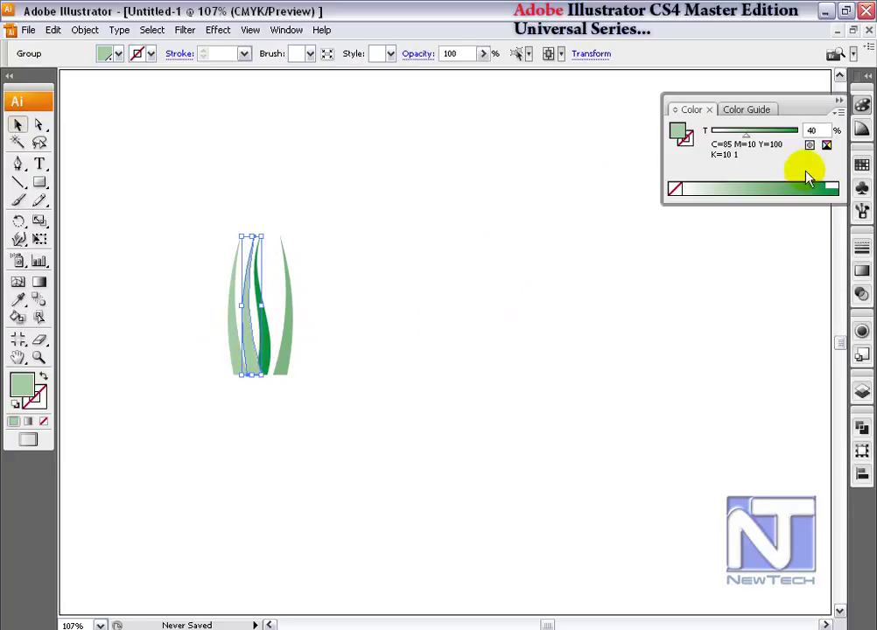
{"action": "left_click_drag", "start_coordinate": [816, 132], "coordinate": [760, 129]}
{"action": "type", "text": "100"}
{"action": "left_click", "coordinate": [759, 127]}
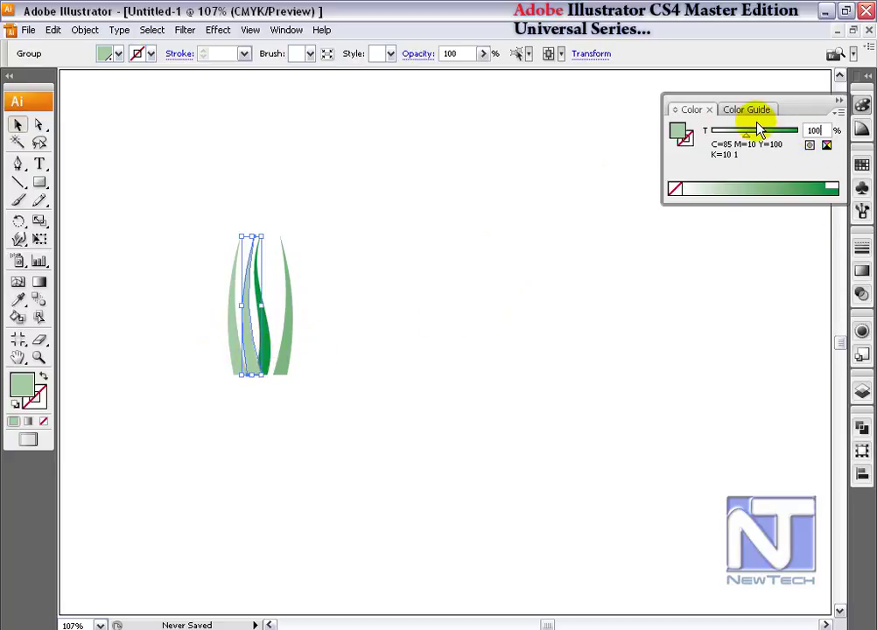
{"action": "left_click", "coordinate": [638, 263]}
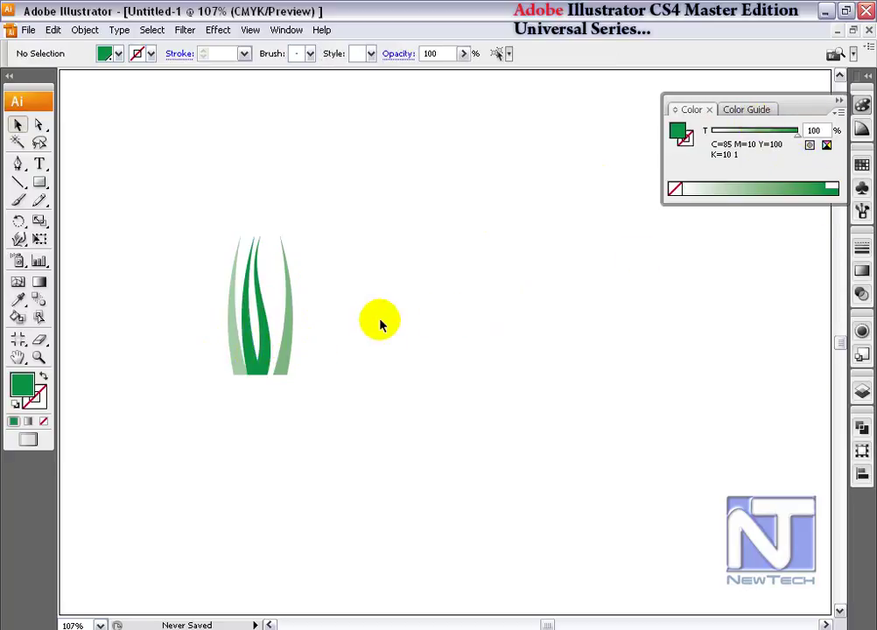
- Copy the right blade inward toward the middle with an 80% tint, and copy the wavy middle blade to the clump's left side
{"action": "left_click", "coordinate": [290, 333]}
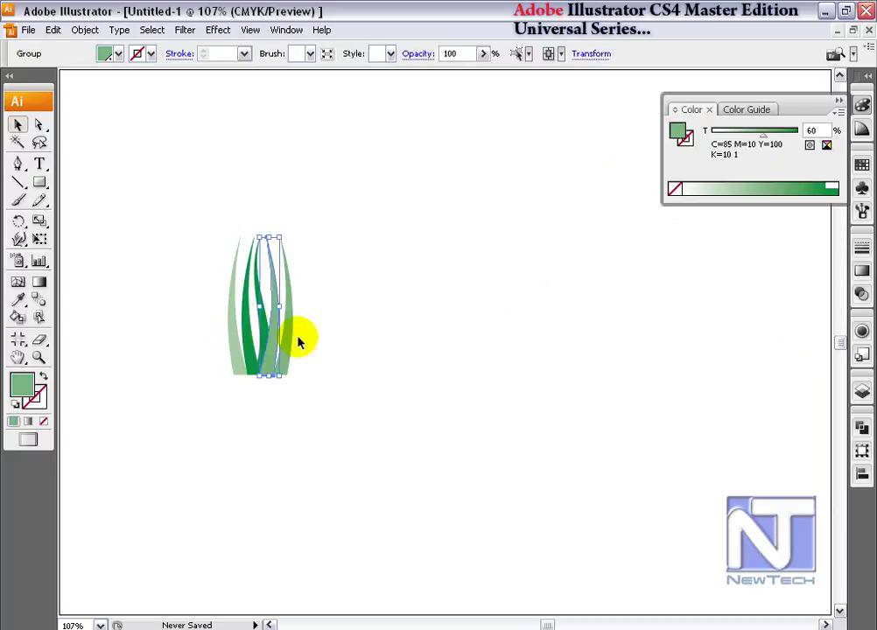
{"action": "type", "text": "80"}
{"action": "key", "text": "Return"}
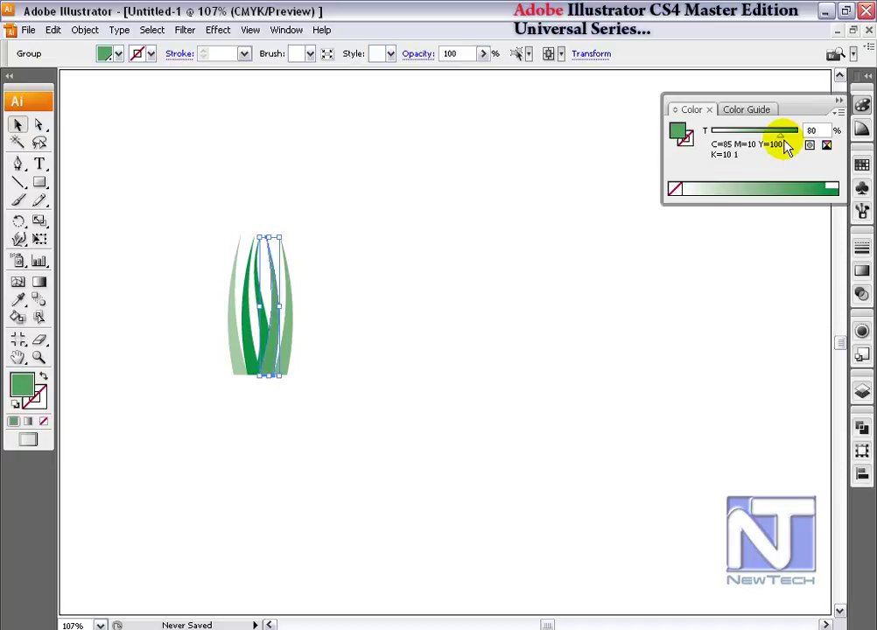
{"action": "left_click", "coordinate": [641, 389]}
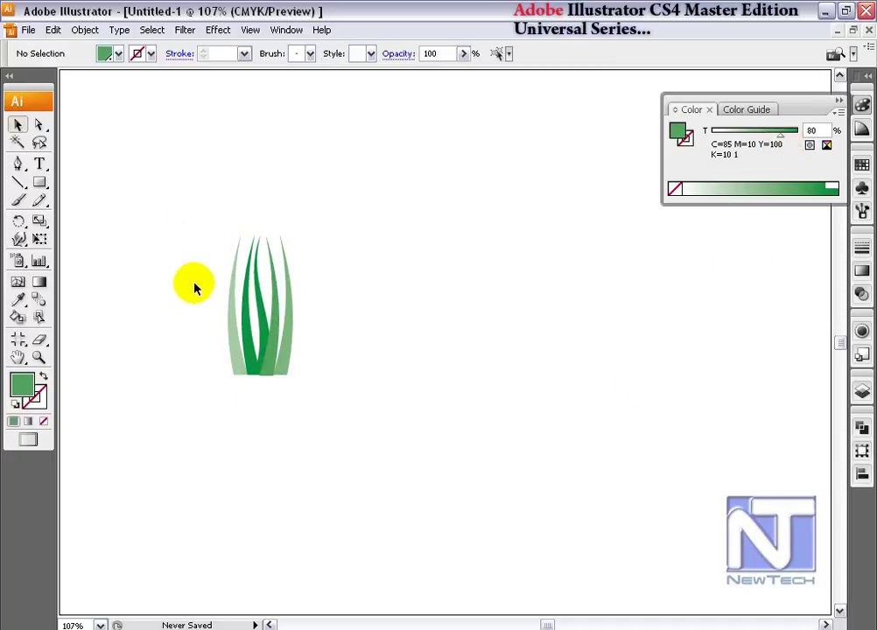
{"action": "left_click_drag", "start_coordinate": [251, 324], "coordinate": [223, 326]}
{"action": "left_click", "coordinate": [405, 310]}
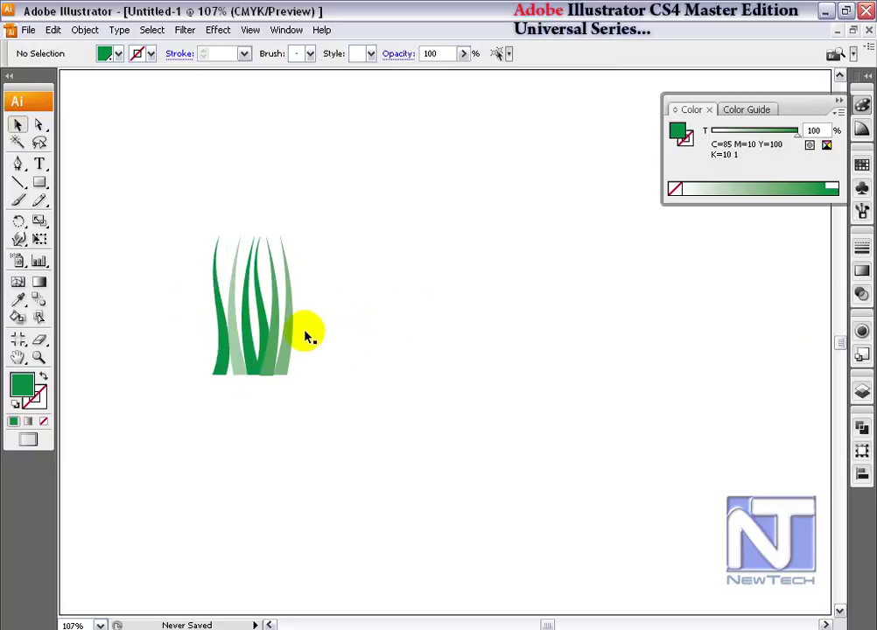
- Select all the blades and align their bottom edges
{"action": "left_click_drag", "start_coordinate": [155, 198], "coordinate": [370, 372]}
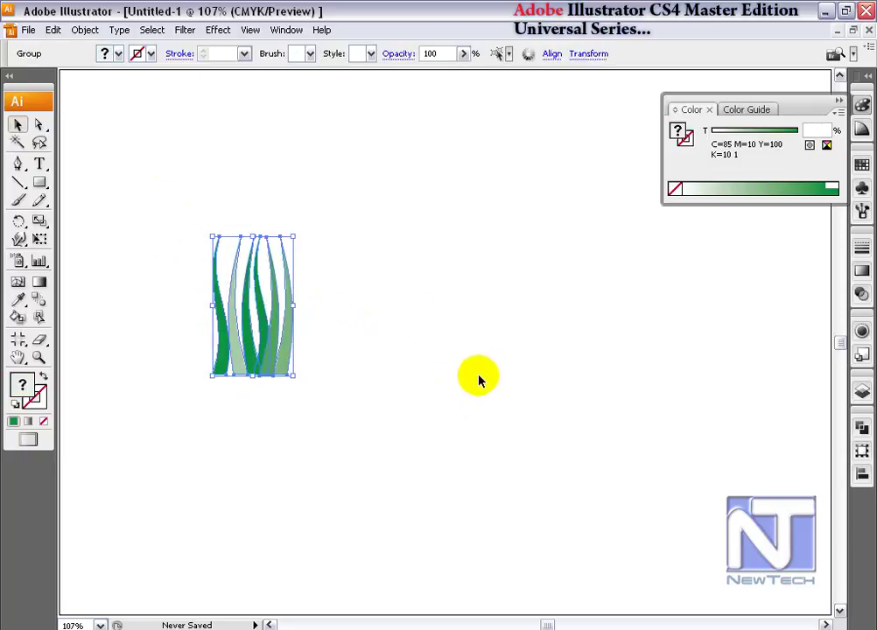
{"action": "left_click", "coordinate": [551, 53]}
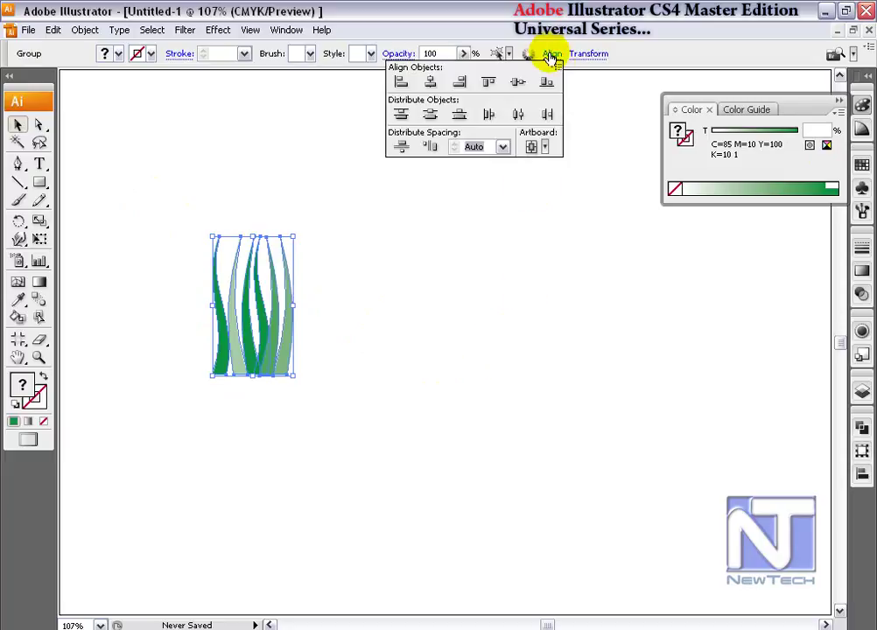
{"action": "left_click", "coordinate": [836, 100]}
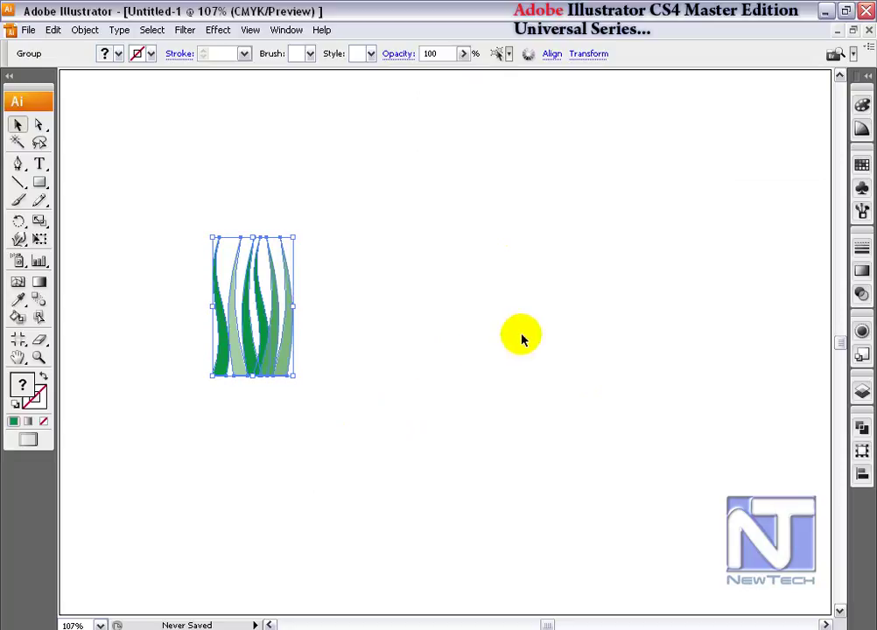
- Start a new scatter brush from the selected grass blades and shift its options dialog off the artwork
{"action": "left_click", "coordinate": [863, 211]}
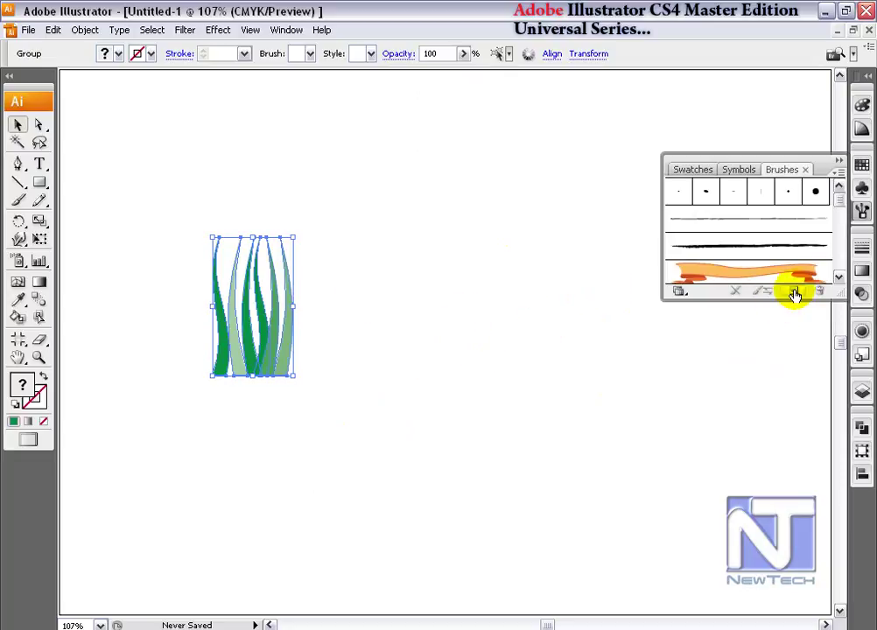
{"action": "left_click", "coordinate": [795, 295]}
{"action": "left_click", "coordinate": [337, 348]}
{"action": "left_click", "coordinate": [542, 315]}
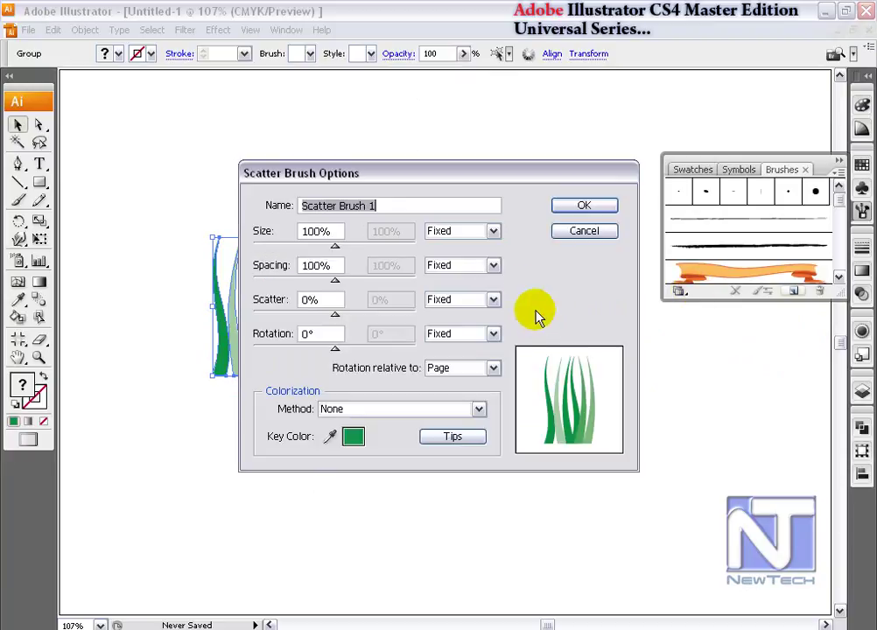
{"action": "left_click_drag", "start_coordinate": [513, 186], "coordinate": [663, 123]}
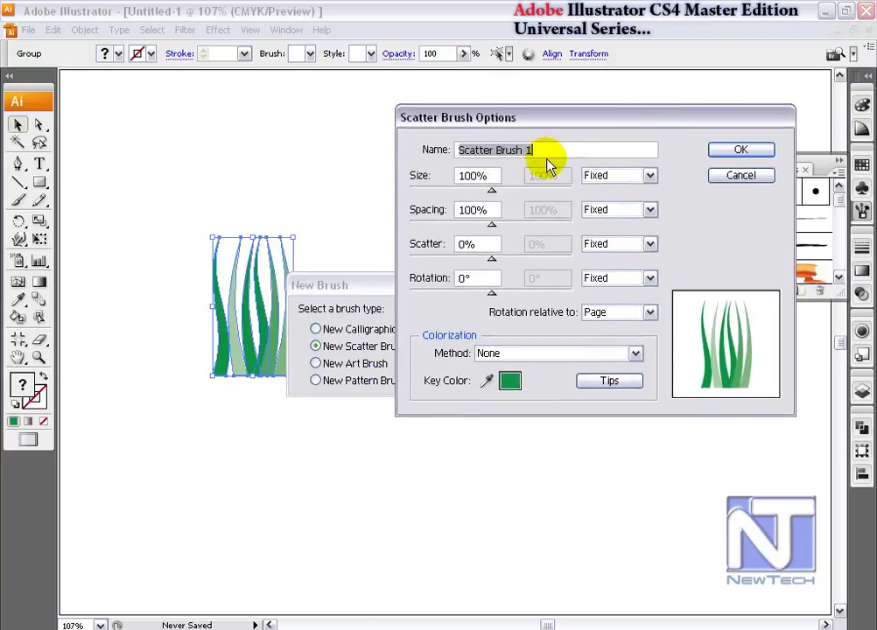
- Make the scatter brush's Size, Spacing, Scatter and Rotation all Random
{"action": "left_click", "coordinate": [619, 175]}
{"action": "left_click", "coordinate": [618, 202]}
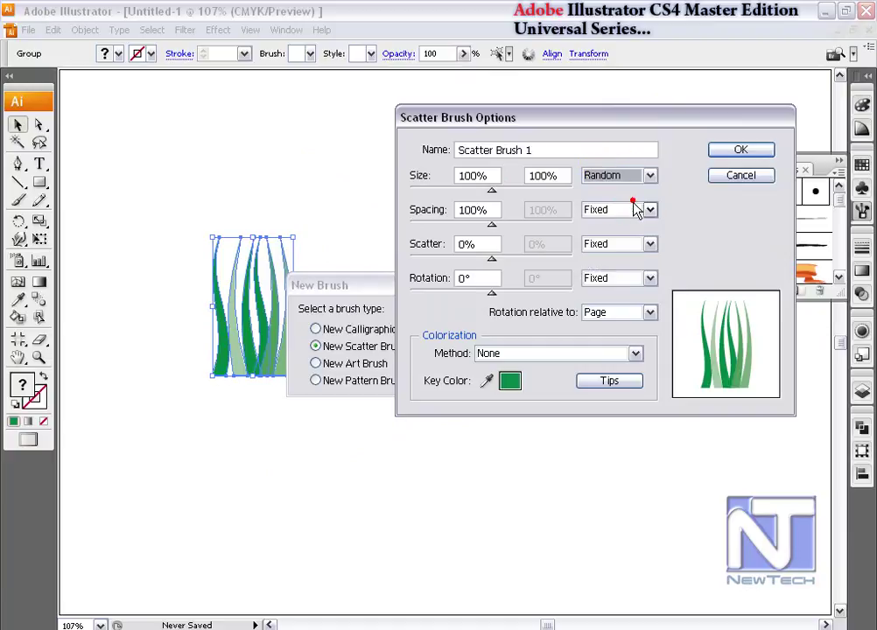
{"action": "left_click", "coordinate": [637, 210]}
{"action": "left_click", "coordinate": [624, 236]}
{"action": "left_click", "coordinate": [627, 244]}
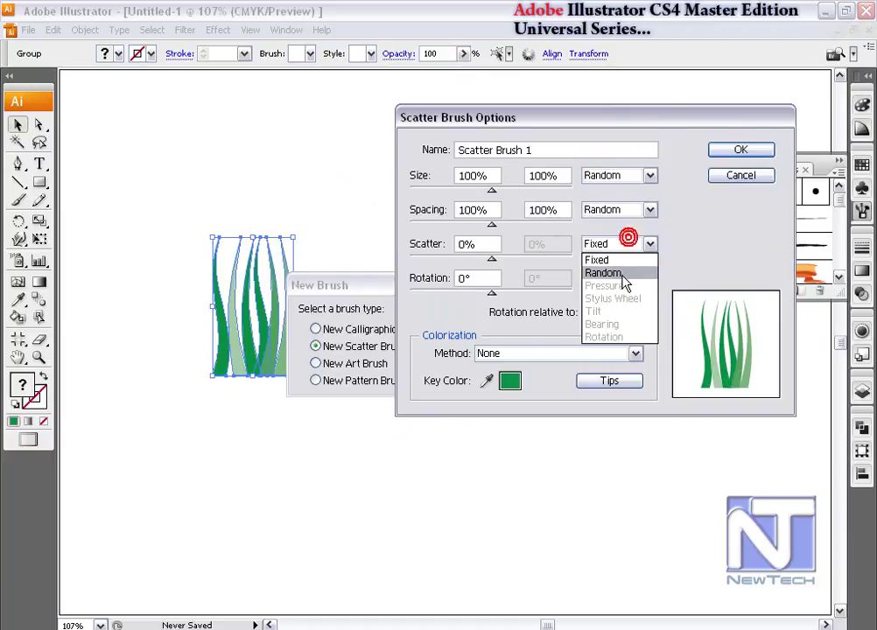
{"action": "left_click", "coordinate": [623, 273]}
{"action": "left_click", "coordinate": [627, 277]}
{"action": "left_click", "coordinate": [623, 307]}
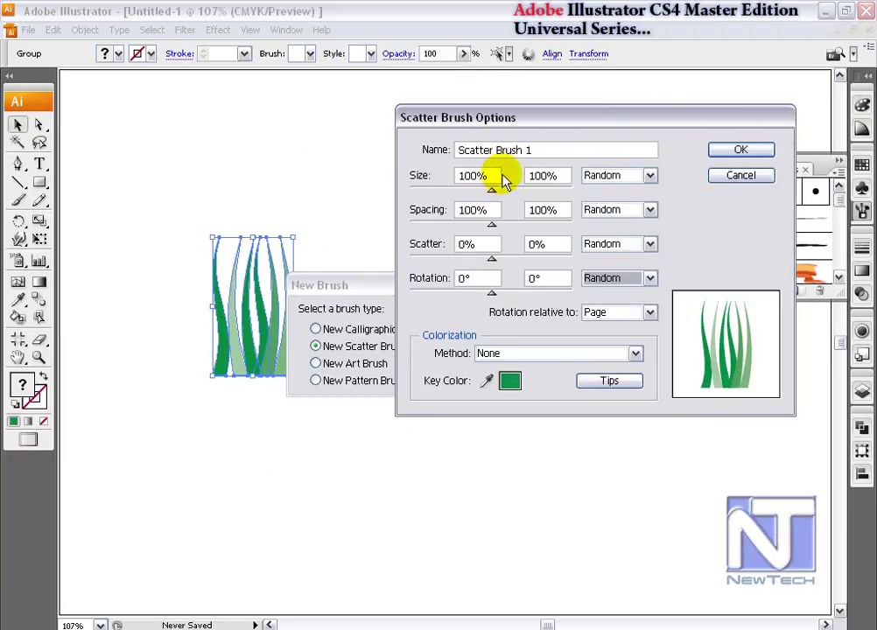
- Name the scatter brush Grass, set its random size range to 58%–148%, and save it
{"action": "left_click_drag", "start_coordinate": [552, 150], "coordinate": [447, 160]}
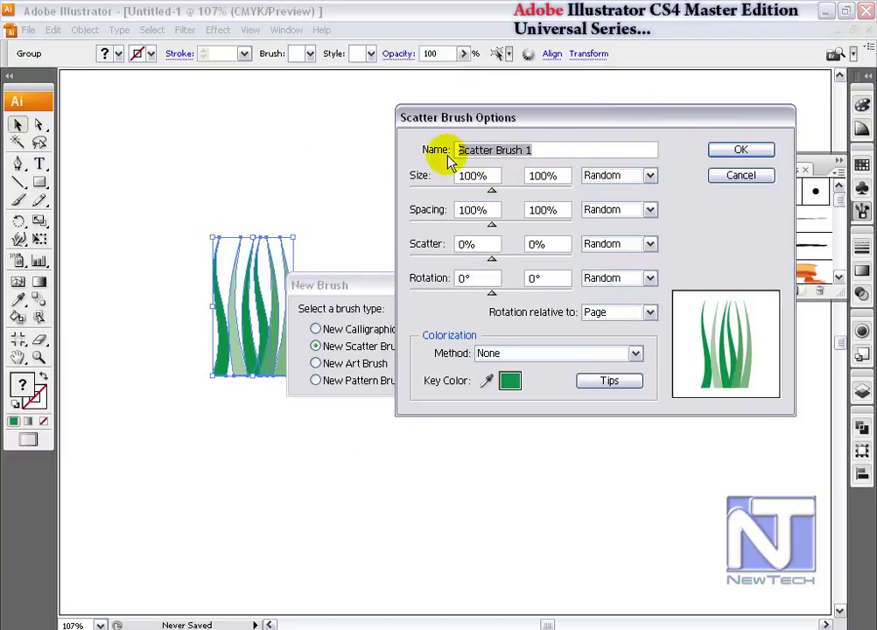
{"action": "type", "text": "Grass"}
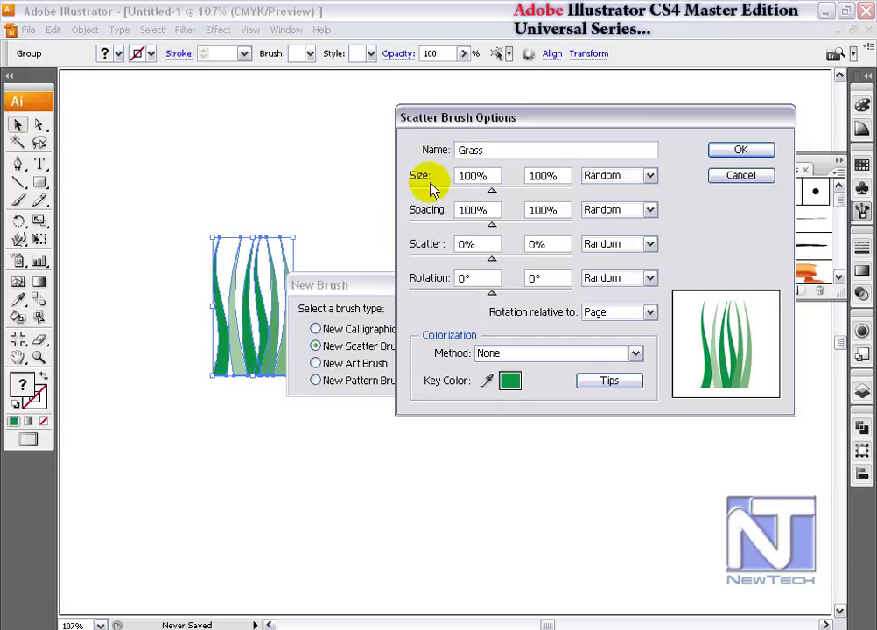
{"action": "left_click", "coordinate": [431, 191]}
{"action": "left_click_drag", "start_coordinate": [430, 191], "coordinate": [455, 193]}
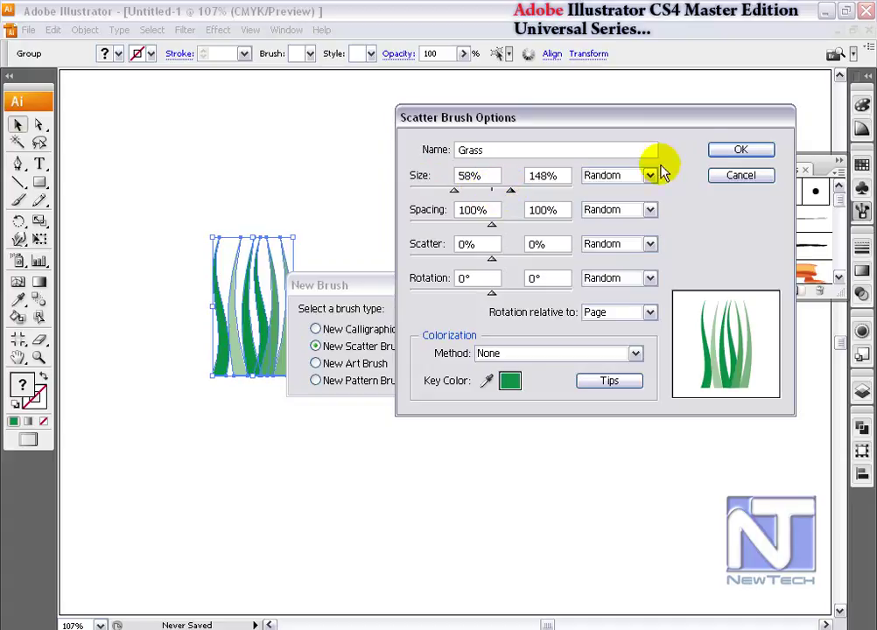
{"action": "left_click", "coordinate": [740, 151]}
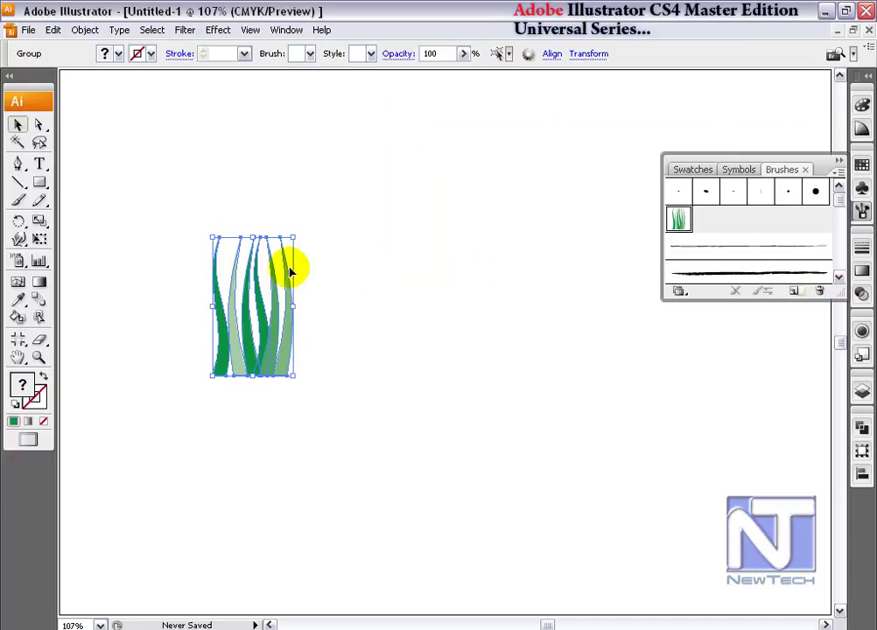
- Move the original clump aside to the artboard's lower right, and draw a long horizontal line beside it with the Grass brush applied
{"action": "left_click_drag", "start_coordinate": [270, 359], "coordinate": [761, 533]}
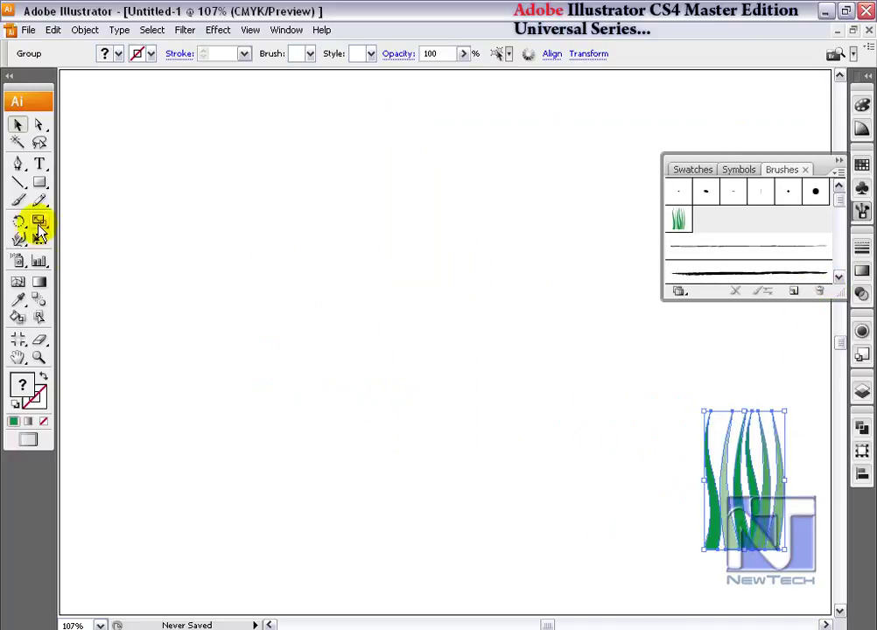
{"action": "left_click", "coordinate": [18, 185]}
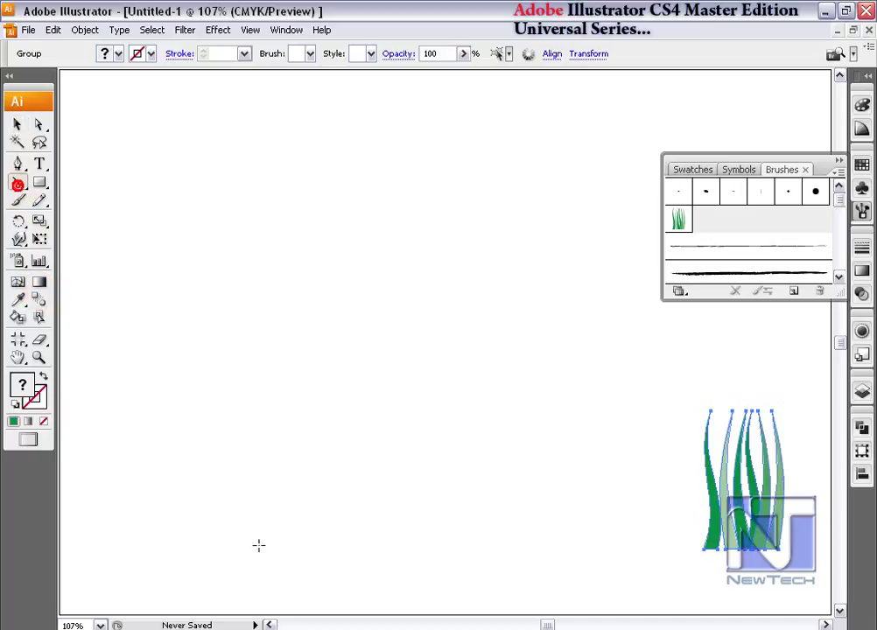
{"action": "left_click_drag", "start_coordinate": [101, 519], "coordinate": [588, 519]}
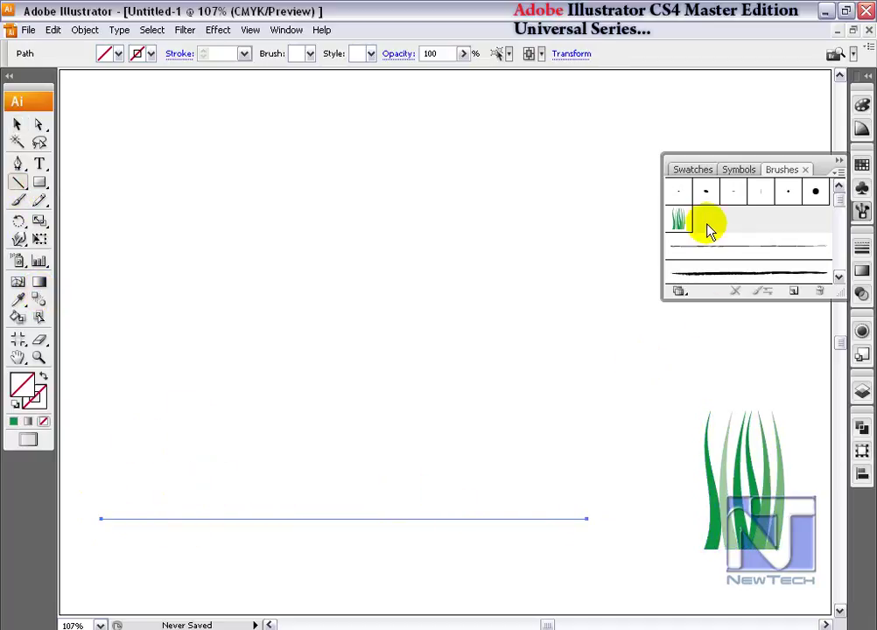
{"action": "left_click", "coordinate": [676, 218]}
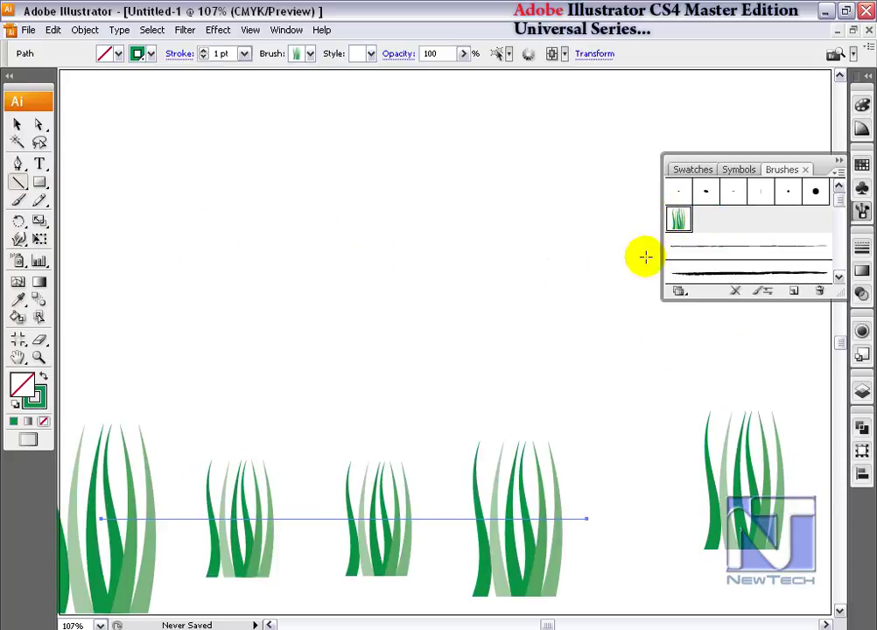
- Set the brushed line's scatter stroke options to a 14%–92% size range and 19% and 13% spacing
{"action": "left_click", "coordinate": [768, 294]}
{"action": "mouse_move", "coordinate": [470, 219]}
{"action": "left_mouse_down"}
{"action": "mouse_move", "coordinate": [491, 190]}
{"action": "mouse_move", "coordinate": [505, 118]}
{"action": "left_mouse_up"}
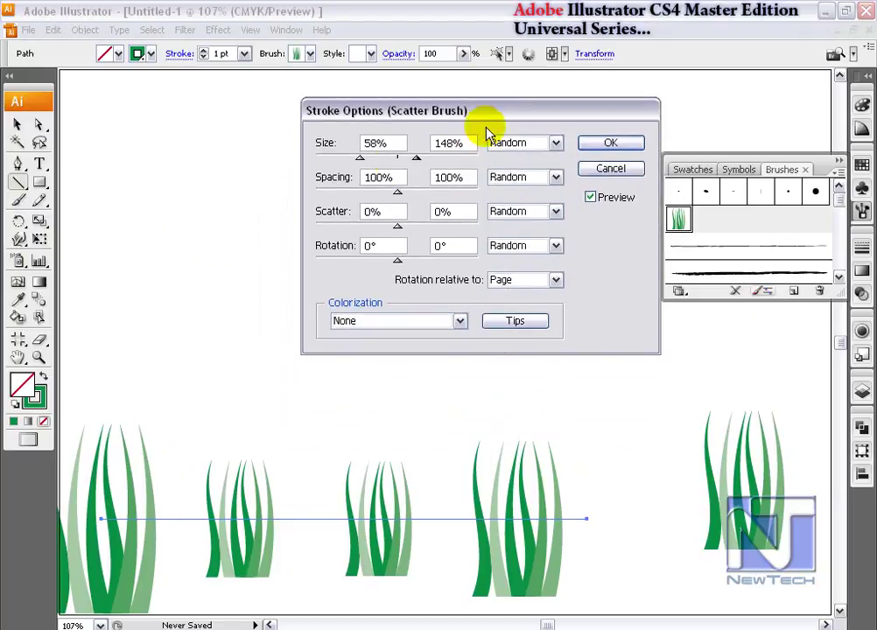
{"action": "left_click_drag", "start_coordinate": [322, 161], "coordinate": [322, 160]}
{"action": "mouse_move", "coordinate": [415, 157]}
{"action": "left_mouse_down"}
{"action": "mouse_move", "coordinate": [383, 160]}
{"action": "mouse_move", "coordinate": [402, 160]}
{"action": "left_mouse_up"}
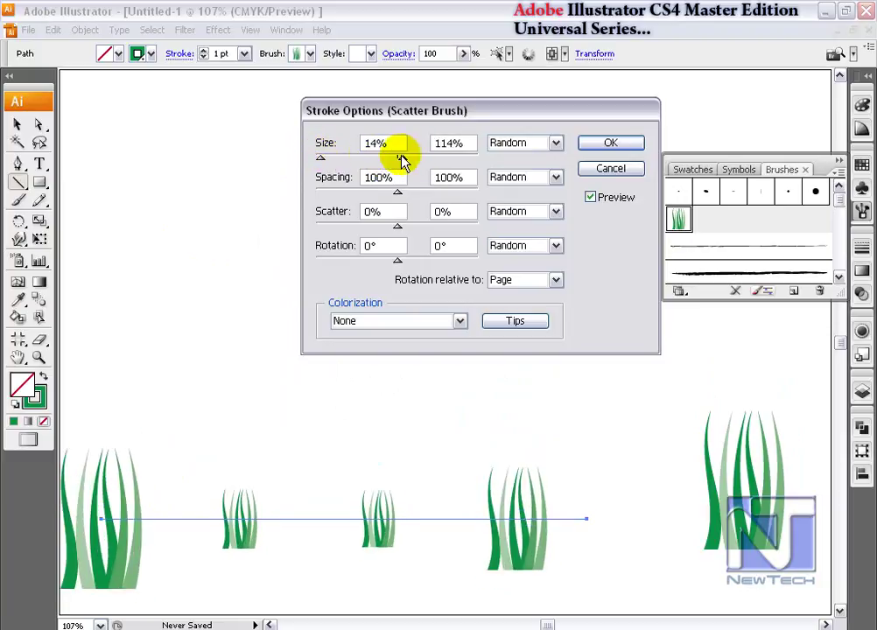
{"action": "left_click_drag", "start_coordinate": [325, 192], "coordinate": [321, 193]}
{"action": "left_click_drag", "start_coordinate": [381, 192], "coordinate": [325, 197]}
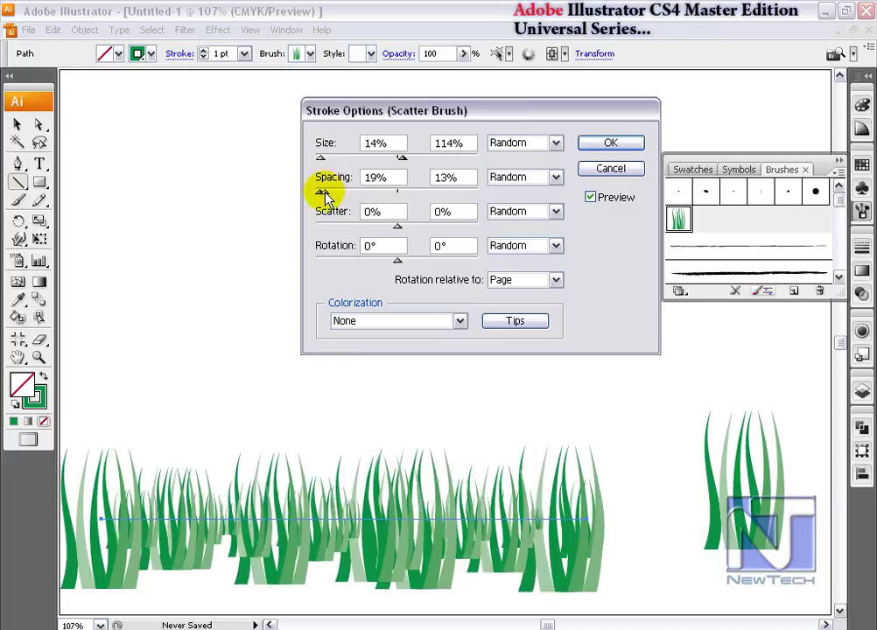
{"action": "mouse_move", "coordinate": [402, 157]}
{"action": "left_mouse_down"}
{"action": "mouse_move", "coordinate": [409, 158]}
{"action": "mouse_move", "coordinate": [391, 163]}
{"action": "left_mouse_up"}
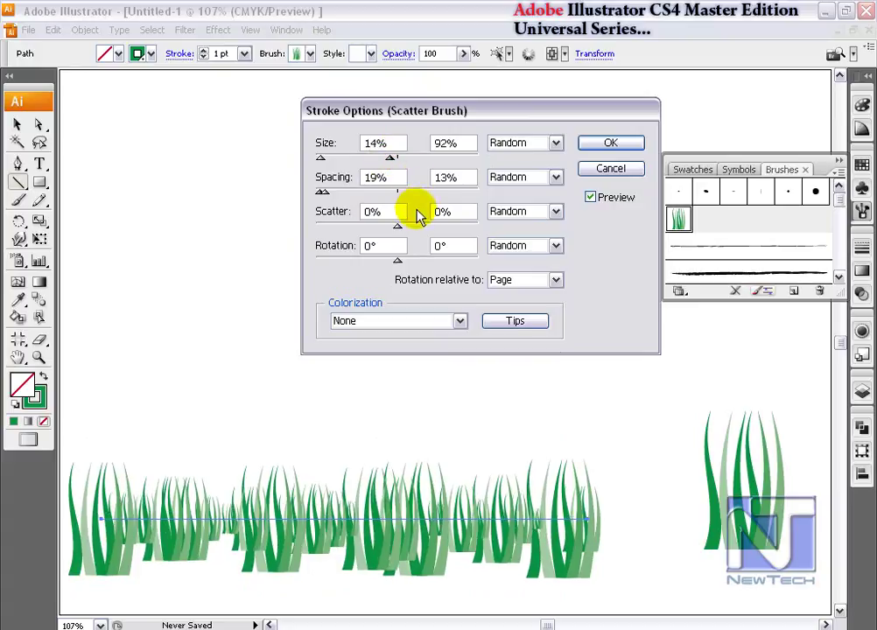
- Set the brushed line's random scatter range to 23%–52%, lifting the clumps above the path
{"action": "left_click", "coordinate": [338, 228]}
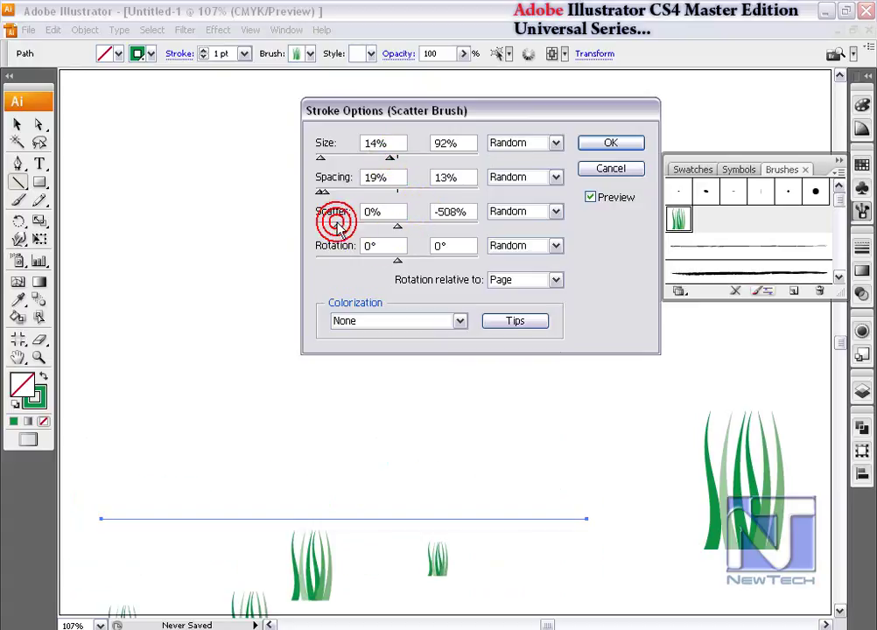
{"action": "left_click_drag", "start_coordinate": [338, 229], "coordinate": [393, 222]}
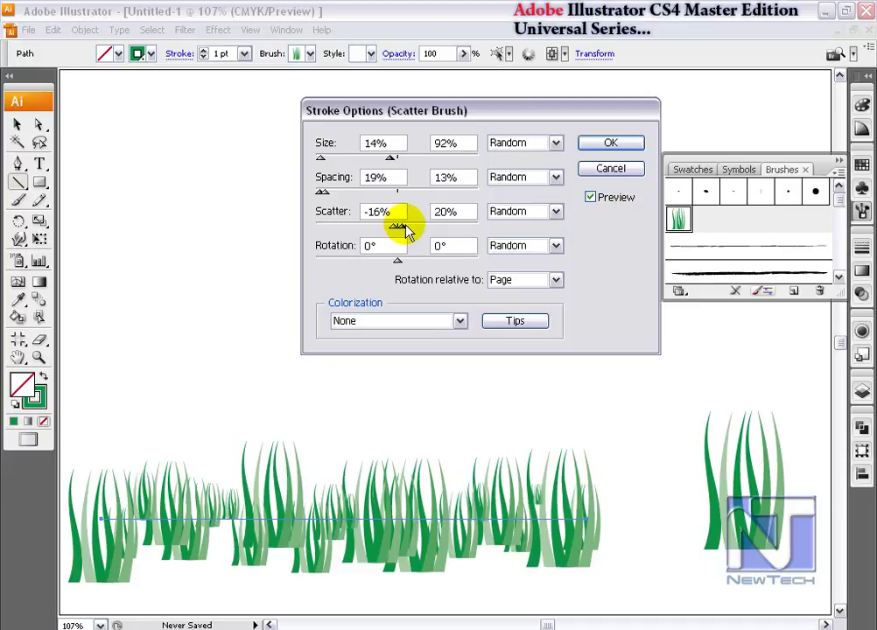
{"action": "left_click_drag", "start_coordinate": [394, 229], "coordinate": [403, 224]}
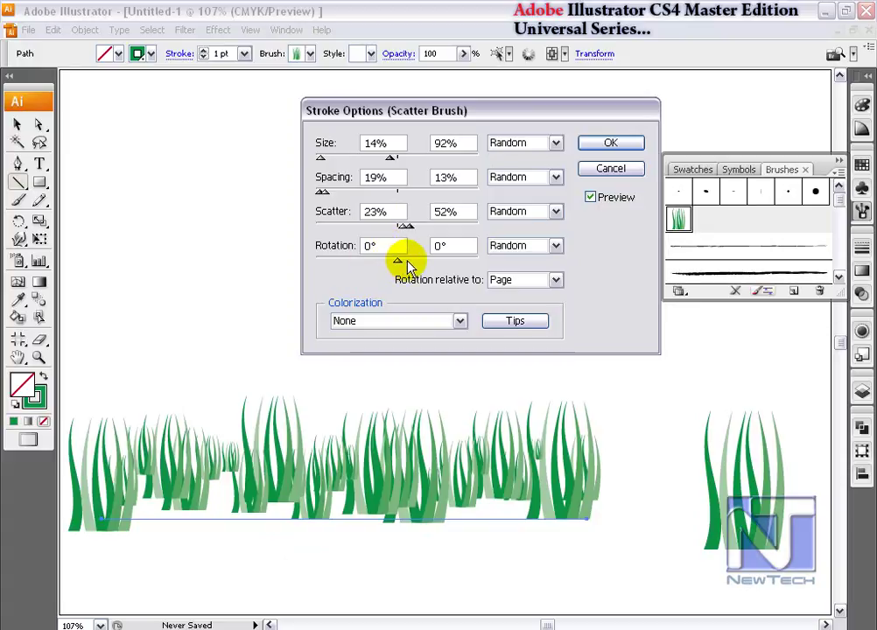
- Make the brushed line's rotation Fixed at 0° relative to Page and apply the stroke options
{"action": "left_click_drag", "start_coordinate": [401, 259], "coordinate": [403, 260]}
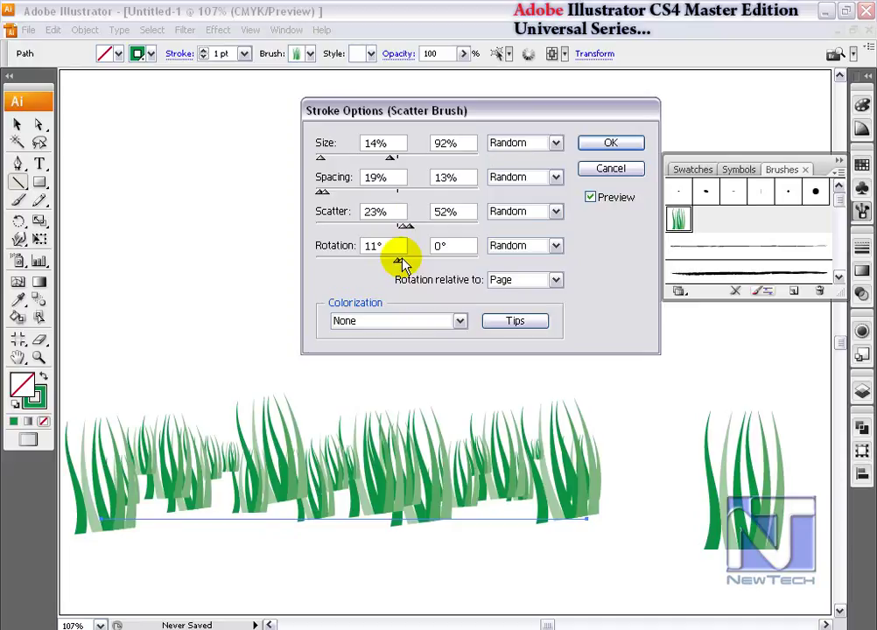
{"action": "left_click", "coordinate": [522, 247]}
{"action": "left_click", "coordinate": [525, 261]}
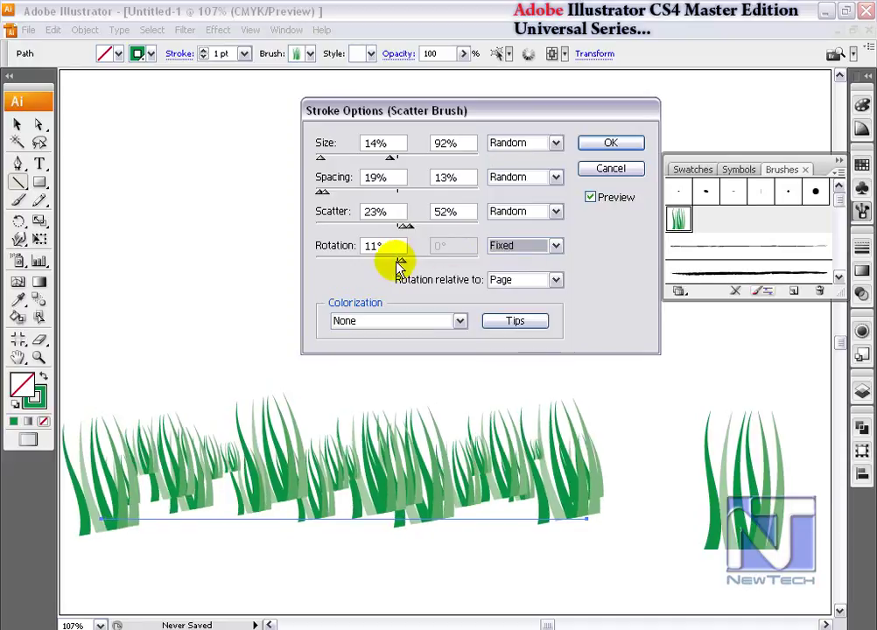
{"action": "left_click_drag", "start_coordinate": [388, 246], "coordinate": [320, 251]}
{"action": "type", "text": "0"}
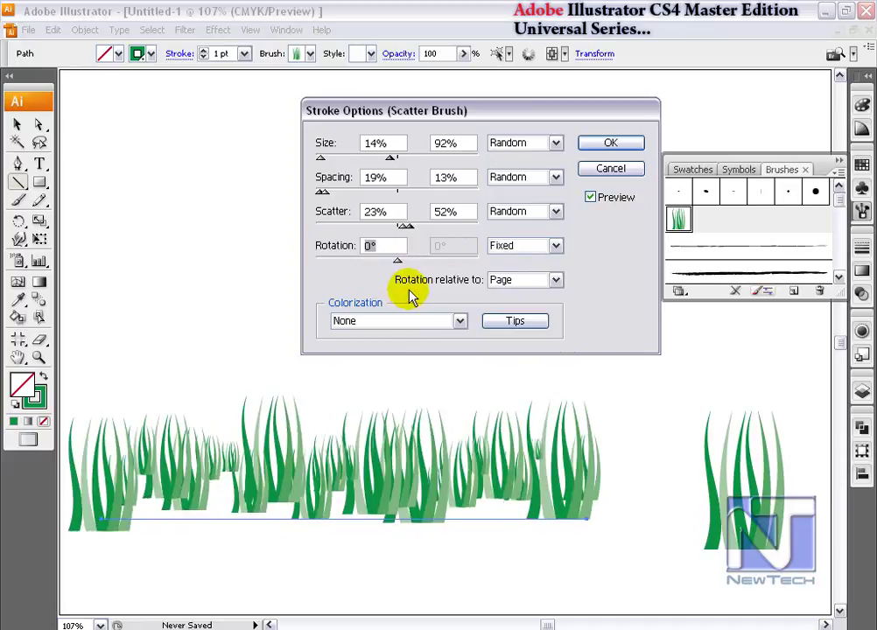
{"action": "left_click", "coordinate": [526, 280]}
{"action": "left_click", "coordinate": [521, 297]}
{"action": "left_click", "coordinate": [612, 142]}
- Delete the grass-brushed line and draw a long, flat rectangle across the middle of the artboard
{"action": "key", "text": "v"}
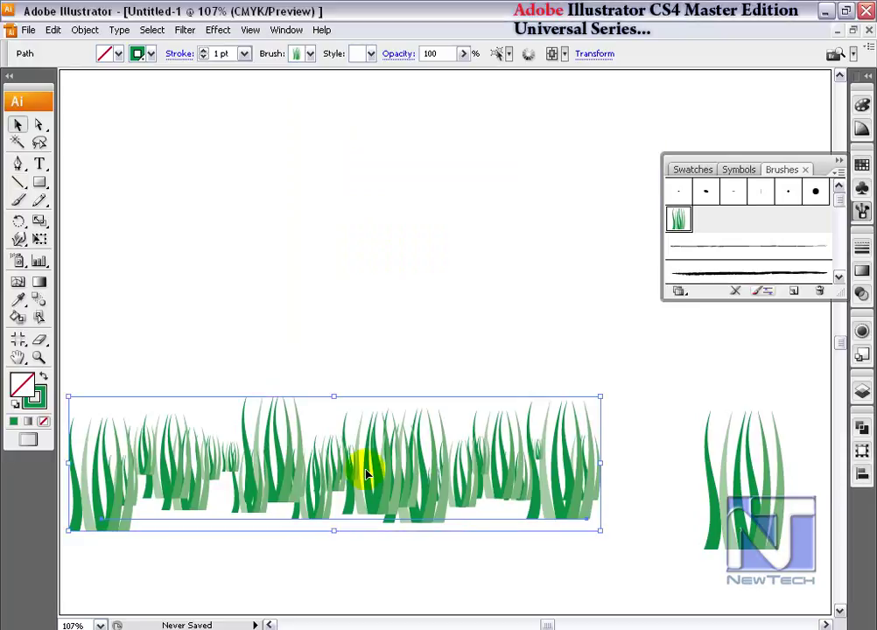
{"action": "key", "text": "Delete"}
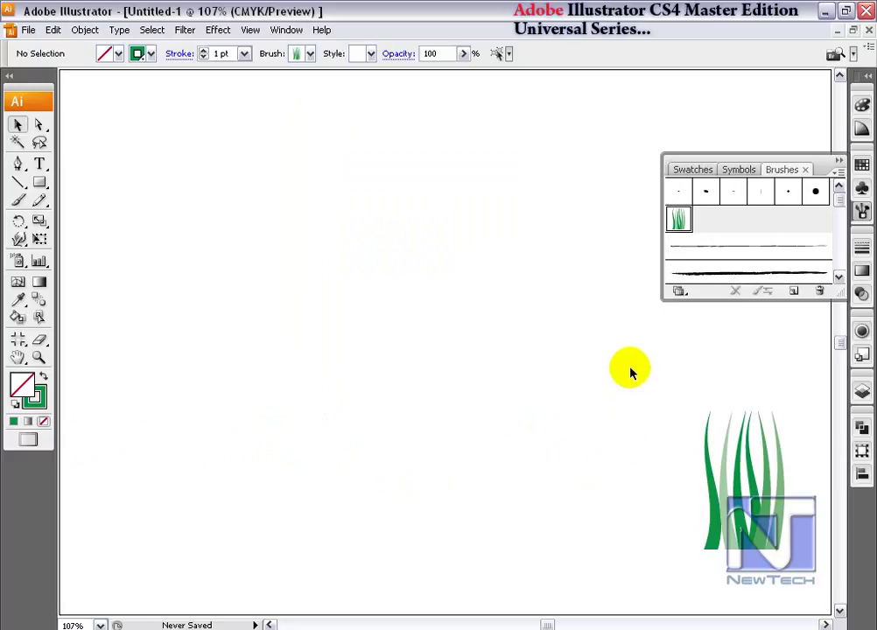
{"action": "left_click", "coordinate": [40, 187]}
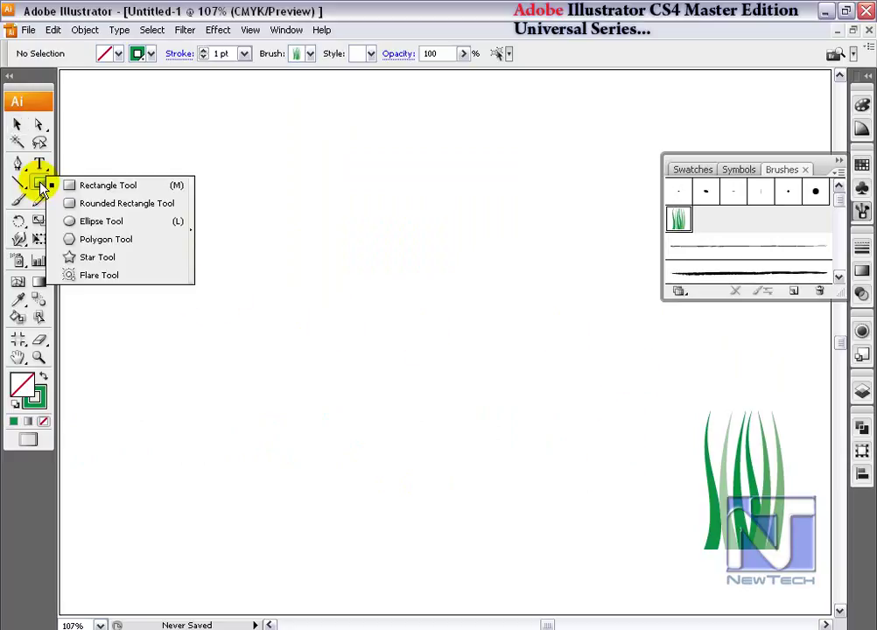
{"action": "left_click", "coordinate": [107, 186]}
{"action": "left_click_drag", "start_coordinate": [200, 250], "coordinate": [568, 318]}
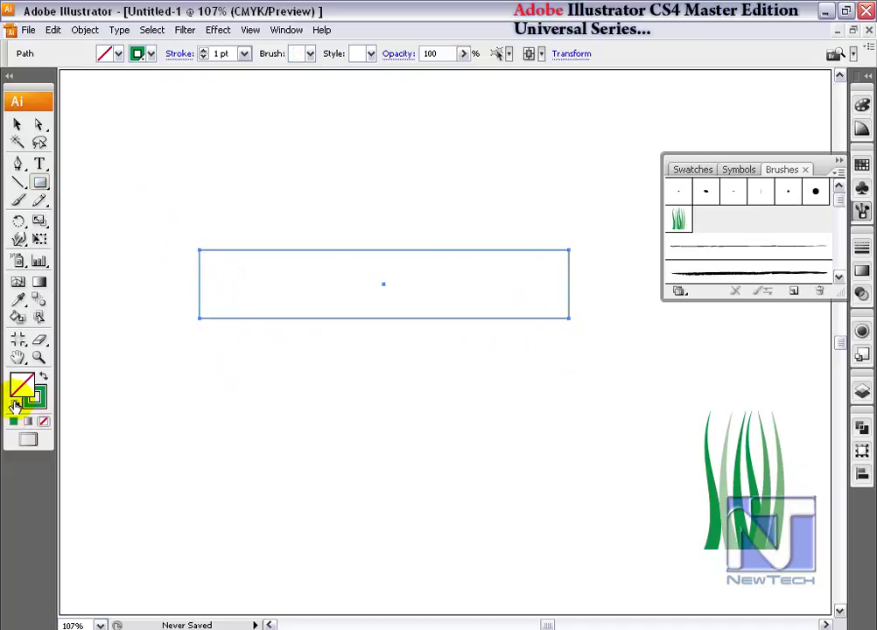
- Fill the rectangle with the orange radial gradient swatch and remove its stroke
{"action": "left_click", "coordinate": [862, 164]}
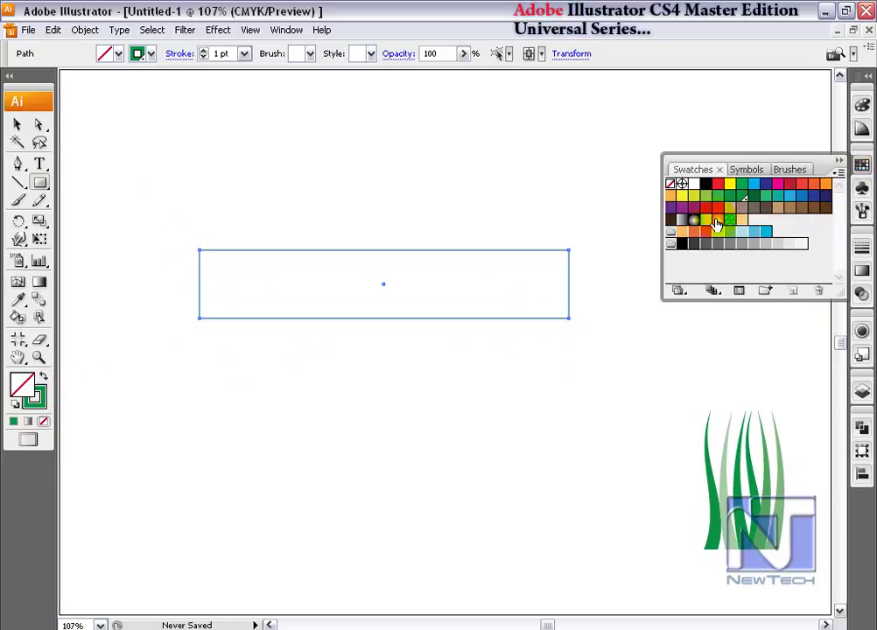
{"action": "left_click", "coordinate": [716, 223]}
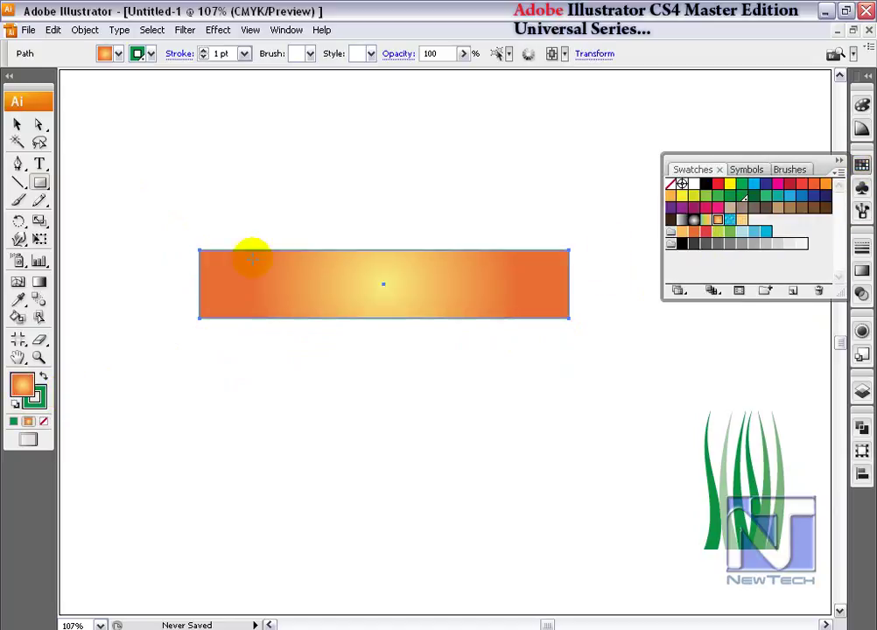
{"action": "left_click", "coordinate": [36, 409]}
{"action": "left_click", "coordinate": [44, 422]}
{"action": "left_click", "coordinate": [18, 382]}
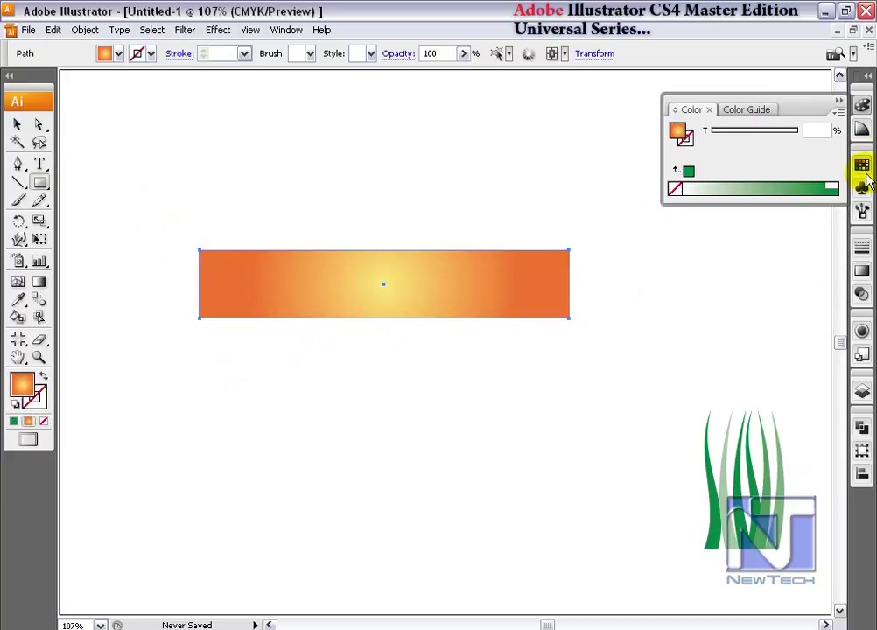
- Soften the rectangle's gradient by replacing its dark orange end stop with the mid-gradient light orange at location 100%
{"action": "left_click", "coordinate": [863, 271]}
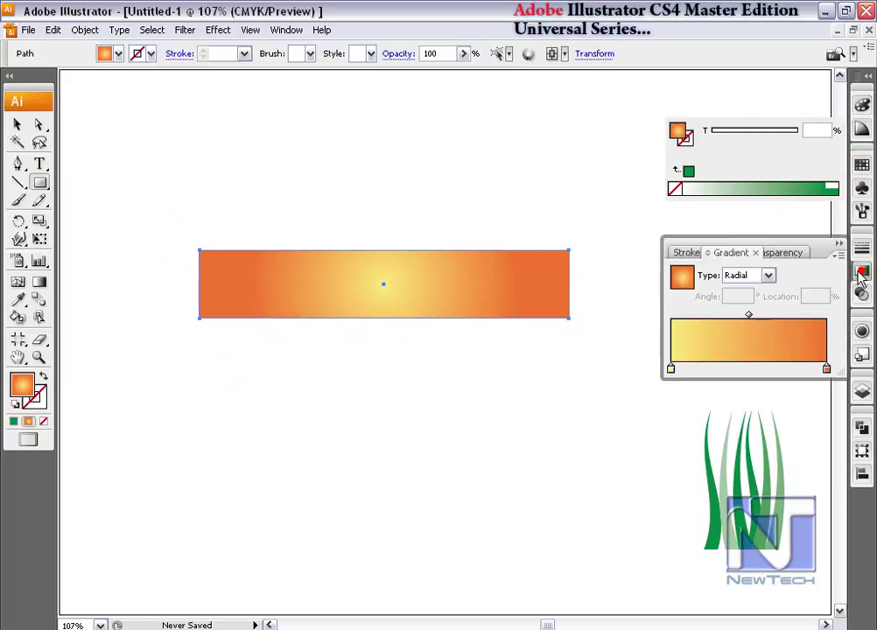
{"action": "left_click", "coordinate": [737, 370]}
{"action": "left_click_drag", "start_coordinate": [826, 369], "coordinate": [837, 391]}
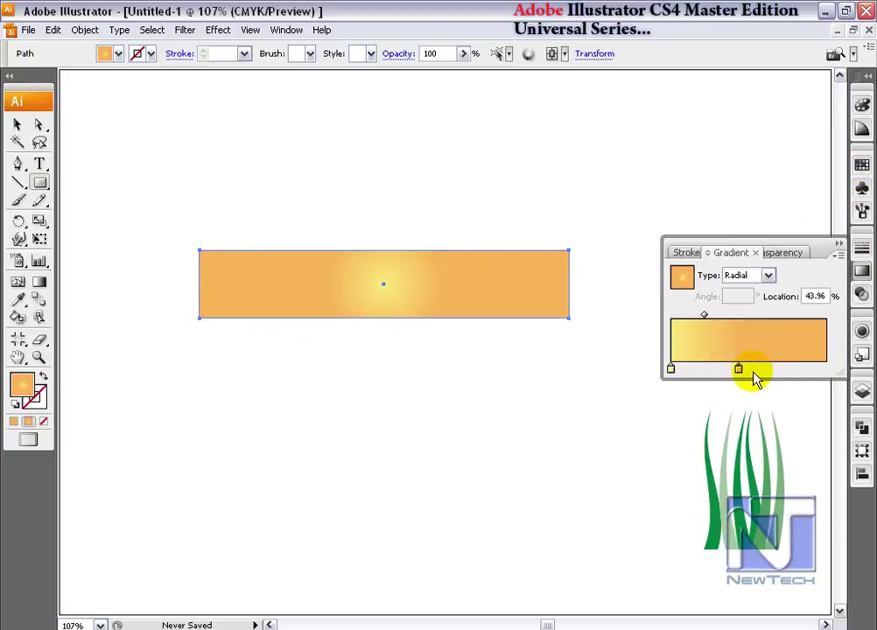
{"action": "left_click_drag", "start_coordinate": [741, 370], "coordinate": [826, 369]}
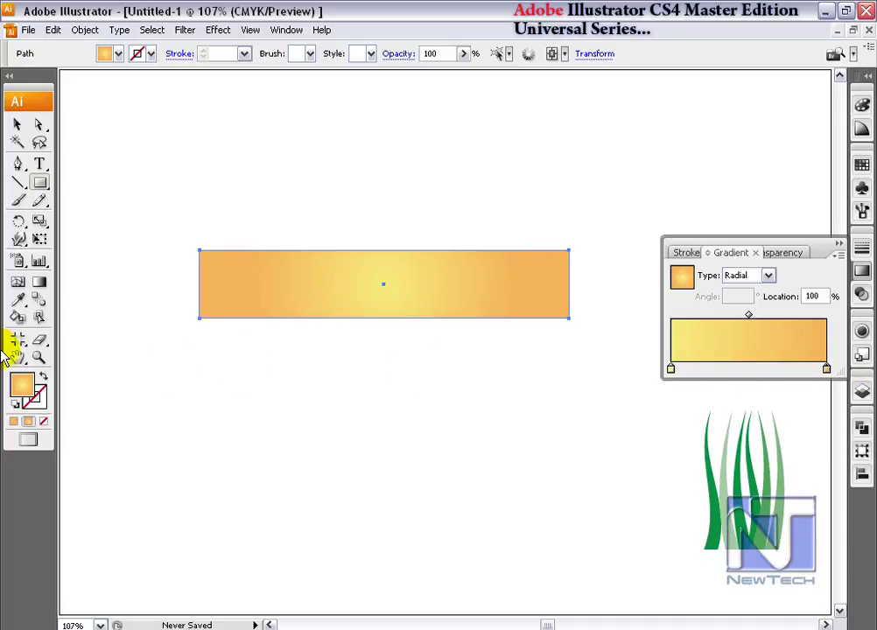
- Cut the rectangle into six side-by-side pieces using five curved Knife cuts from its upper to its lower edge
{"action": "left_click", "coordinate": [40, 341]}
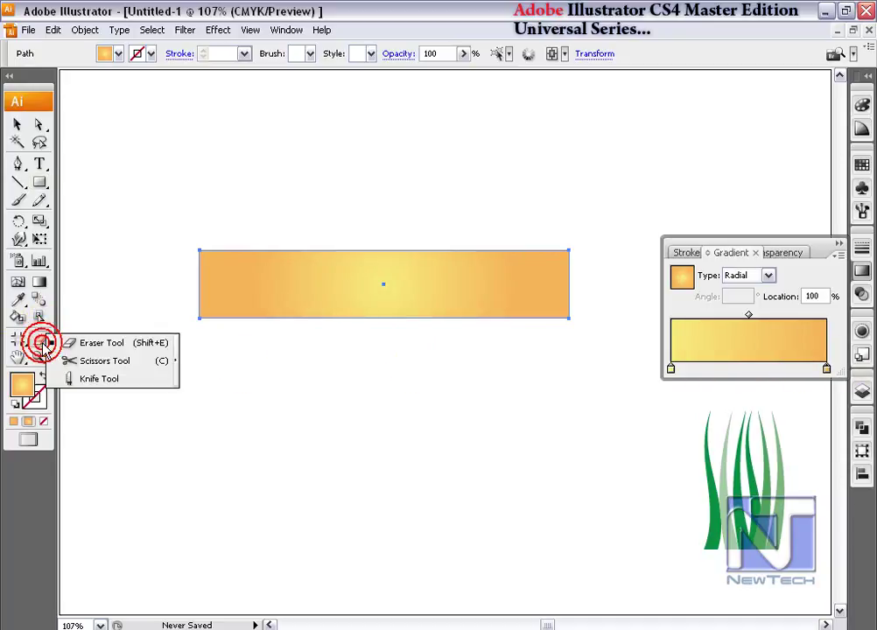
{"action": "left_click", "coordinate": [85, 386]}
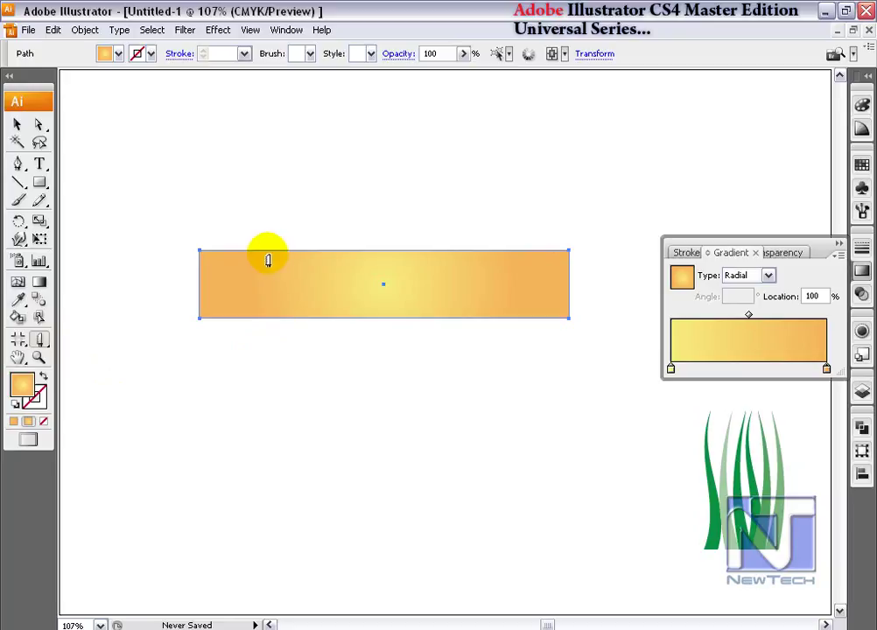
{"action": "mouse_move", "coordinate": [261, 247]}
{"action": "left_mouse_down"}
{"action": "mouse_move", "coordinate": [232, 265]}
{"action": "mouse_move", "coordinate": [229, 289]}
{"action": "mouse_move", "coordinate": [255, 331]}
{"action": "left_mouse_up"}
{"action": "mouse_move", "coordinate": [304, 239]}
{"action": "left_mouse_down"}
{"action": "mouse_move", "coordinate": [277, 266]}
{"action": "mouse_move", "coordinate": [289, 321]}
{"action": "left_mouse_up"}
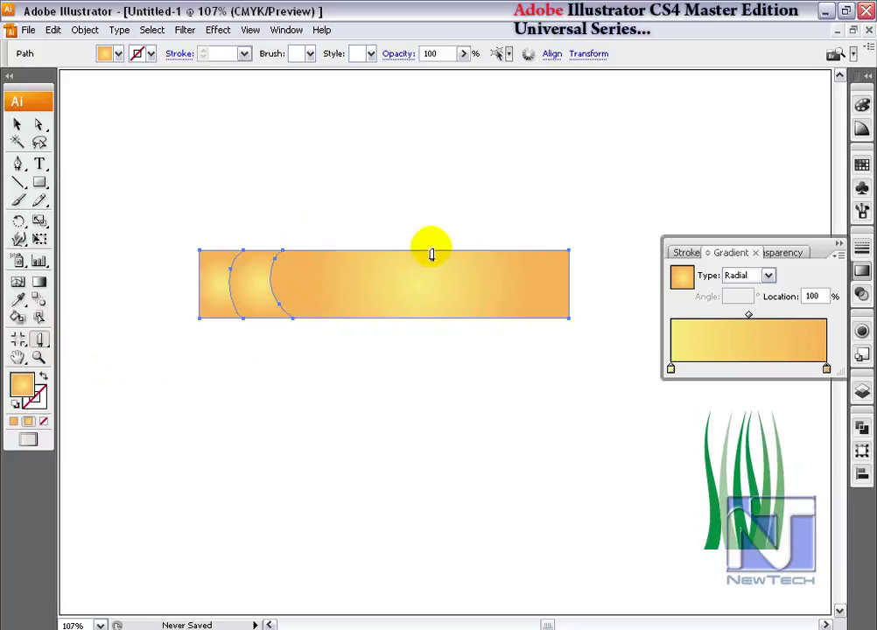
{"action": "mouse_move", "coordinate": [479, 192]}
{"action": "left_mouse_down"}
{"action": "mouse_move", "coordinate": [505, 270]}
{"action": "mouse_move", "coordinate": [504, 347]}
{"action": "left_mouse_up"}
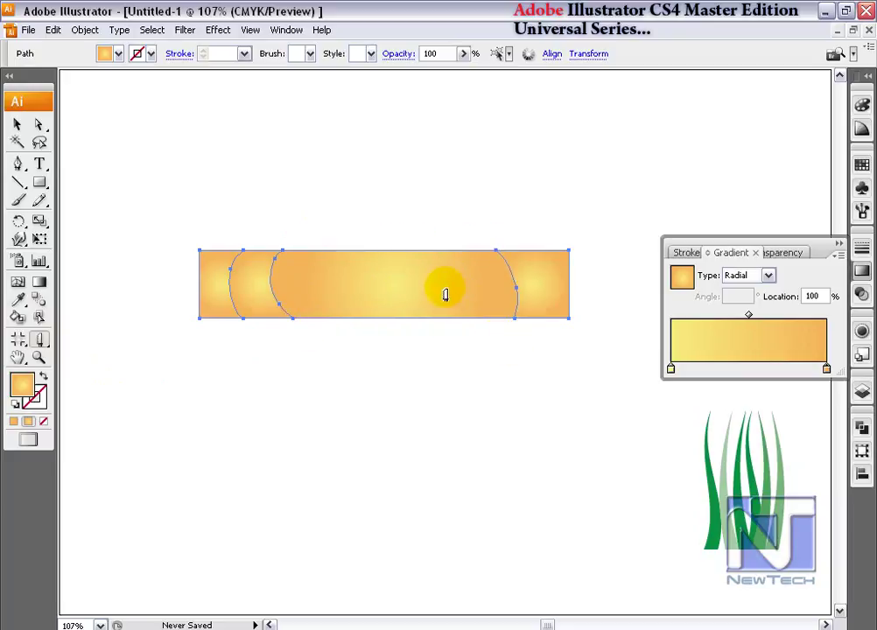
{"action": "left_click_drag", "start_coordinate": [433, 247], "coordinate": [456, 324]}
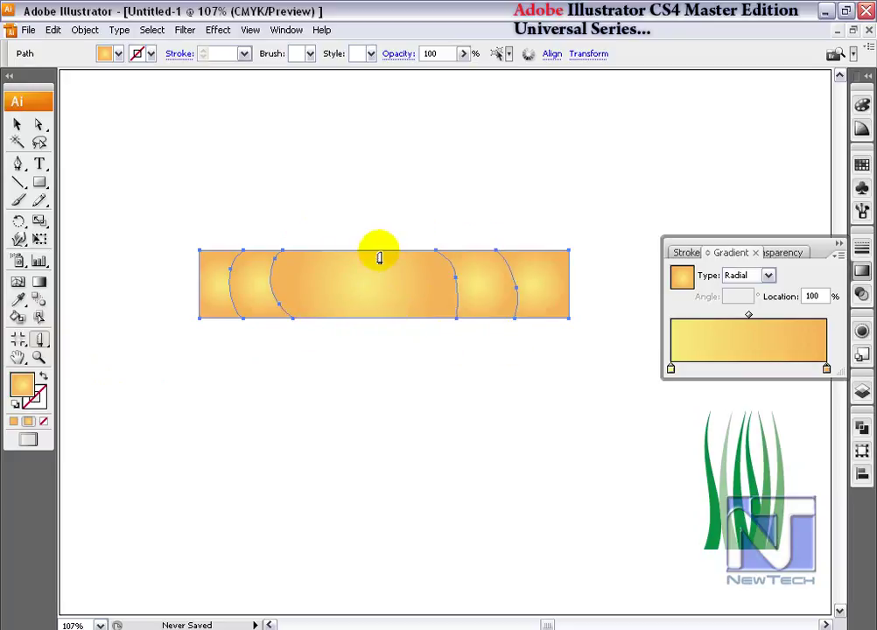
{"action": "mouse_move", "coordinate": [358, 247]}
{"action": "left_mouse_down"}
{"action": "mouse_move", "coordinate": [343, 288]}
{"action": "mouse_move", "coordinate": [353, 330]}
{"action": "left_mouse_up"}
- Change the gradient type of all six rectangle pieces to Linear
{"action": "left_click", "coordinate": [17, 125]}
{"action": "left_click_drag", "start_coordinate": [102, 196], "coordinate": [591, 368]}
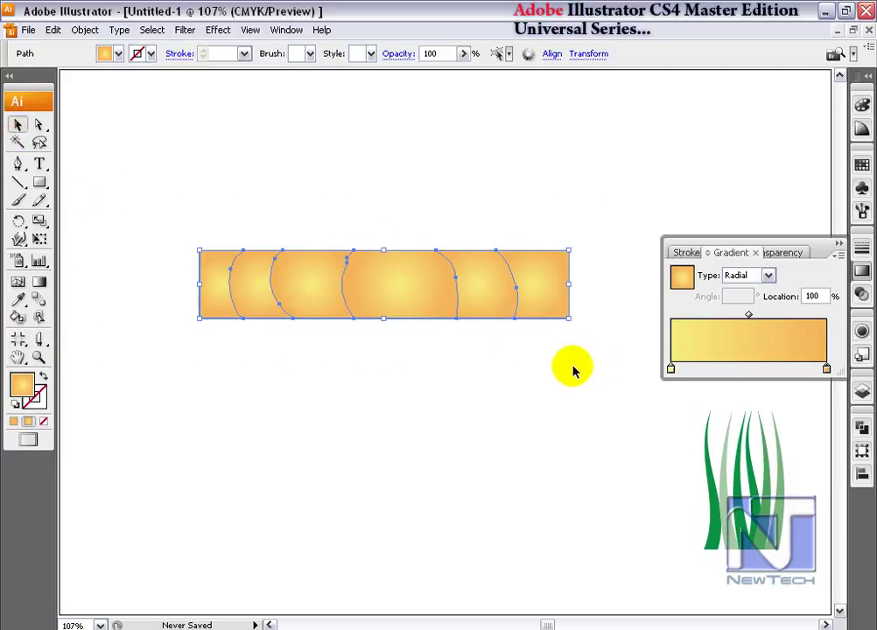
{"action": "left_click", "coordinate": [503, 393]}
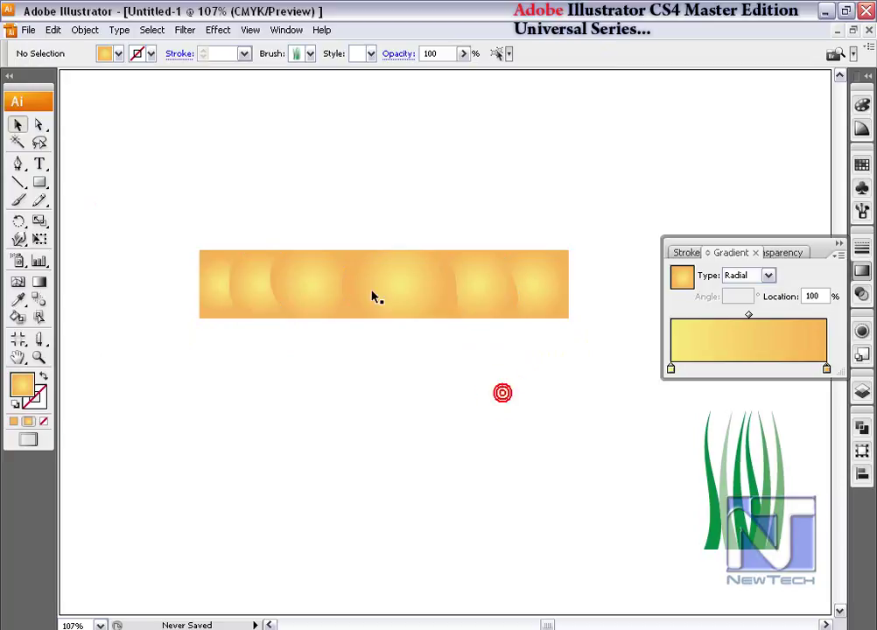
{"action": "left_click_drag", "start_coordinate": [162, 217], "coordinate": [516, 347]}
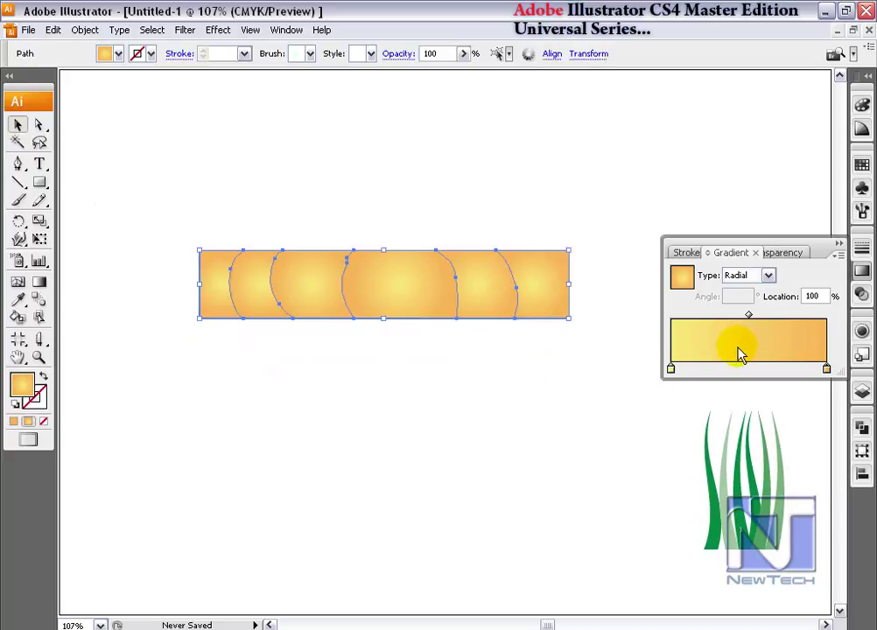
{"action": "left_click", "coordinate": [746, 273]}
{"action": "left_click", "coordinate": [740, 302]}
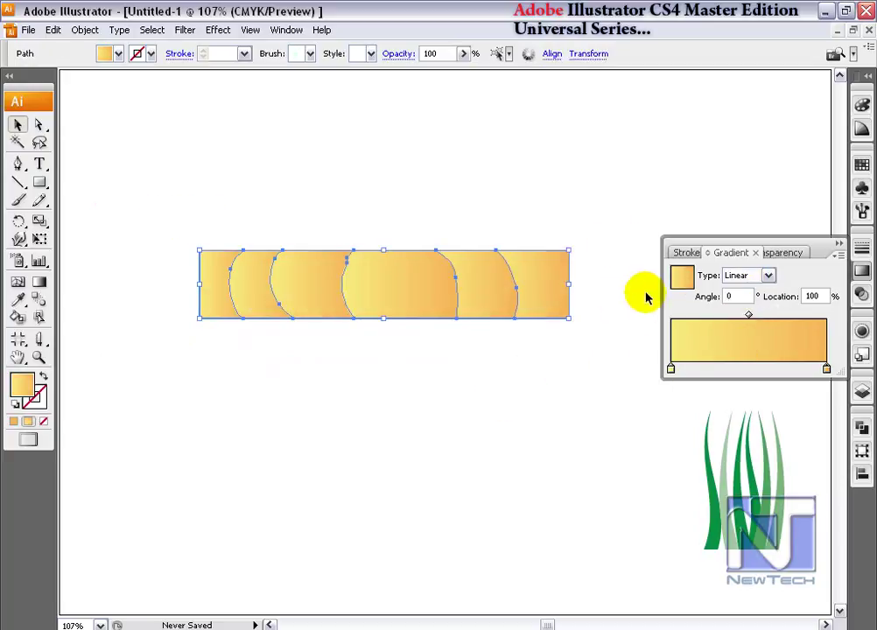
{"action": "left_click", "coordinate": [489, 181]}
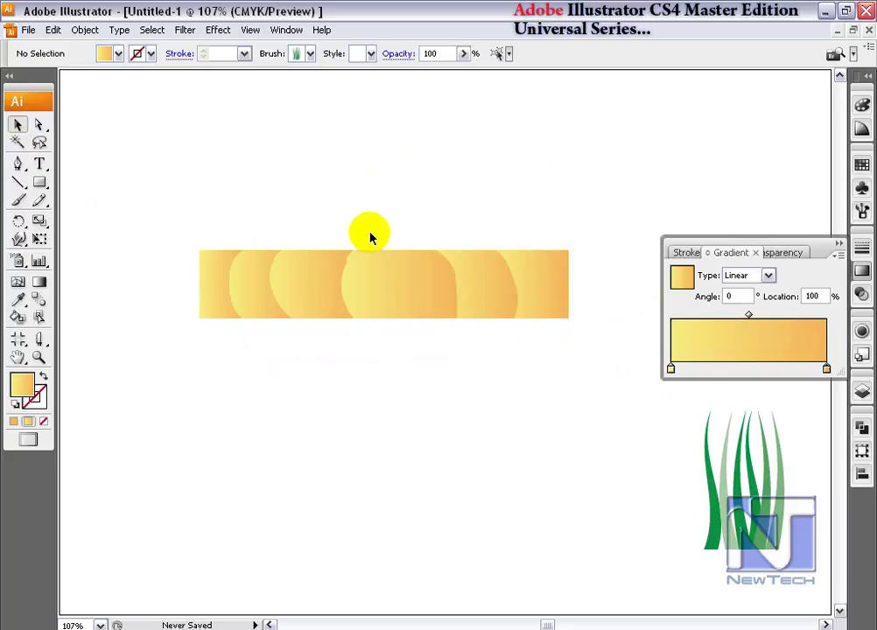
- Reverse the linear gradient of the leftmost piece with the Gradient tool, at an angle of -180°
{"action": "left_click_drag", "start_coordinate": [182, 216], "coordinate": [558, 368]}
{"action": "left_click", "coordinate": [519, 378]}
{"action": "left_click", "coordinate": [39, 281]}
{"action": "left_click", "coordinate": [211, 277]}
{"action": "left_click_drag", "start_coordinate": [200, 283], "coordinate": [304, 284]}
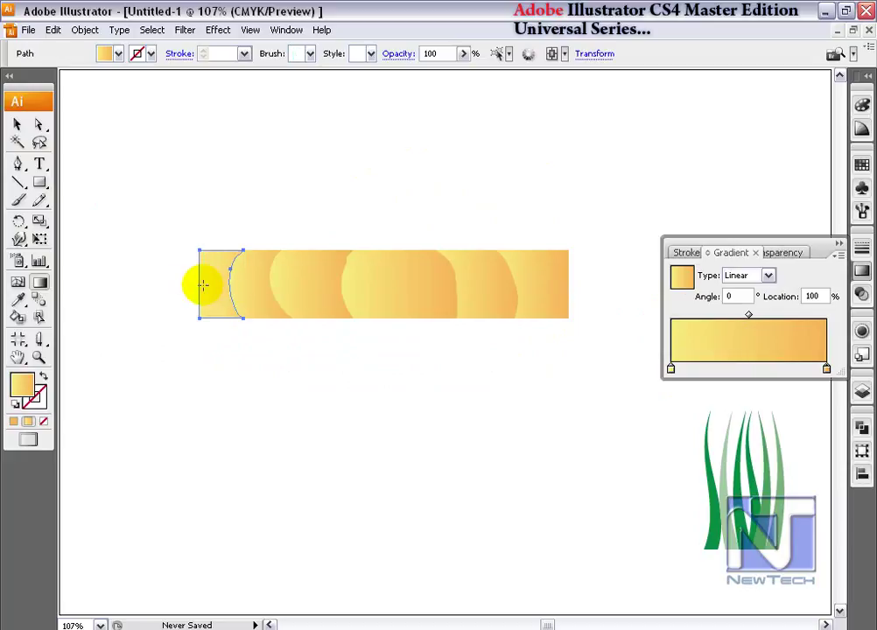
{"action": "left_click_drag", "start_coordinate": [245, 280], "coordinate": [186, 280]}
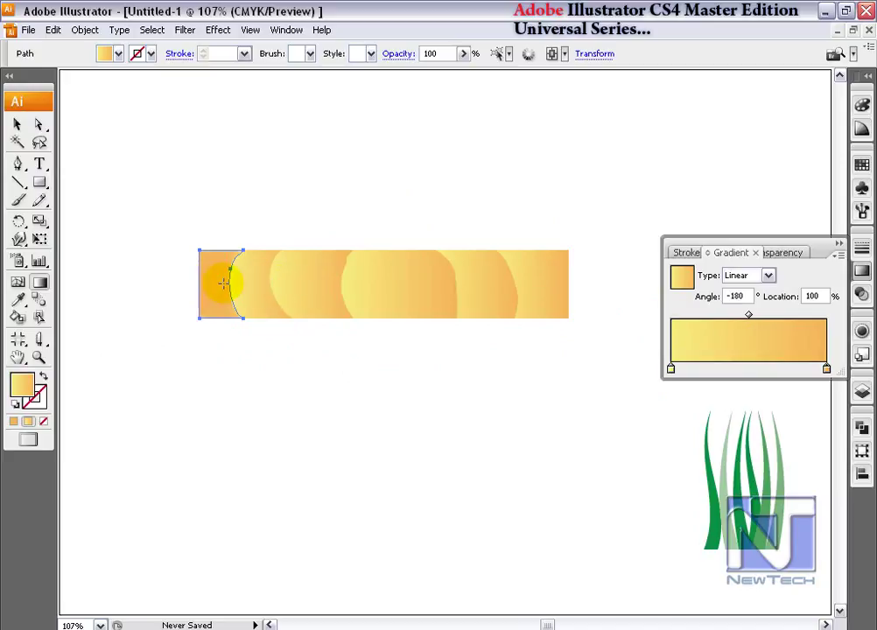
- Reverse the linear gradients of the second and third pieces from the left to -180°
{"action": "left_click", "coordinate": [250, 290], "text": "ctrl"}
{"action": "mouse_move", "coordinate": [229, 280]}
{"action": "left_mouse_down"}
{"action": "mouse_move", "coordinate": [287, 282]}
{"action": "mouse_move", "coordinate": [222, 280]}
{"action": "mouse_move", "coordinate": [230, 296]}
{"action": "left_mouse_up"}
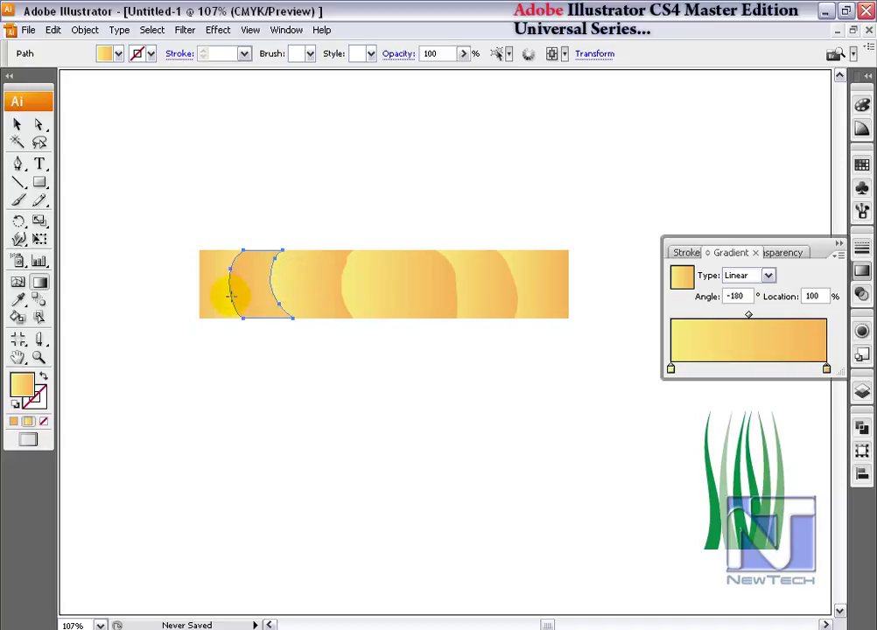
{"action": "left_click", "coordinate": [308, 290], "text": "ctrl"}
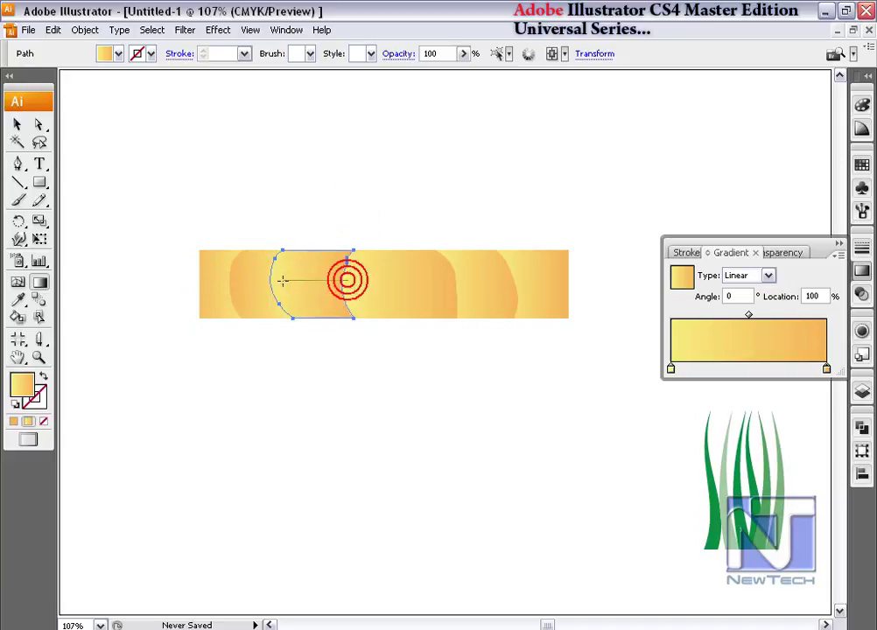
{"action": "left_click_drag", "start_coordinate": [347, 281], "coordinate": [284, 281]}
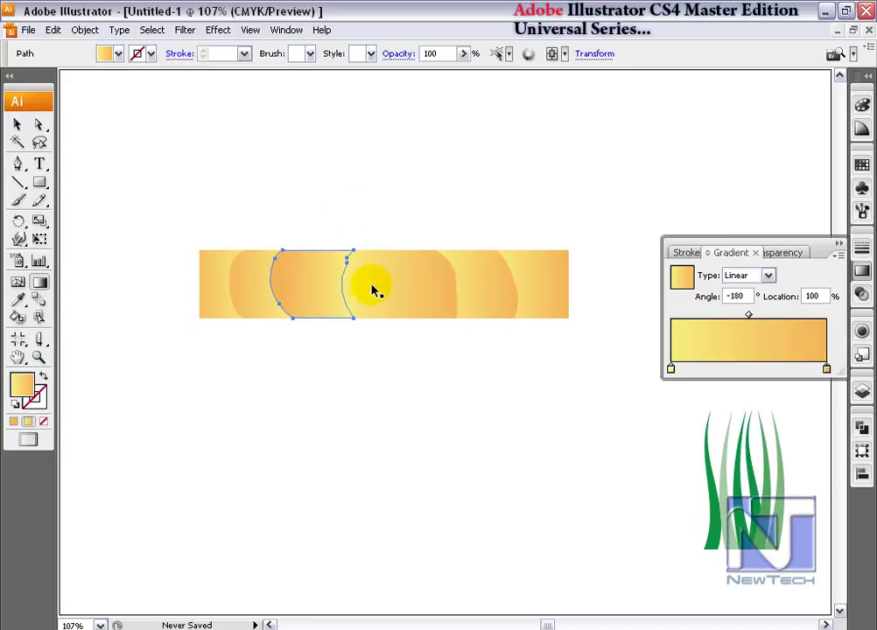
- Change the gradient type of the fourth piece from the left of the bar to Radial
{"action": "left_click", "coordinate": [367, 288], "text": "ctrl"}
{"action": "left_click", "coordinate": [744, 275]}
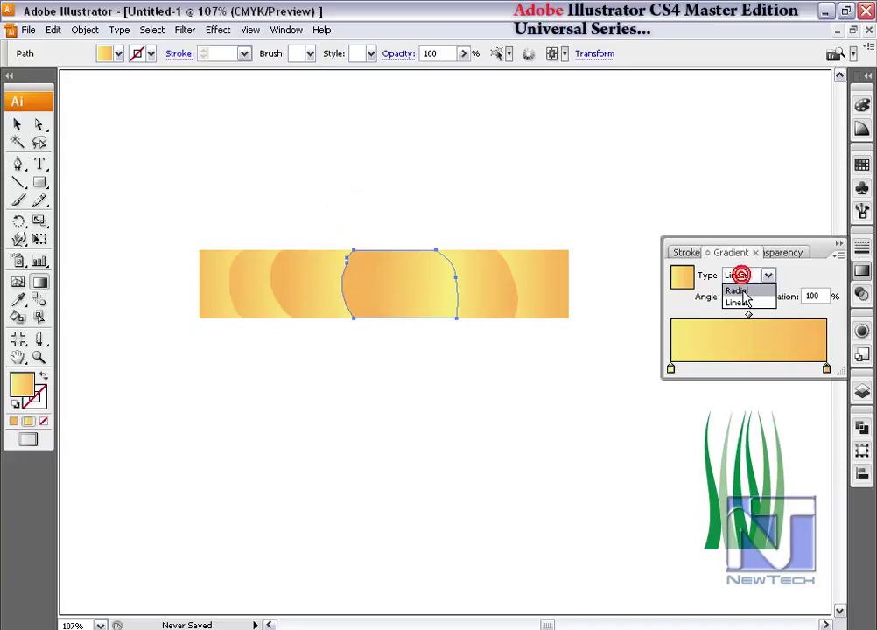
{"action": "left_click", "coordinate": [743, 292]}
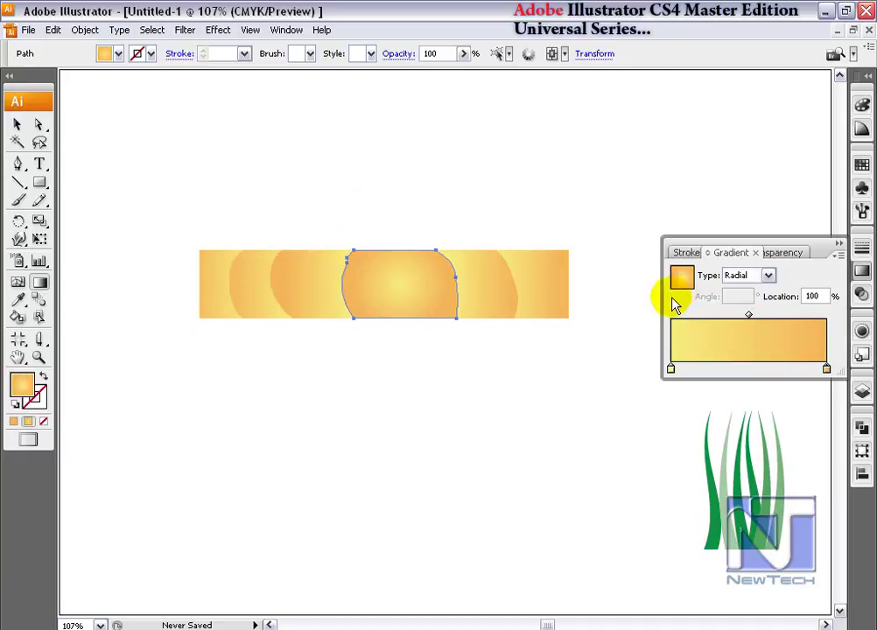
- Select all six bar pieces, reduce the bar's height to a thinner strip, and move it up toward the artboard's upper right
{"action": "left_click", "coordinate": [17, 126]}
{"action": "left_click", "coordinate": [163, 225]}
{"action": "left_click_drag", "start_coordinate": [155, 212], "coordinate": [525, 272]}
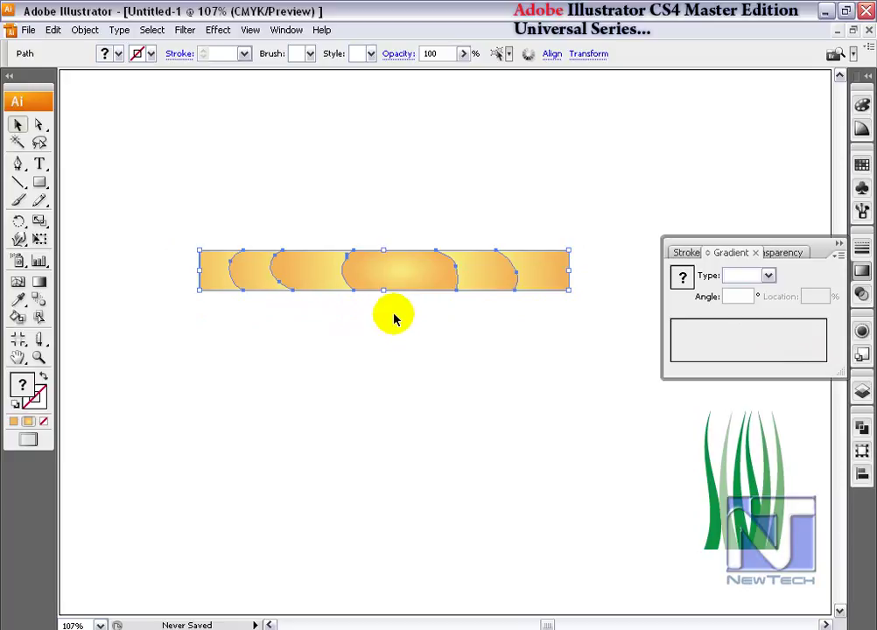
{"action": "left_click_drag", "start_coordinate": [421, 263], "coordinate": [551, 179]}
{"action": "left_click", "coordinate": [366, 296]}
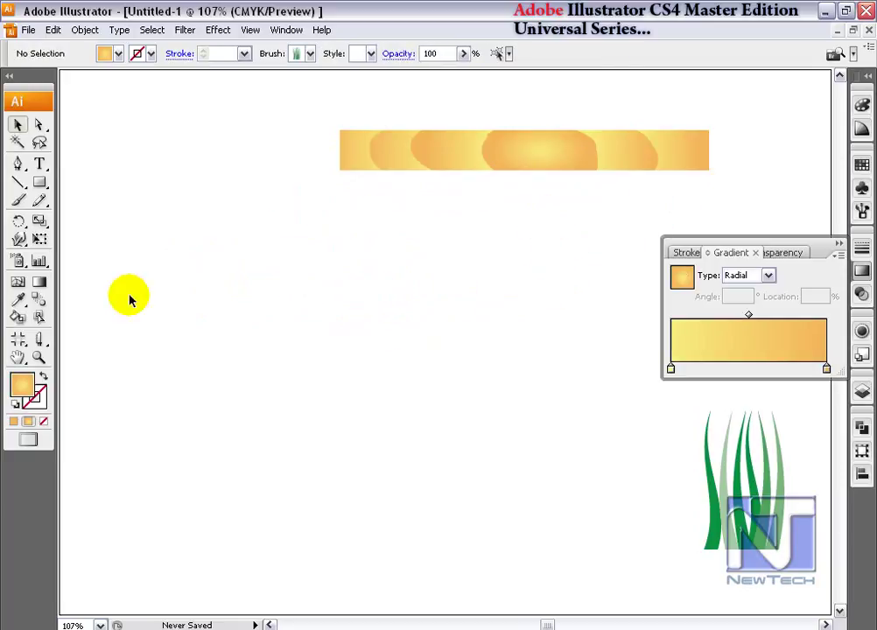
- Select the segmented orange bar and define it as a pattern swatch named Wood
{"action": "left_click", "coordinate": [38, 187]}
{"action": "left_click", "coordinate": [17, 125]}
{"action": "key", "text": "ctrl+a"}
{"action": "left_click", "coordinate": [53, 30]}
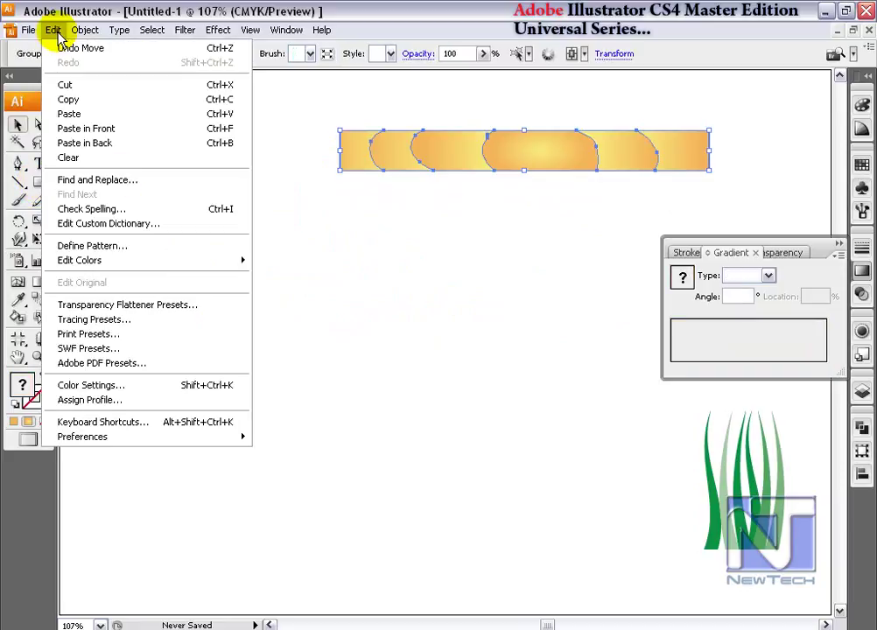
{"action": "left_click", "coordinate": [105, 246]}
{"action": "left_click_drag", "start_coordinate": [480, 253], "coordinate": [311, 272]}
{"action": "type", "text": "Wood"}
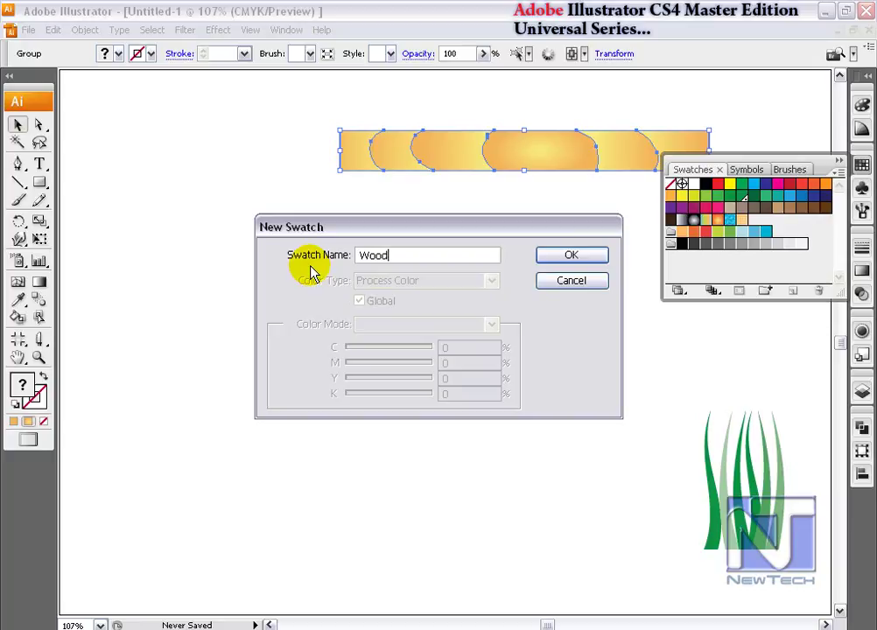
{"action": "key", "text": "Return"}
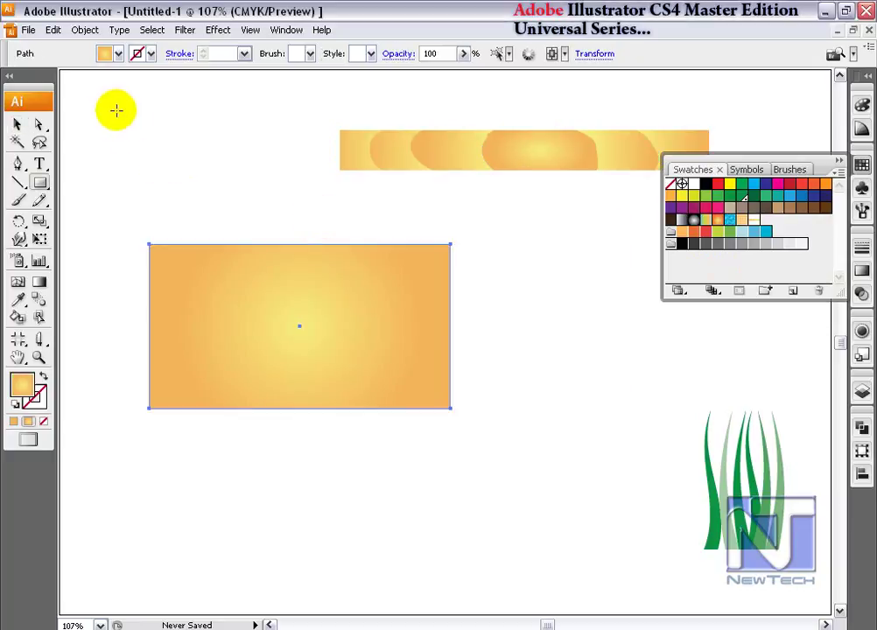
- Fill the large rectangle below the bar with the Wood pattern swatch
{"action": "left_click", "coordinate": [18, 126]}
{"action": "left_click", "coordinate": [749, 221]}
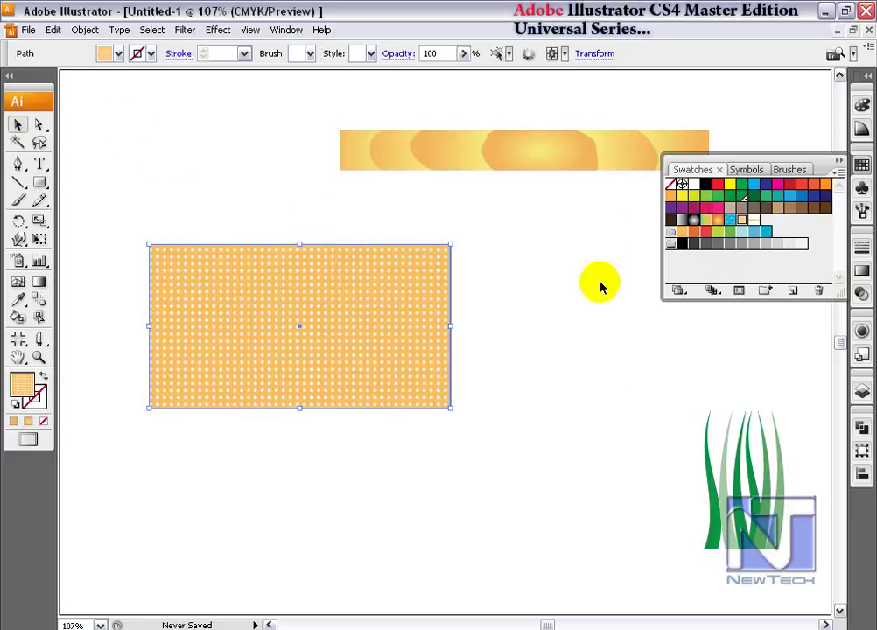
{"action": "left_click", "coordinate": [743, 225]}
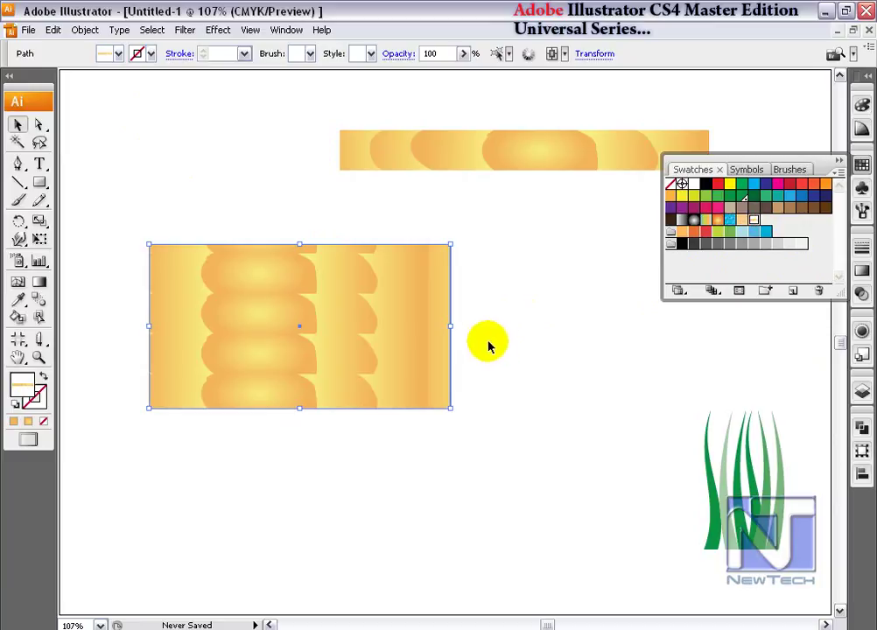
- Widen the Wood-filled rectangle and reduce its height until it shows a single row of the pattern
{"action": "left_click_drag", "start_coordinate": [453, 325], "coordinate": [614, 326]}
{"action": "left_click_drag", "start_coordinate": [382, 407], "coordinate": [410, 295]}
{"action": "left_click_drag", "start_coordinate": [382, 244], "coordinate": [382, 255]}
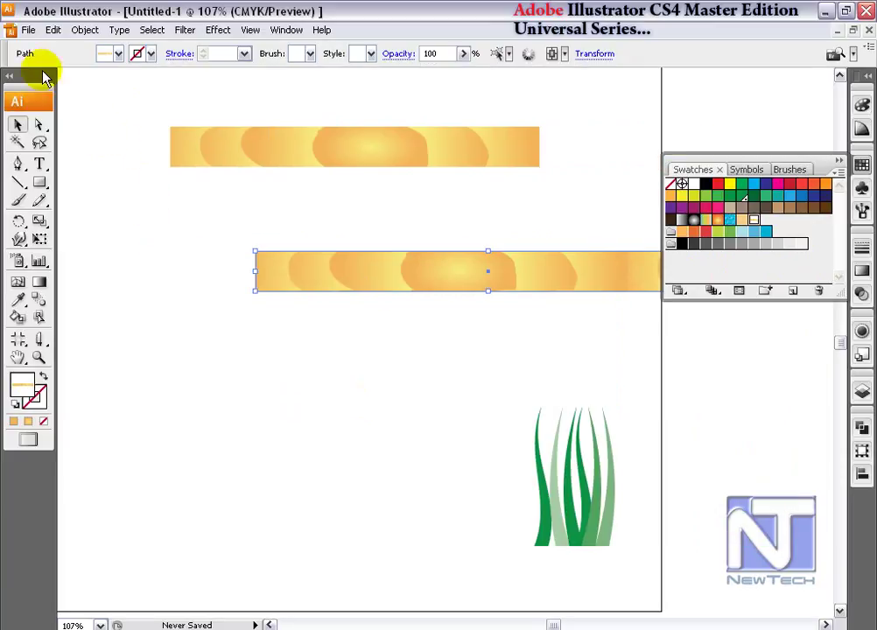
- Try moving the Wood-filled strip lower on the artboard, and undo the move
{"action": "left_click_drag", "start_coordinate": [420, 267], "coordinate": [399, 323]}
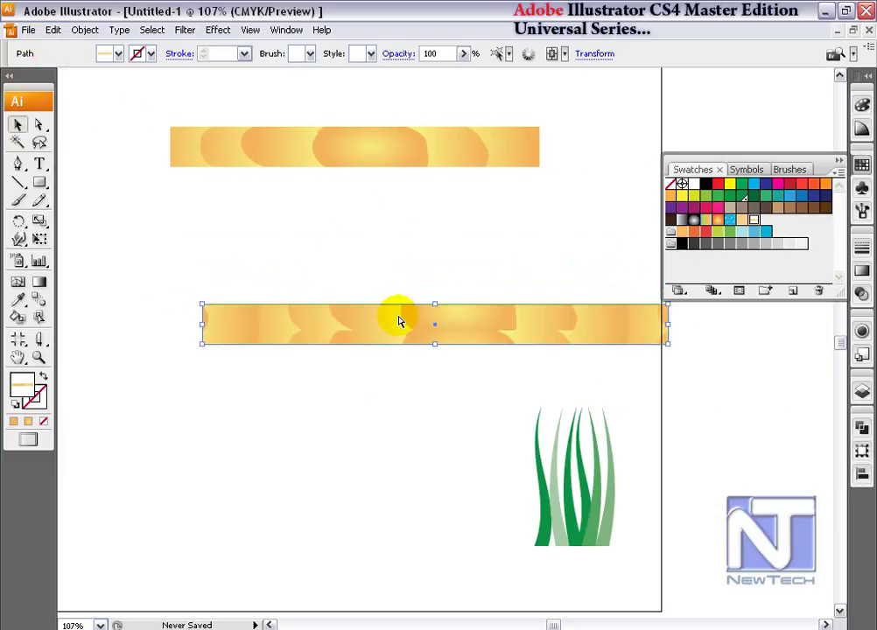
{"action": "key", "text": "ctrl+z"}
{"action": "key", "text": "ctrl+z"}
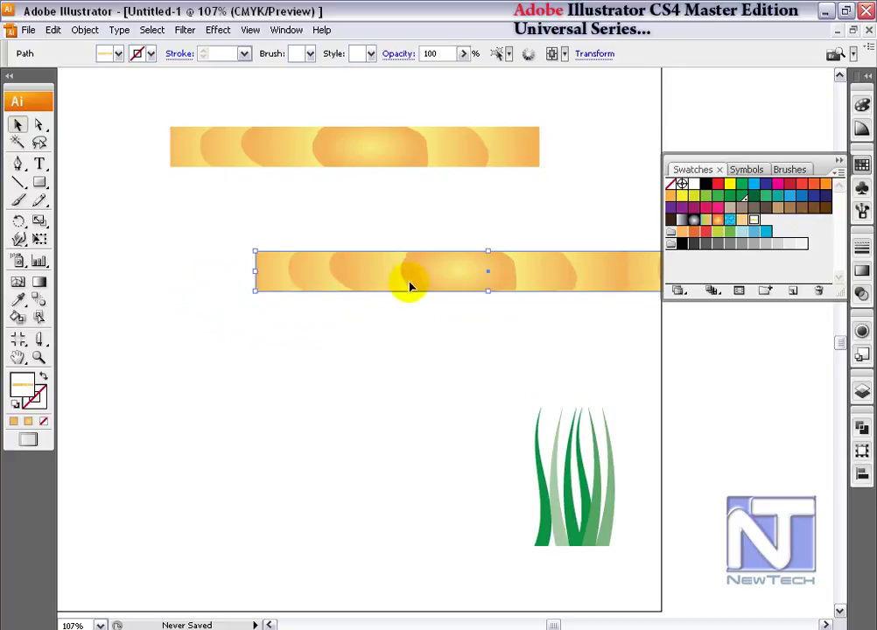
- Enable Transform Pattern Tiles in the General preferences
{"action": "left_click_drag", "start_coordinate": [533, 306], "coordinate": [414, 309]}
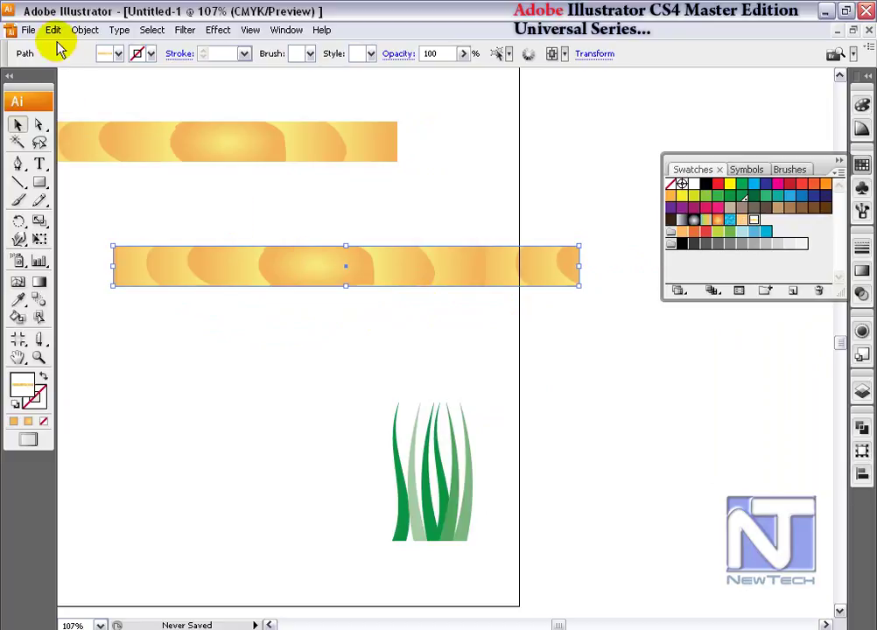
{"action": "left_click", "coordinate": [53, 29]}
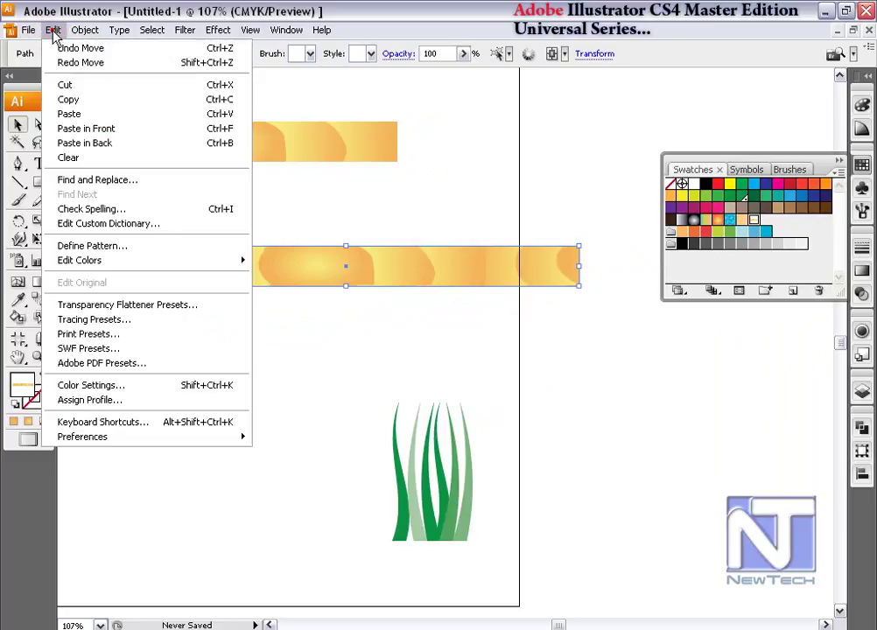
{"action": "mouse_move", "coordinate": [139, 442]}
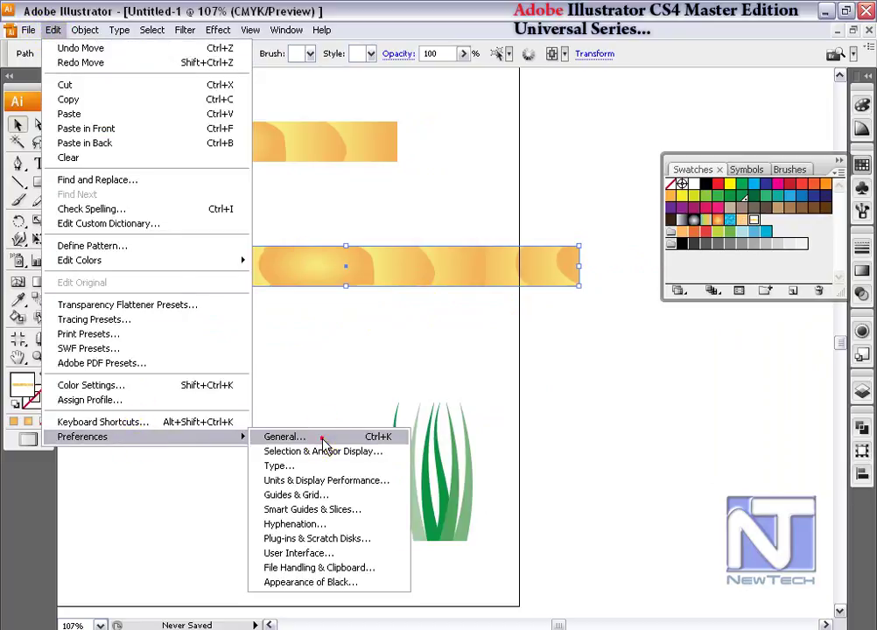
{"action": "left_click", "coordinate": [319, 437]}
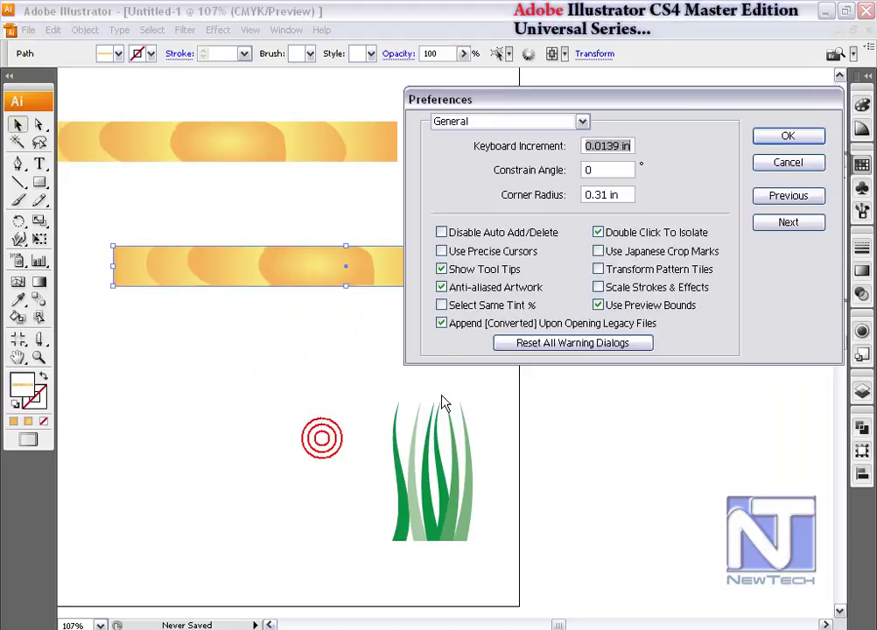
{"action": "left_click", "coordinate": [599, 270]}
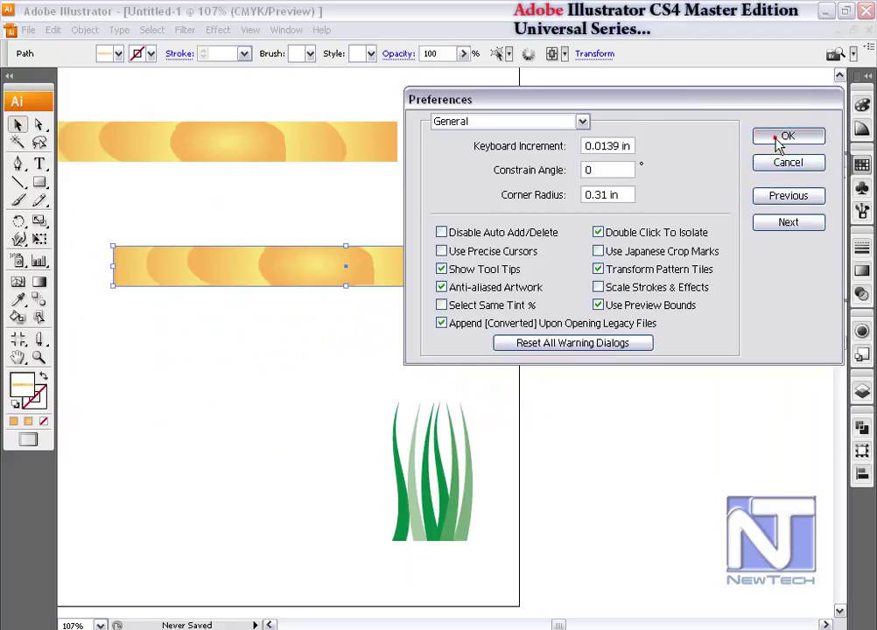
{"action": "left_click", "coordinate": [782, 140]}
- Try enlarging the Wood-filled strip, undo the scaling, and delete the strip
{"action": "left_click_drag", "start_coordinate": [577, 286], "coordinate": [648, 348]}
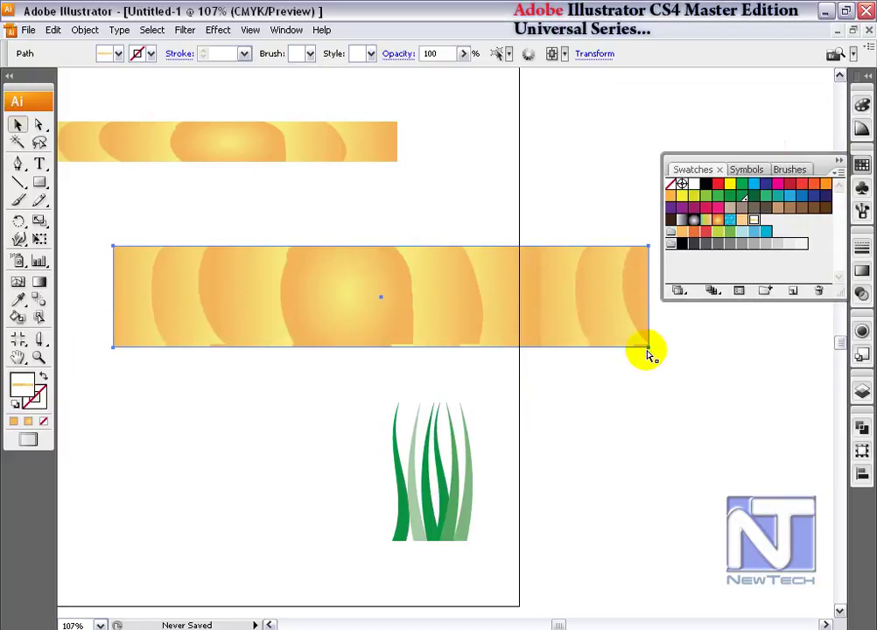
{"action": "key", "text": "ctrl+z"}
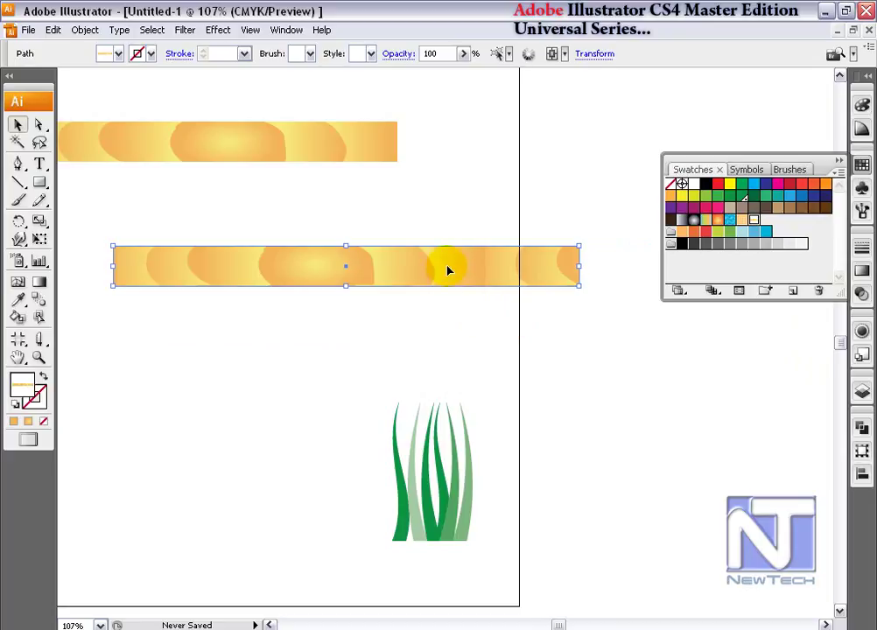
{"action": "key", "text": "Delete"}
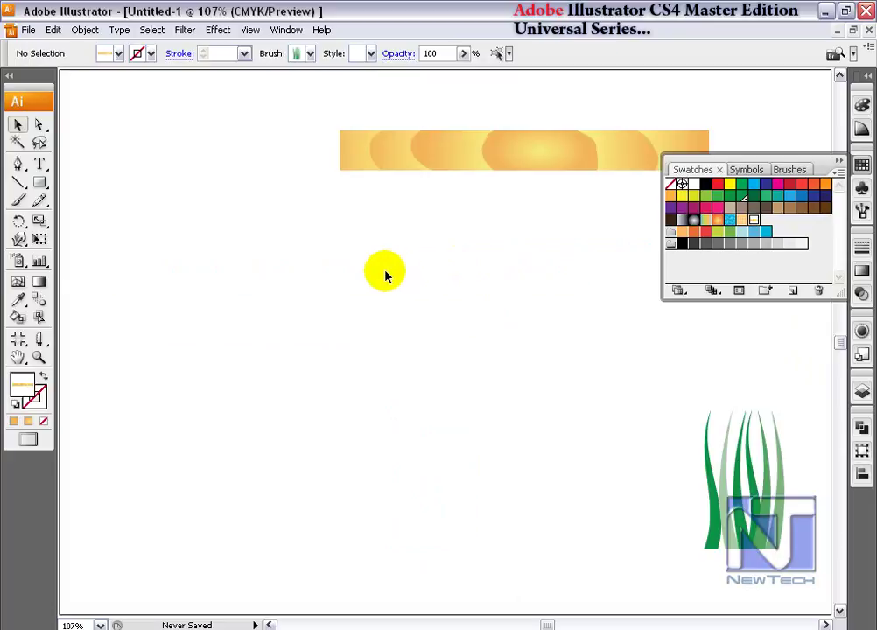
- Draw a small circle below the bar with the Ellipse tool and give it the default white fill and black stroke
{"action": "left_click_drag", "start_coordinate": [39, 182], "coordinate": [93, 227]}
{"action": "left_click_drag", "start_coordinate": [282, 360], "coordinate": [324, 400]}
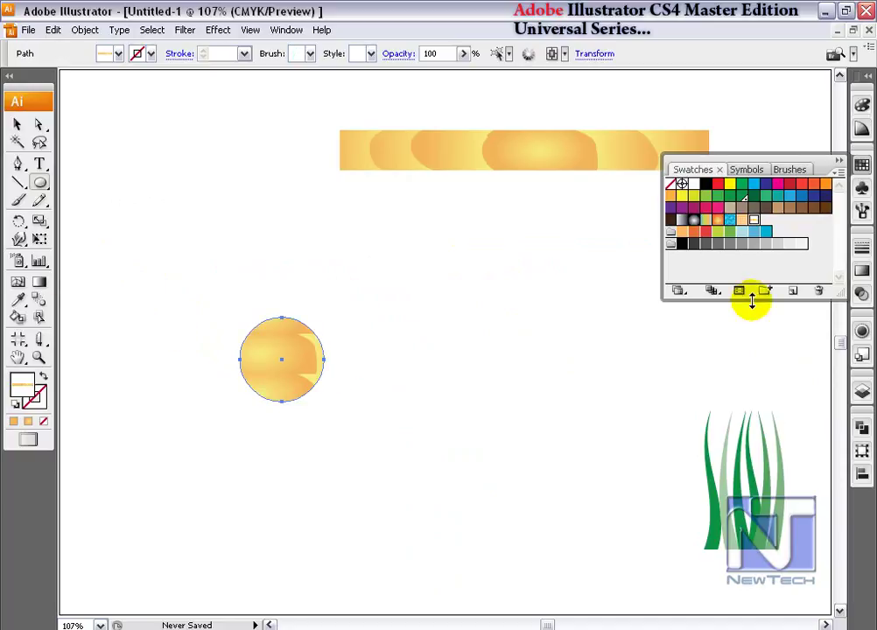
{"action": "left_click", "coordinate": [13, 405]}
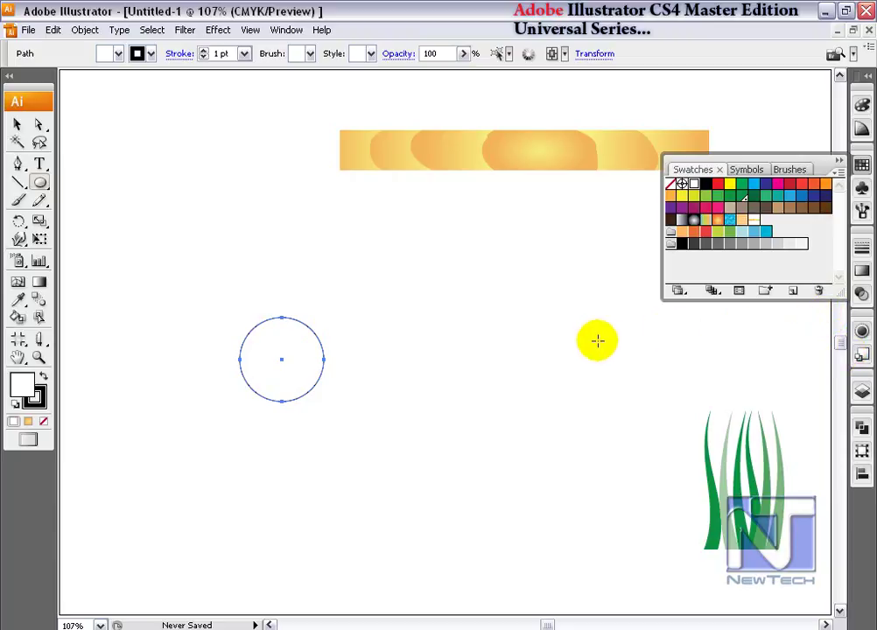
- Fill the circle with the white-to-black radial gradient swatch and change the gradient type to Linear
{"action": "left_click", "coordinate": [863, 272]}
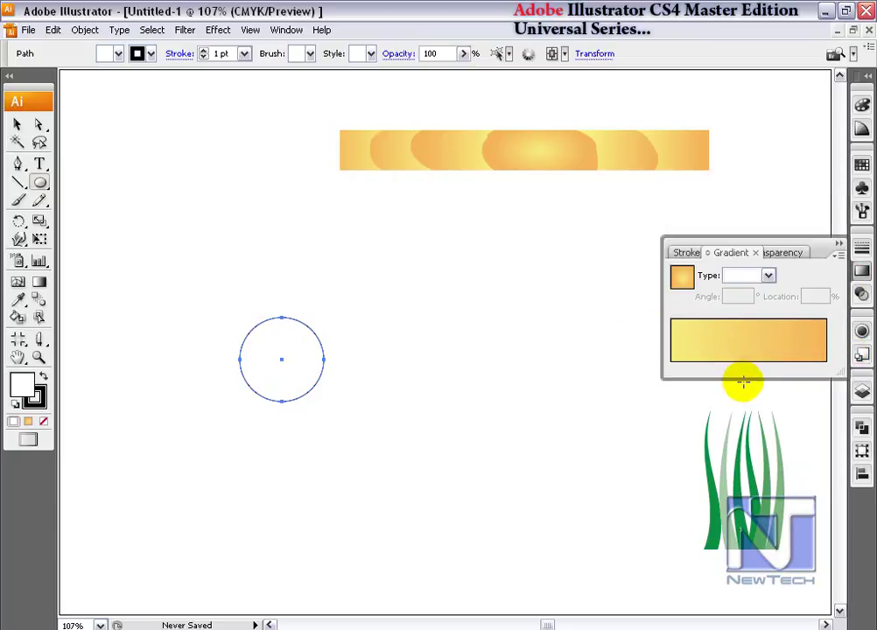
{"action": "left_click_drag", "start_coordinate": [743, 378], "coordinate": [744, 309]}
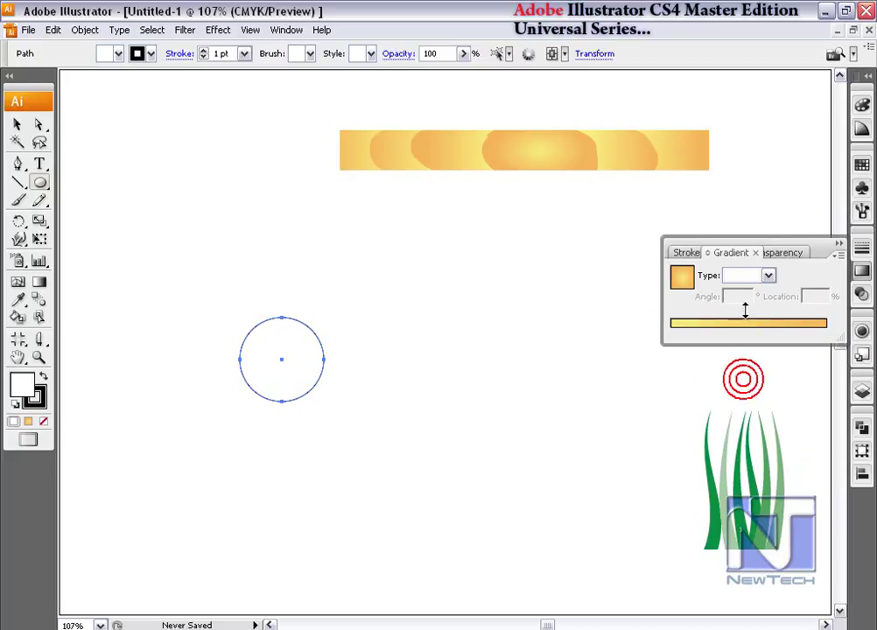
{"action": "left_click", "coordinate": [862, 166]}
{"action": "left_click", "coordinate": [694, 220]}
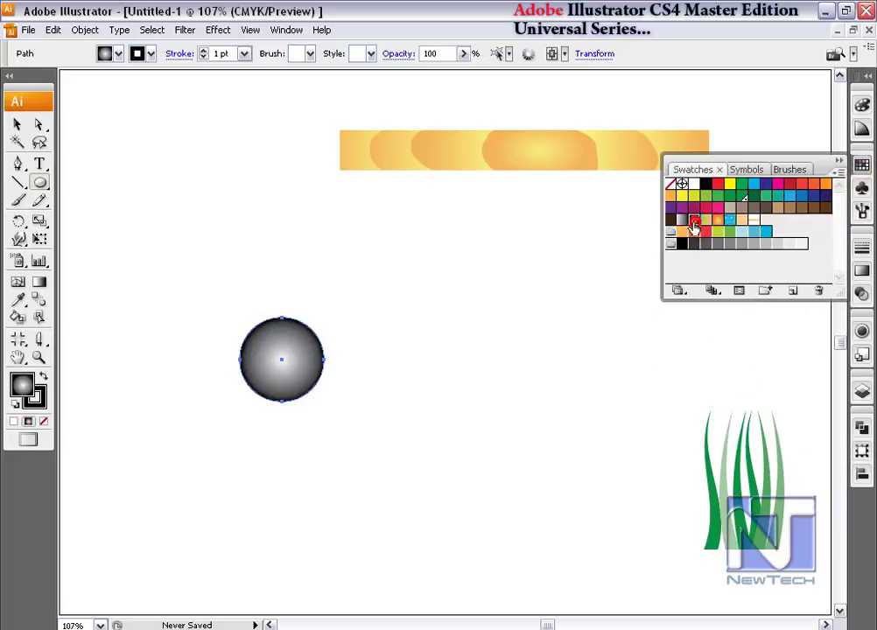
{"action": "left_click", "coordinate": [863, 273]}
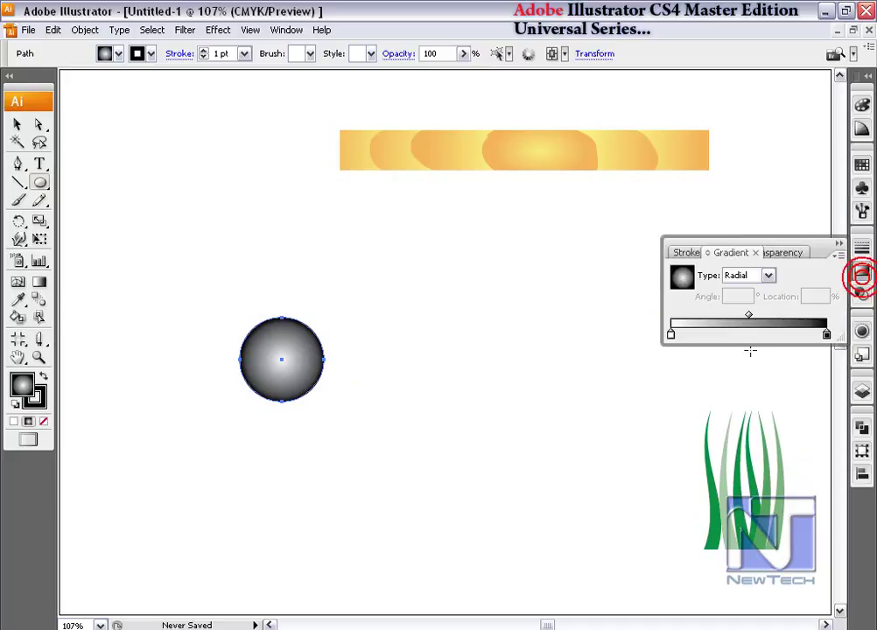
{"action": "left_click", "coordinate": [738, 277]}
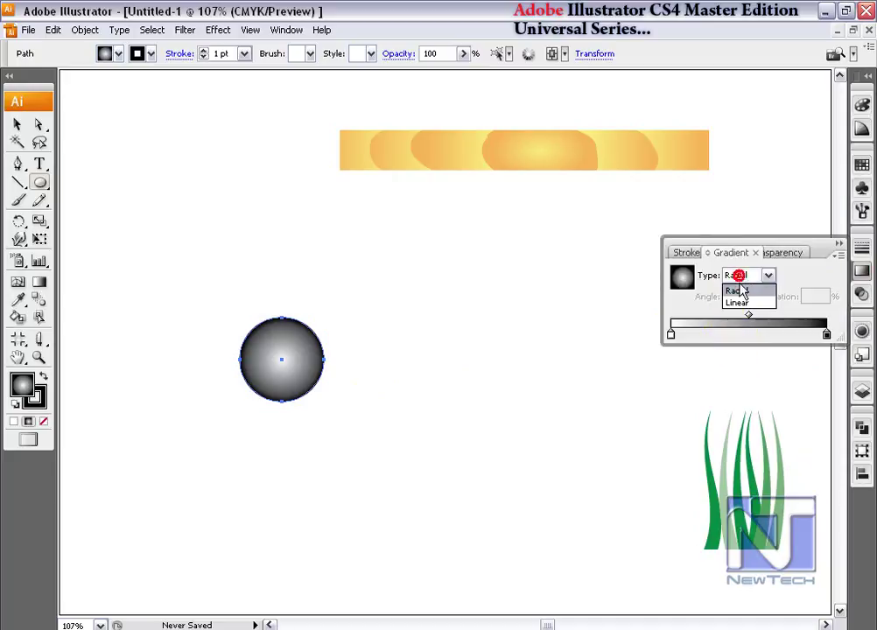
{"action": "left_click", "coordinate": [739, 303]}
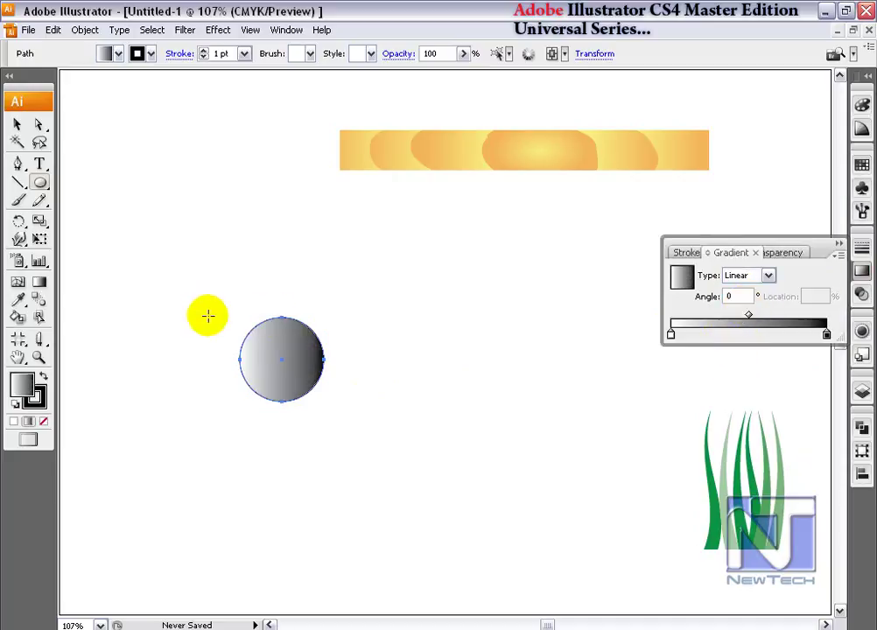
- Redirect the circle's linear gradient with the Gradient tool to run straight down at an angle of -90°
{"action": "left_click_drag", "start_coordinate": [281, 314], "coordinate": [283, 393]}
{"action": "left_click", "coordinate": [42, 280]}
{"action": "left_click_drag", "start_coordinate": [283, 315], "coordinate": [283, 405]}
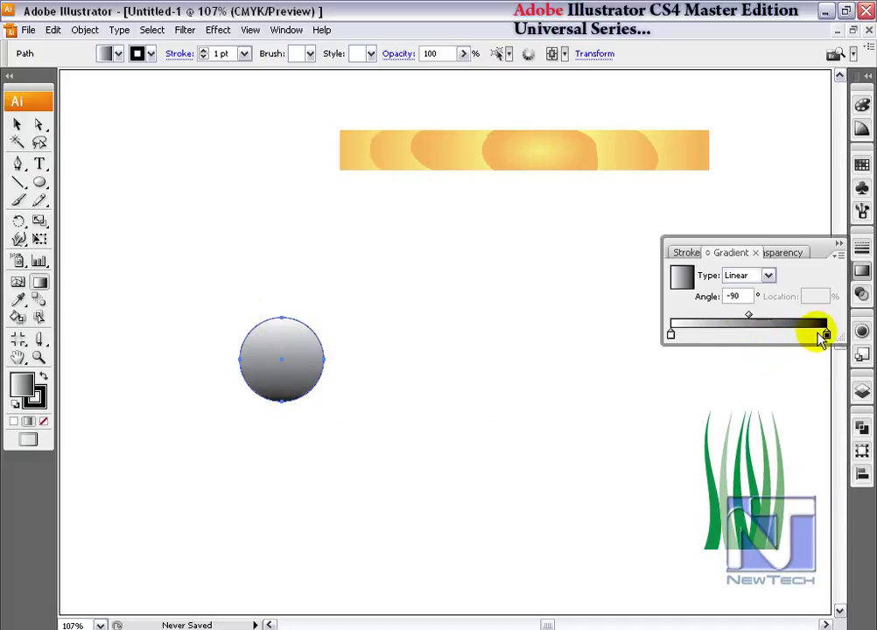
- Rework the circle's gradient with light grey end stops and two dark grey stops near the middle, the second at 51.65%
{"action": "left_click_drag", "start_coordinate": [827, 338], "coordinate": [794, 340]}
{"action": "left_click", "coordinate": [698, 336]}
{"action": "mouse_move", "coordinate": [673, 335]}
{"action": "left_mouse_down"}
{"action": "mouse_move", "coordinate": [675, 350]}
{"action": "mouse_move", "coordinate": [670, 336]}
{"action": "left_mouse_up"}
{"action": "left_click_drag", "start_coordinate": [733, 336], "coordinate": [751, 340]}
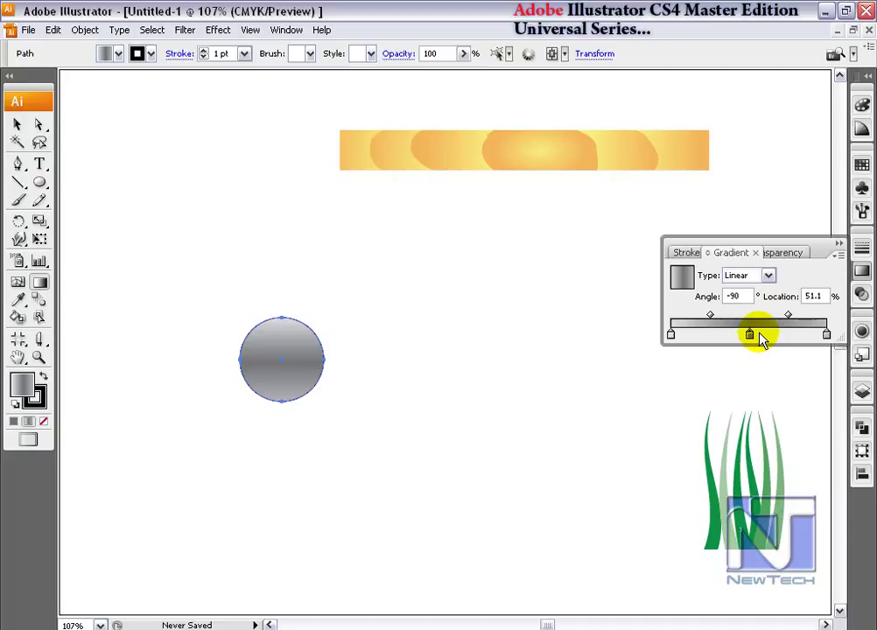
{"action": "left_click_drag", "start_coordinate": [759, 336], "coordinate": [732, 316]}
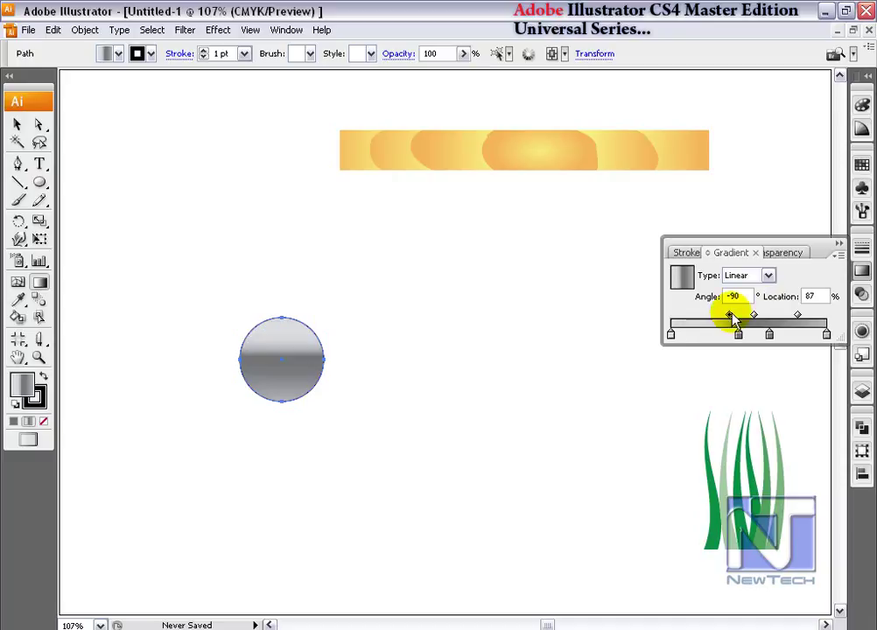
{"action": "left_click_drag", "start_coordinate": [798, 315], "coordinate": [750, 339]}
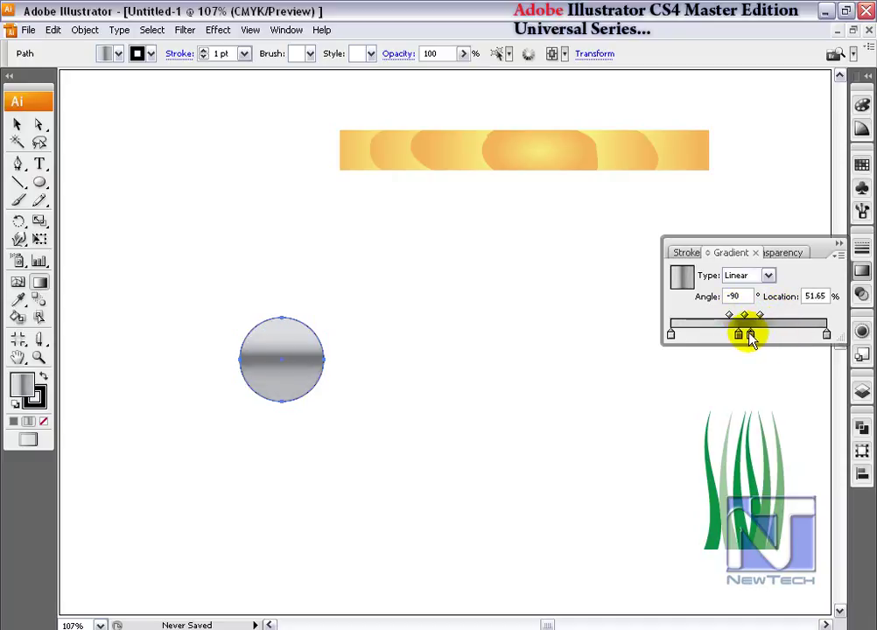
- Move the circle's end gradient stop to 89.56% and add a light grey stop at 47.25% between the two dark ones
{"action": "left_click_drag", "start_coordinate": [826, 337], "coordinate": [811, 338]}
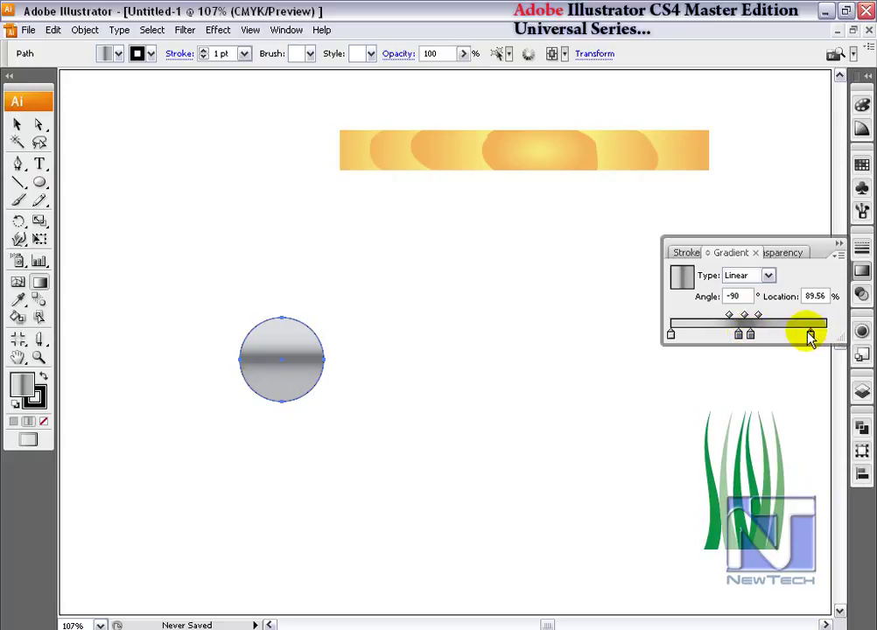
{"action": "mouse_move", "coordinate": [759, 317]}
{"action": "left_mouse_down"}
{"action": "mouse_move", "coordinate": [774, 322]}
{"action": "mouse_move", "coordinate": [726, 316]}
{"action": "mouse_move", "coordinate": [768, 314]}
{"action": "mouse_move", "coordinate": [760, 317]}
{"action": "left_mouse_up"}
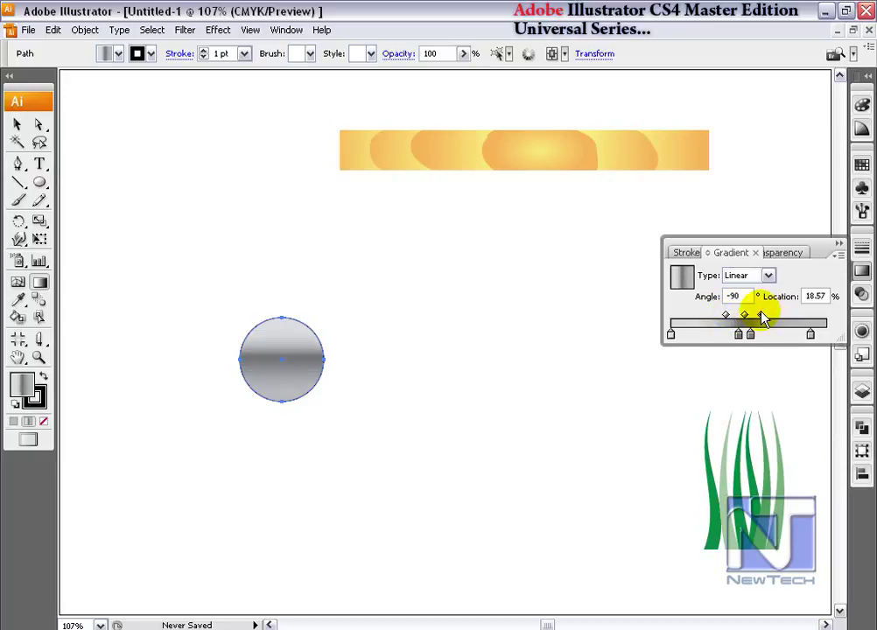
{"action": "left_click", "coordinate": [746, 338]}
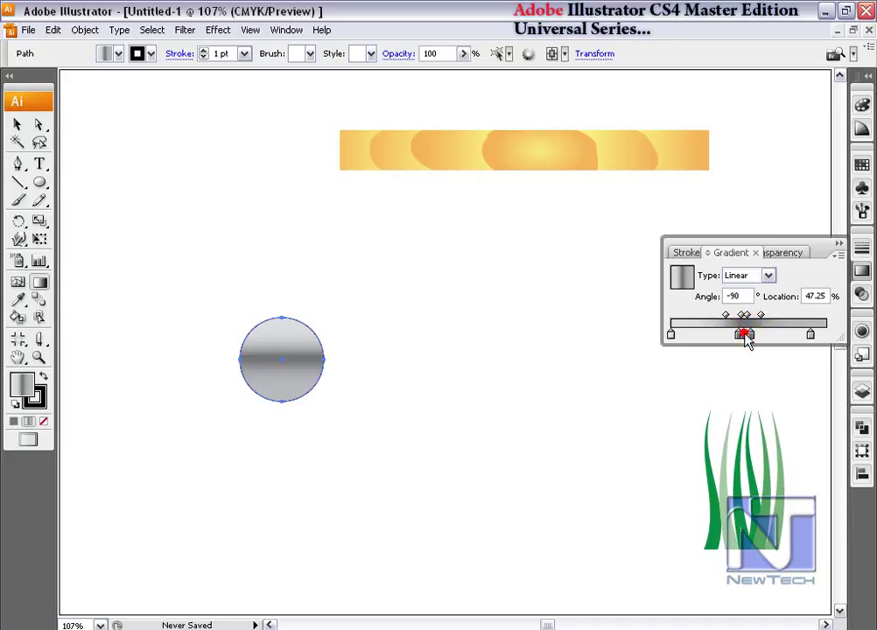
{"action": "left_click", "coordinate": [861, 165]}
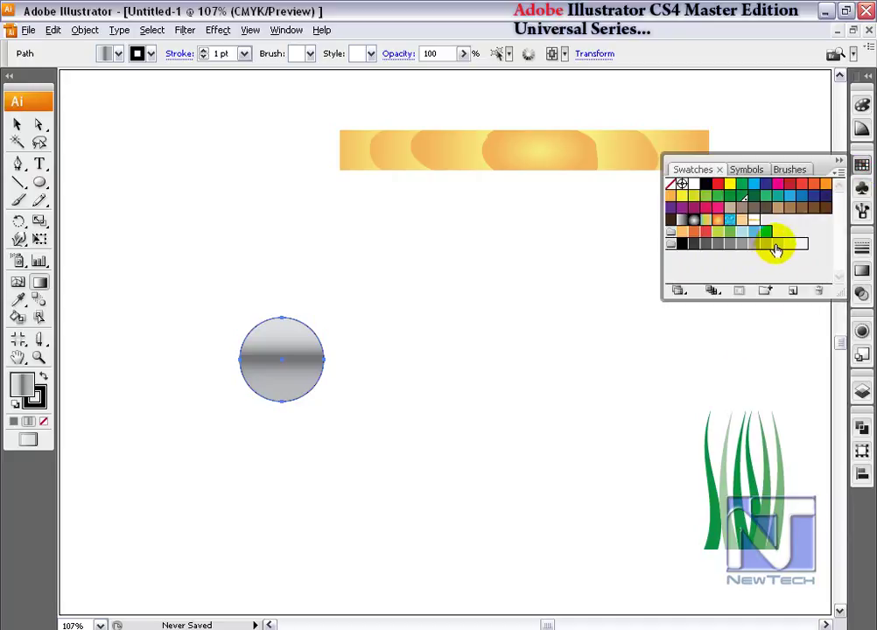
{"action": "left_click", "coordinate": [777, 245]}
- Scale the metallic circle down to about half its size around its centre, then deselect it
{"action": "left_click", "coordinate": [18, 125]}
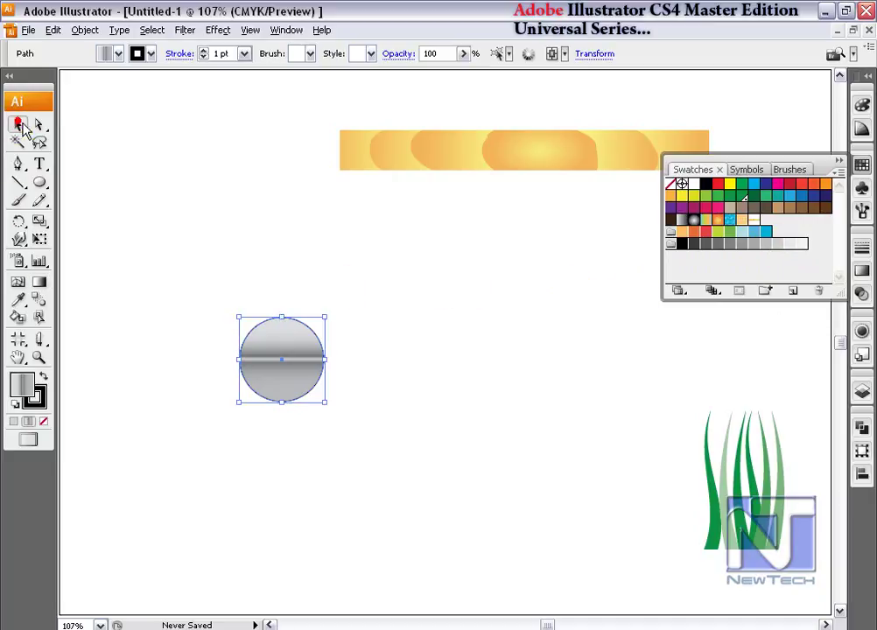
{"action": "left_click", "coordinate": [186, 215]}
{"action": "left_click", "coordinate": [280, 338]}
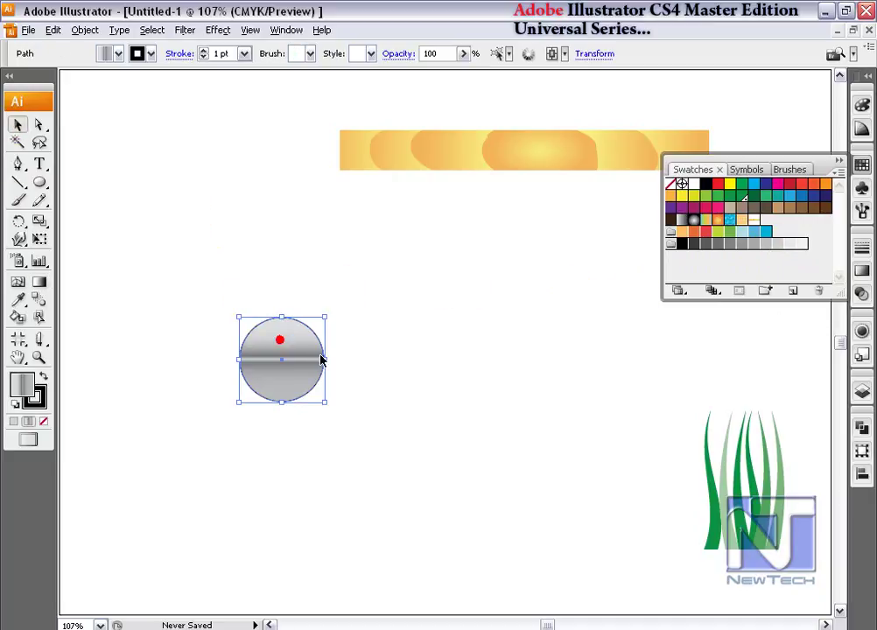
{"action": "left_click_drag", "start_coordinate": [323, 401], "coordinate": [301, 379]}
{"action": "left_click", "coordinate": [357, 388]}
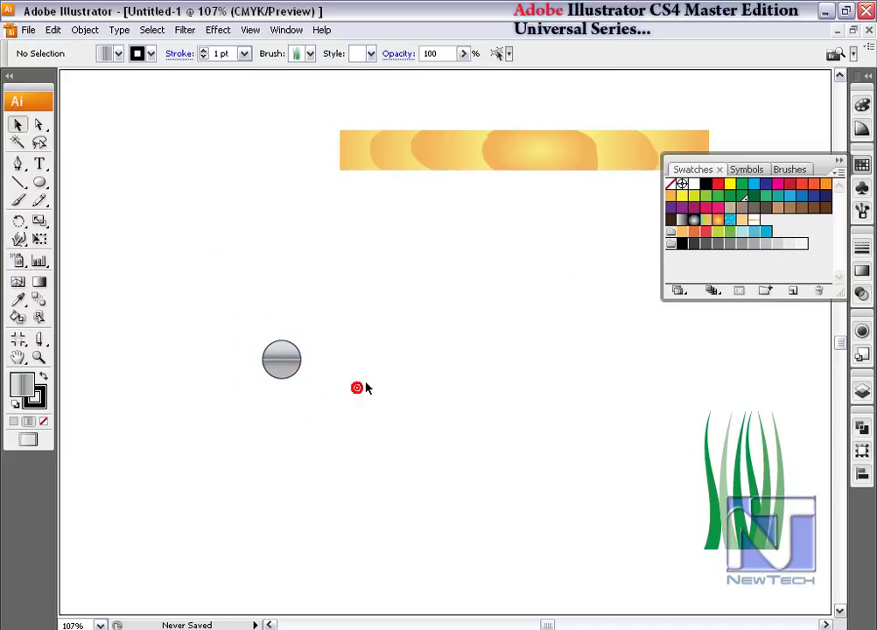
- Give the circle an Outer Glow effect with the preview on and the blend mode set to Normal
{"action": "left_click", "coordinate": [296, 360]}
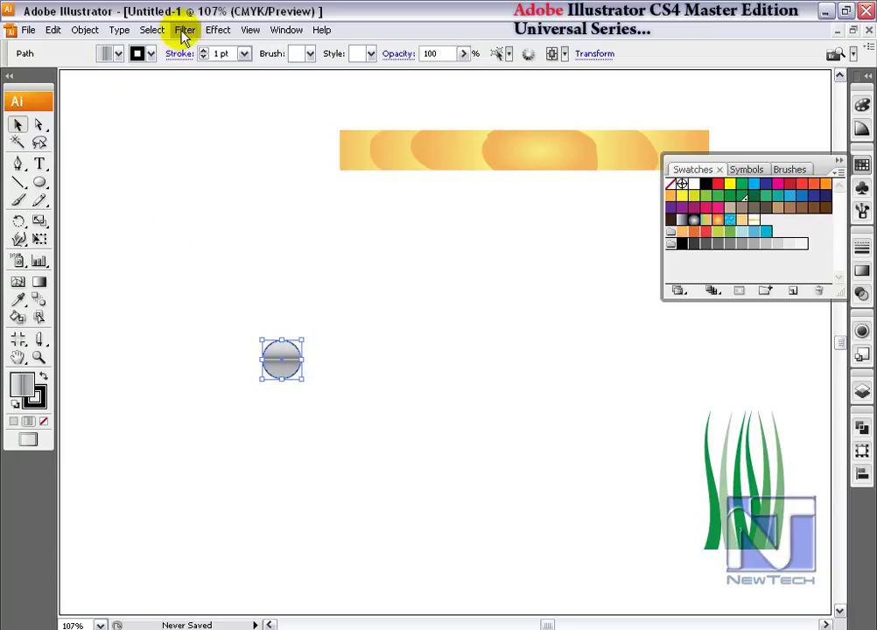
{"action": "left_click", "coordinate": [219, 30]}
{"action": "left_click", "coordinate": [285, 210]}
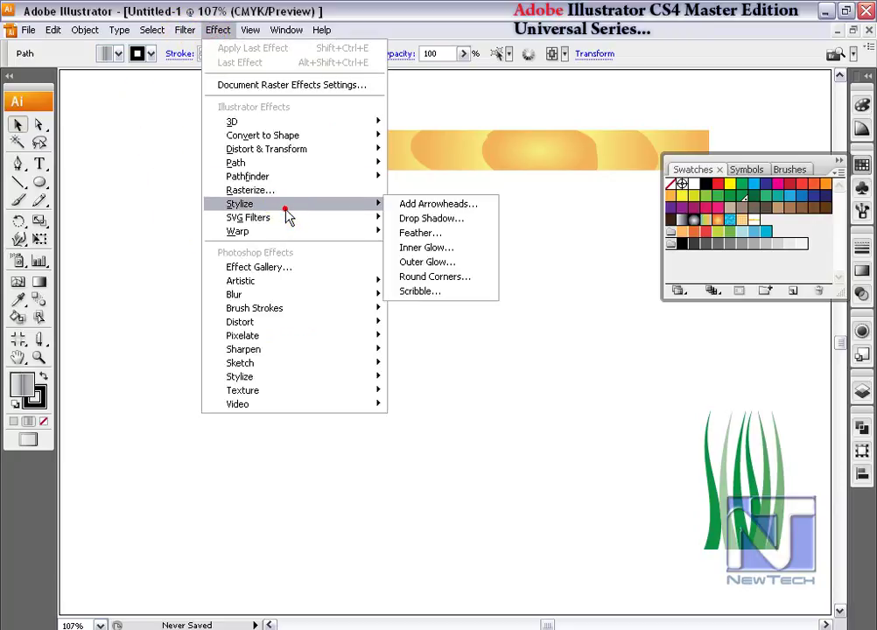
{"action": "left_click", "coordinate": [424, 263]}
{"action": "left_click", "coordinate": [511, 349]}
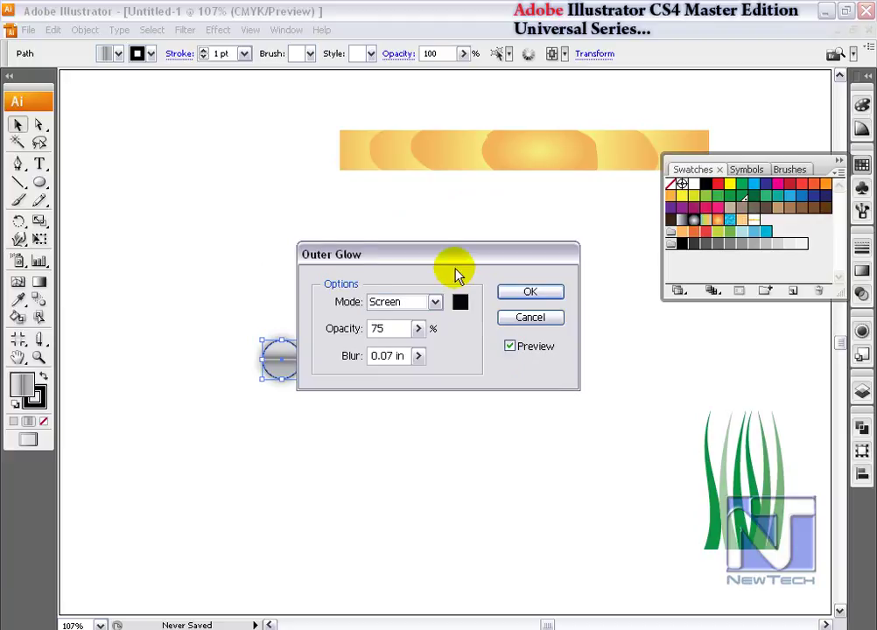
{"action": "left_click_drag", "start_coordinate": [394, 254], "coordinate": [459, 194]}
{"action": "left_click", "coordinate": [481, 245]}
{"action": "left_click", "coordinate": [475, 264]}
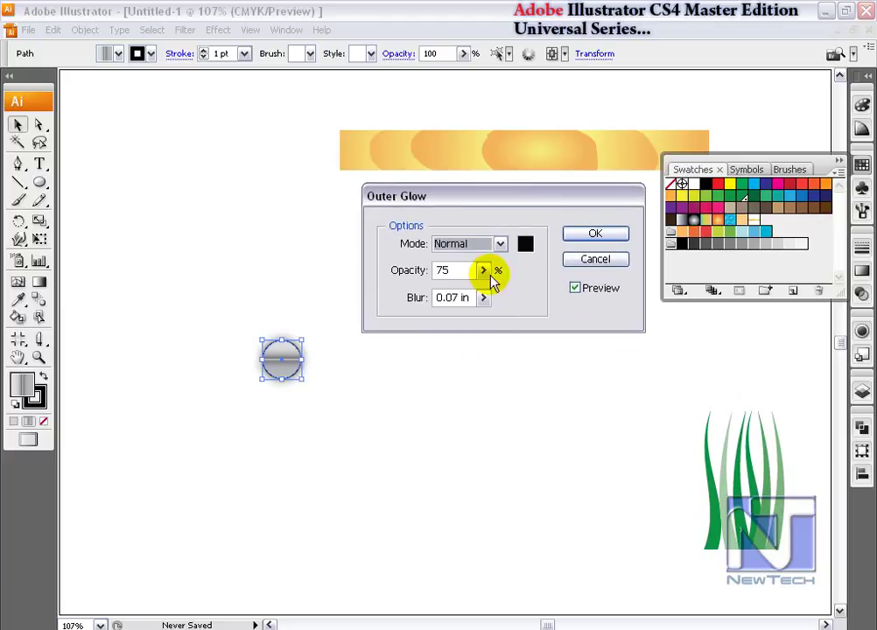
- Set the black outer glow to 100% opacity with a 0.03 in blur and apply it
{"action": "left_click", "coordinate": [483, 270]}
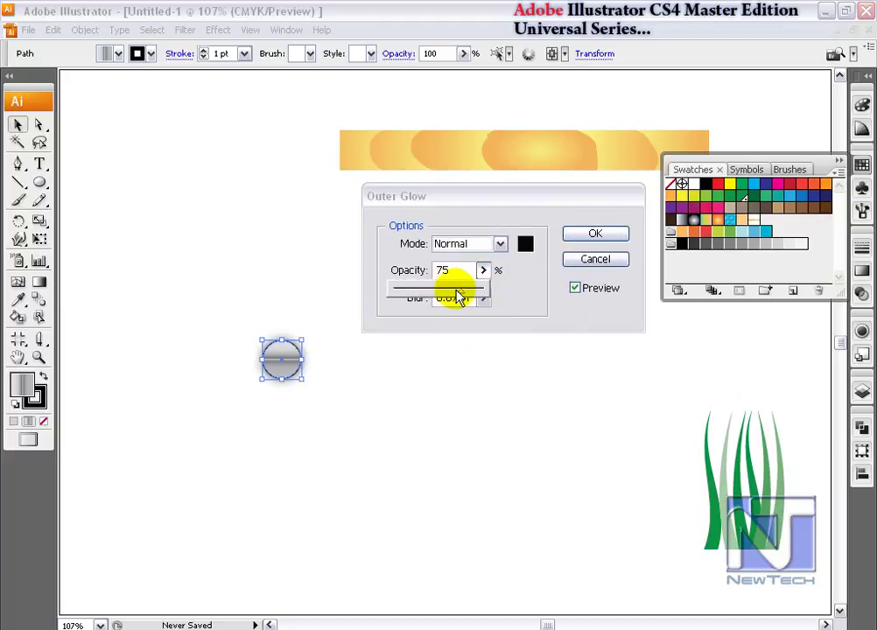
{"action": "left_click", "coordinate": [493, 293]}
{"action": "left_click", "coordinate": [479, 298]}
{"action": "left_click_drag", "start_coordinate": [398, 318], "coordinate": [395, 319]}
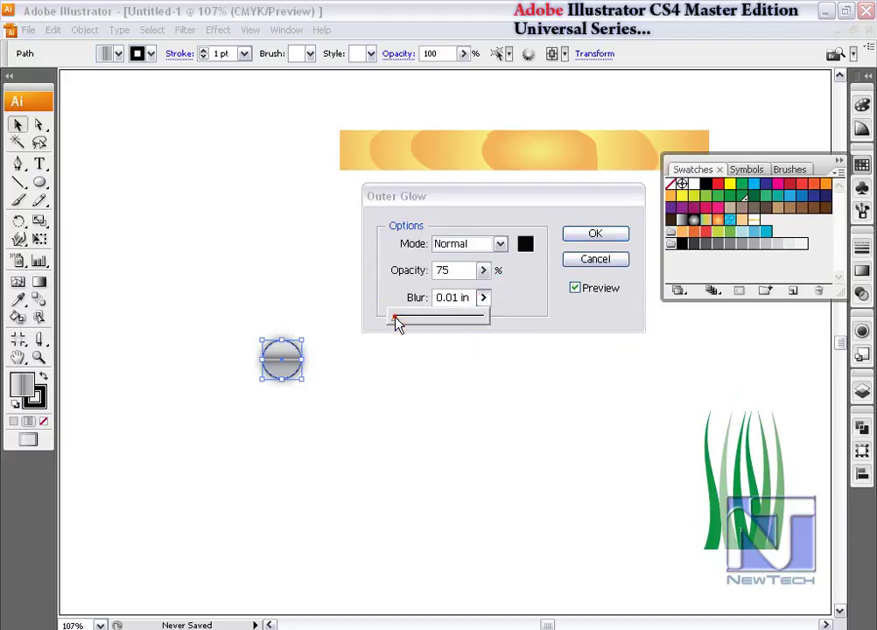
{"action": "left_click", "coordinate": [452, 299]}
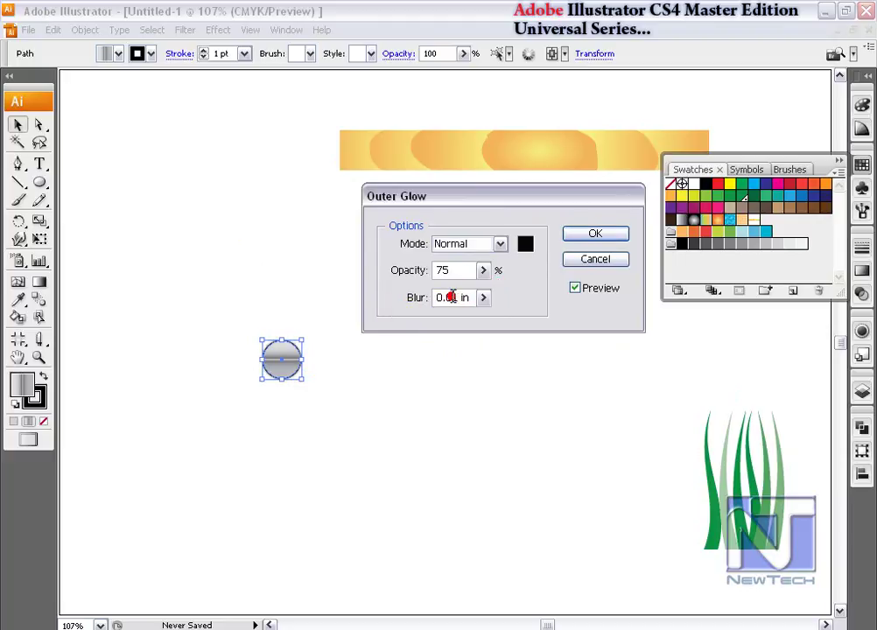
{"action": "key", "text": "BackSpace"}
{"action": "type", "text": "3"}
{"action": "left_click", "coordinate": [492, 272]}
{"action": "left_click", "coordinate": [486, 273]}
{"action": "left_click_drag", "start_coordinate": [481, 298], "coordinate": [515, 289]}
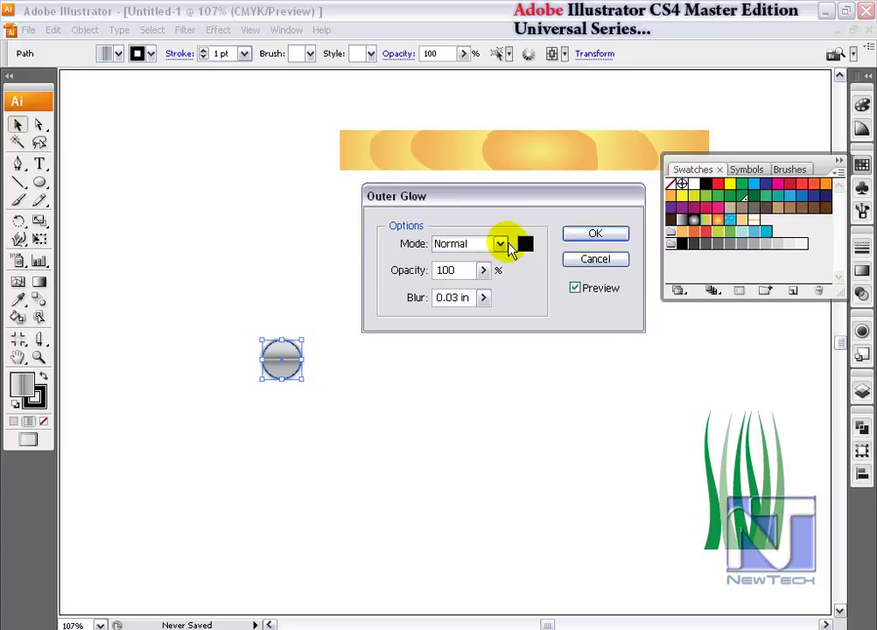
{"action": "left_click", "coordinate": [596, 233]}
- Scale the glowing circle down further to about two thirds of its size around its centre
{"action": "left_click", "coordinate": [271, 331]}
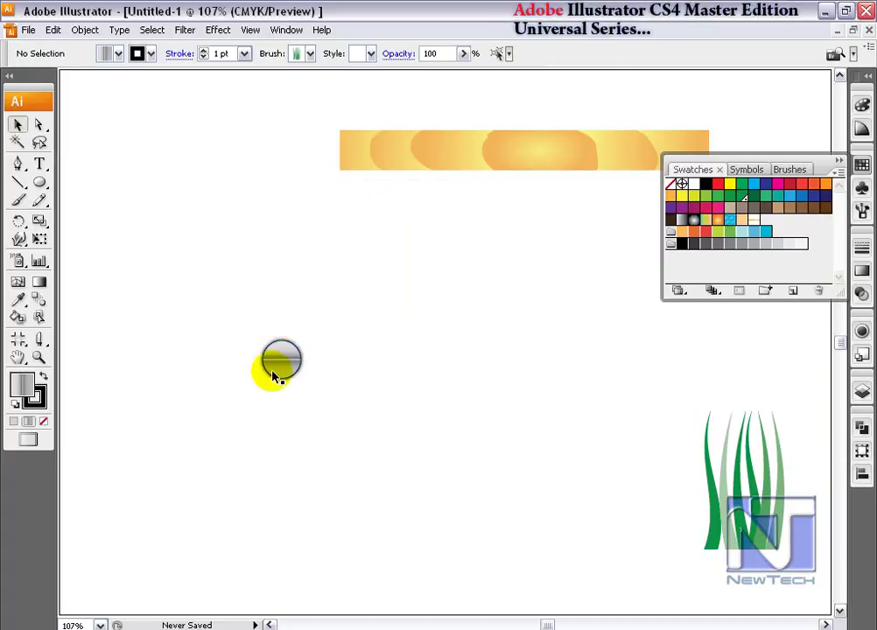
{"action": "left_click", "coordinate": [280, 365]}
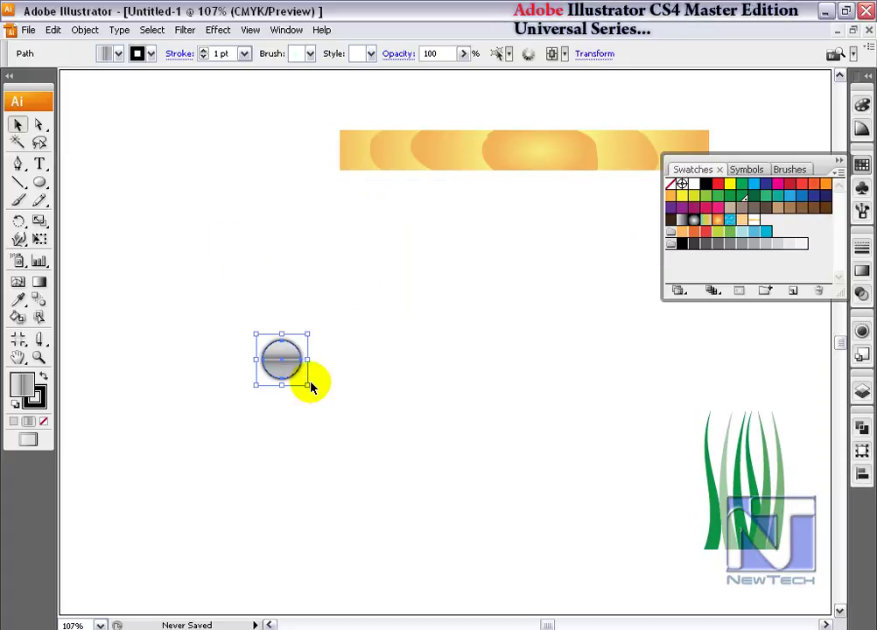
{"action": "left_click", "coordinate": [330, 386]}
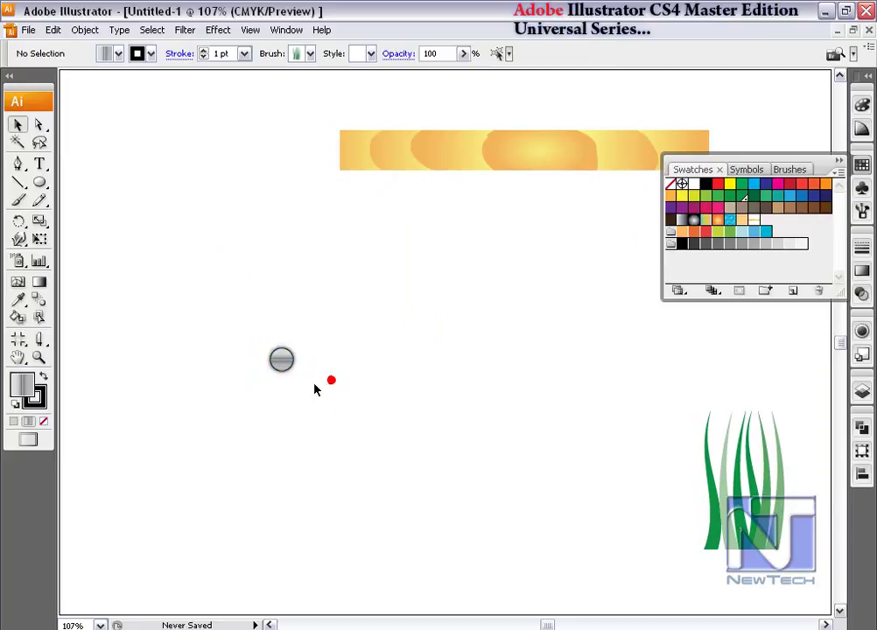
- Place the metallic circle as a screw on the wooden bar's left end and a copy on its right end, removing the spare
{"action": "left_click_drag", "start_coordinate": [282, 361], "coordinate": [500, 230]}
{"action": "left_click", "coordinate": [861, 165]}
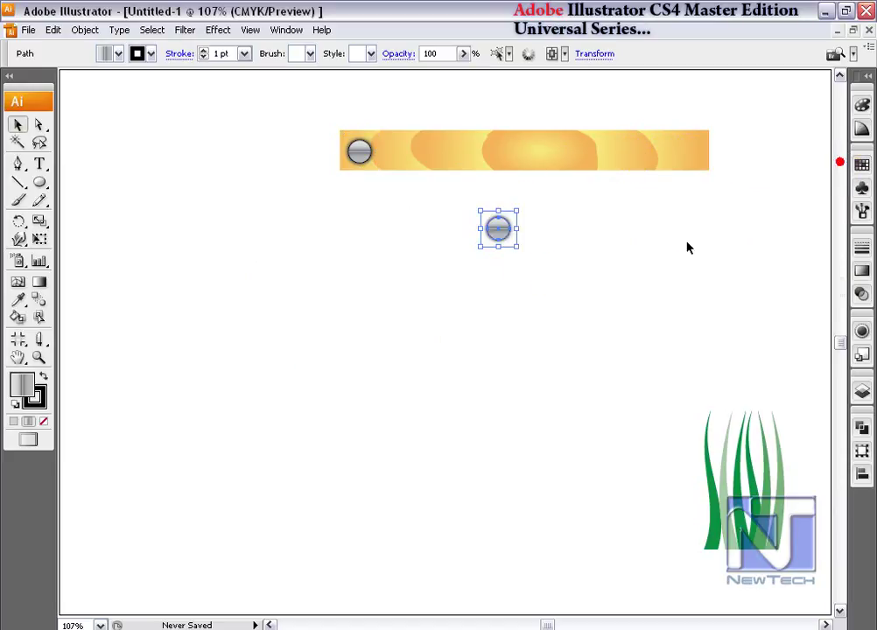
{"action": "key", "text": "Delete"}
{"action": "left_click", "coordinate": [361, 155]}
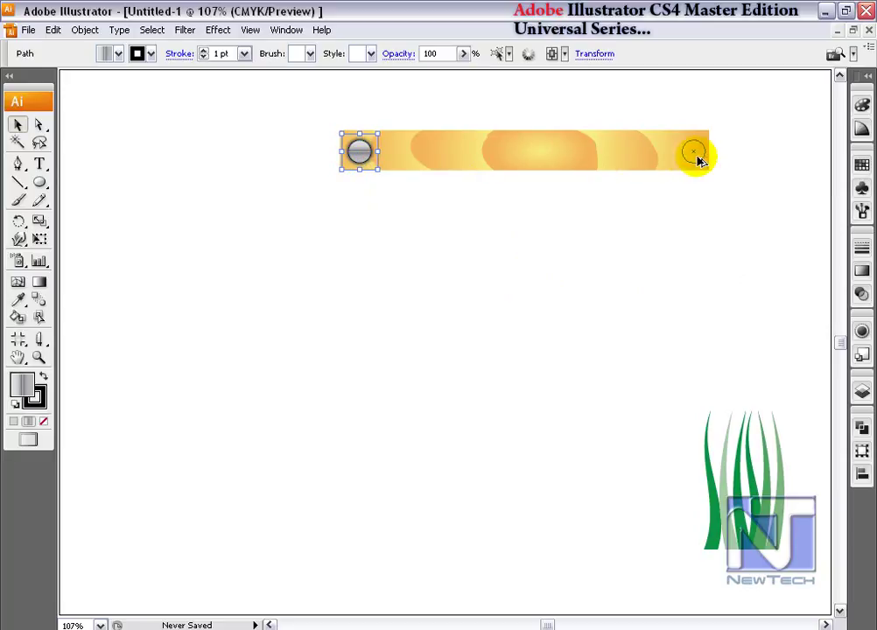
{"action": "left_click_drag", "start_coordinate": [694, 162], "coordinate": [691, 161]}
{"action": "left_click", "coordinate": [477, 216]}
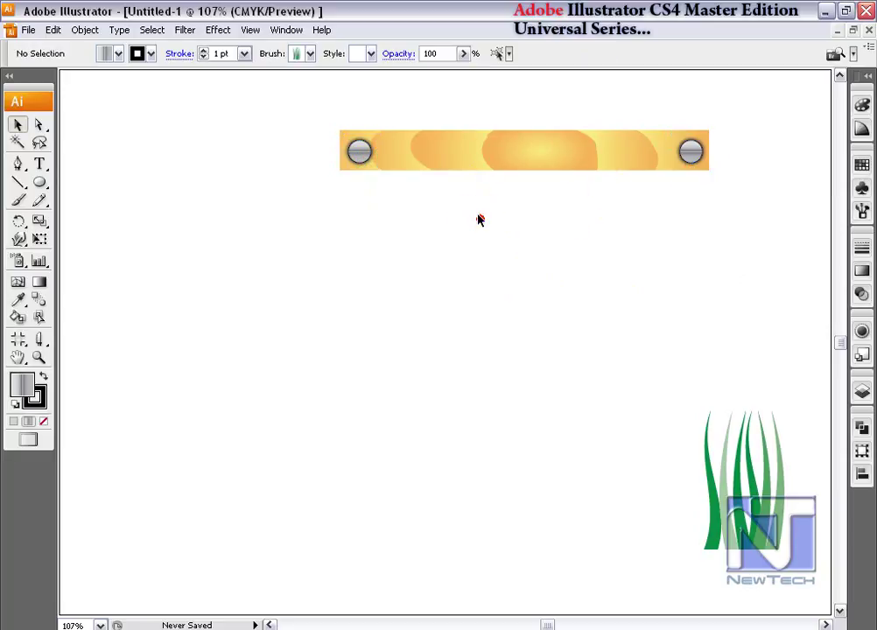
- Move the wooden bar together with both screws down and left to the middle of the artboard
{"action": "left_click_drag", "start_coordinate": [317, 112], "coordinate": [732, 186]}
{"action": "left_click_drag", "start_coordinate": [659, 155], "coordinate": [471, 325]}
{"action": "left_click", "coordinate": [485, 273]}
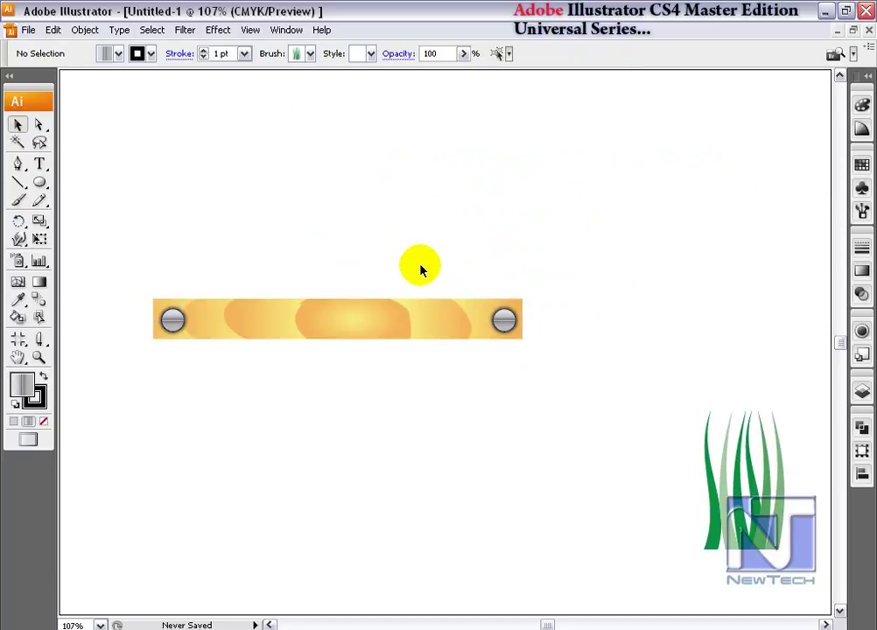
{"action": "left_click", "coordinate": [344, 333]}
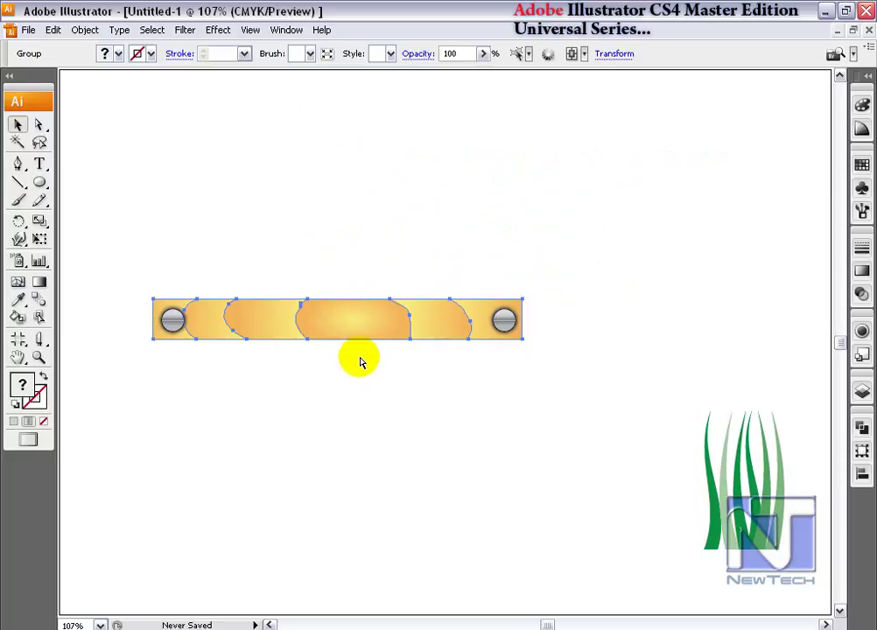
{"action": "left_click", "coordinate": [358, 395]}
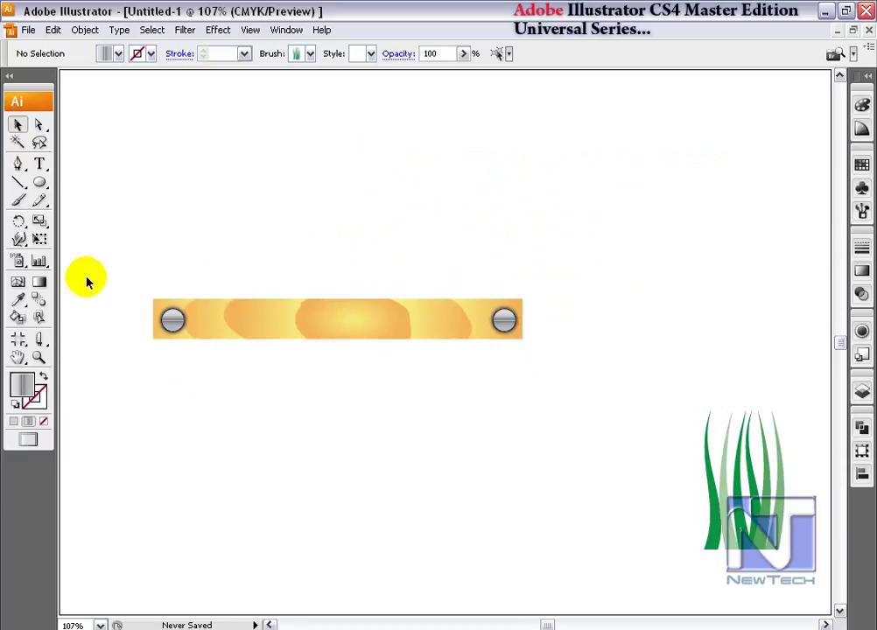
- Add a near-black (#020202) rectangle matching the wooden bar's size, placed behind it and slightly lower as a shadow
{"action": "left_click_drag", "start_coordinate": [41, 181], "coordinate": [74, 182]}
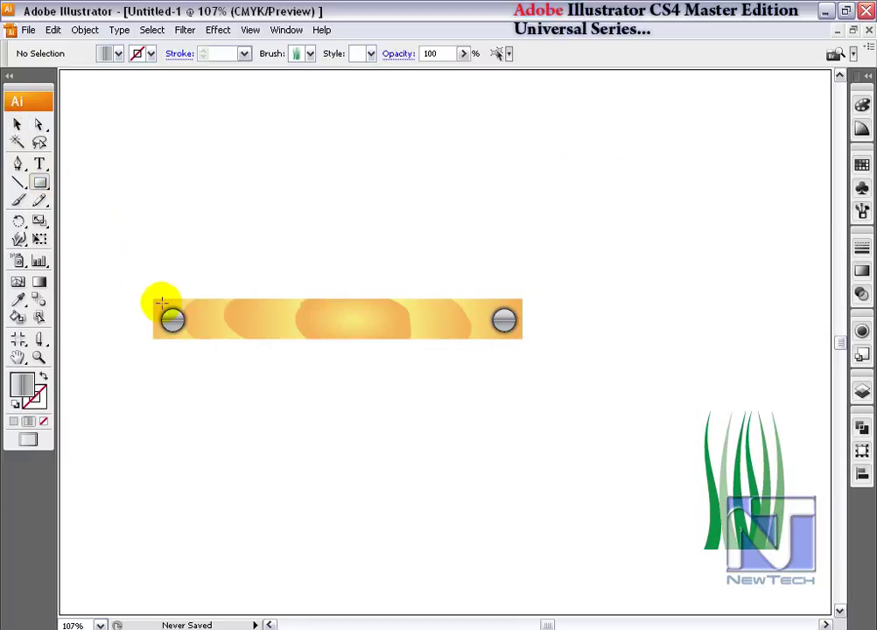
{"action": "left_click_drag", "start_coordinate": [152, 299], "coordinate": [523, 339]}
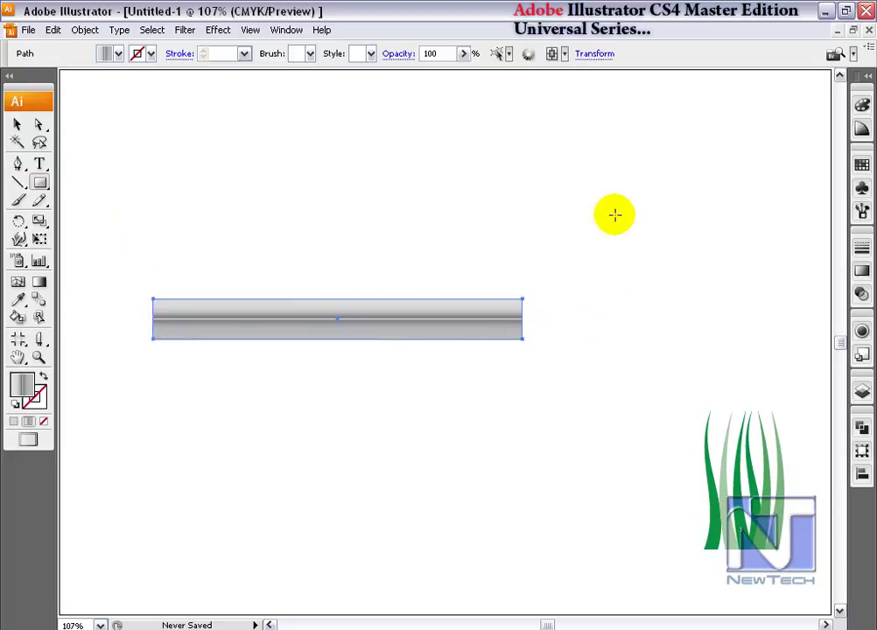
{"action": "double_click", "coordinate": [23, 387]}
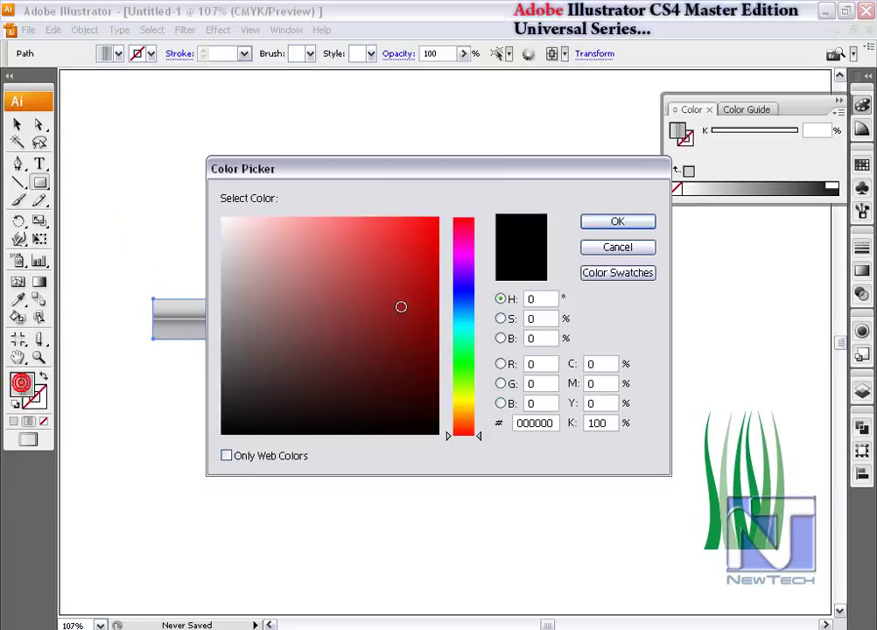
{"action": "left_click", "coordinate": [226, 425]}
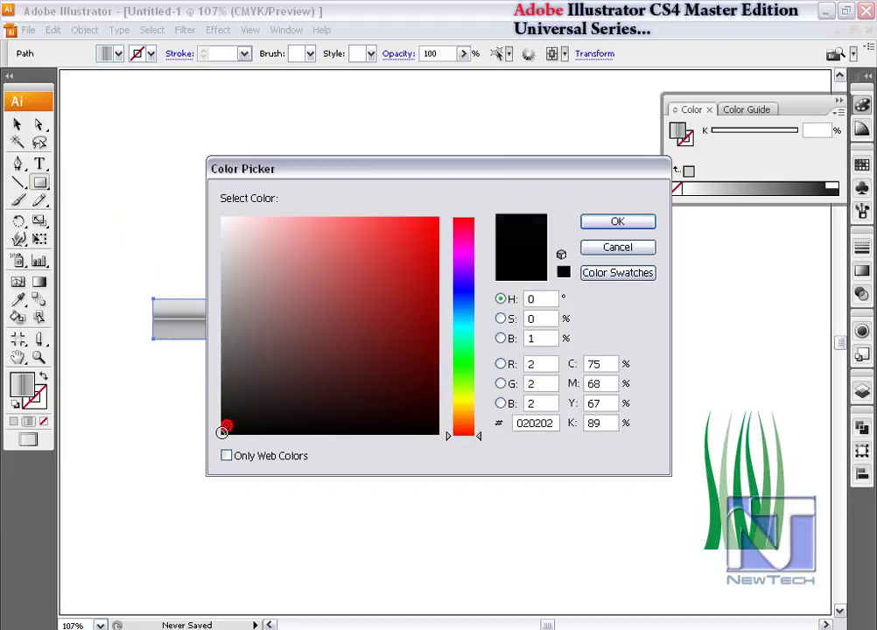
{"action": "left_click", "coordinate": [615, 224]}
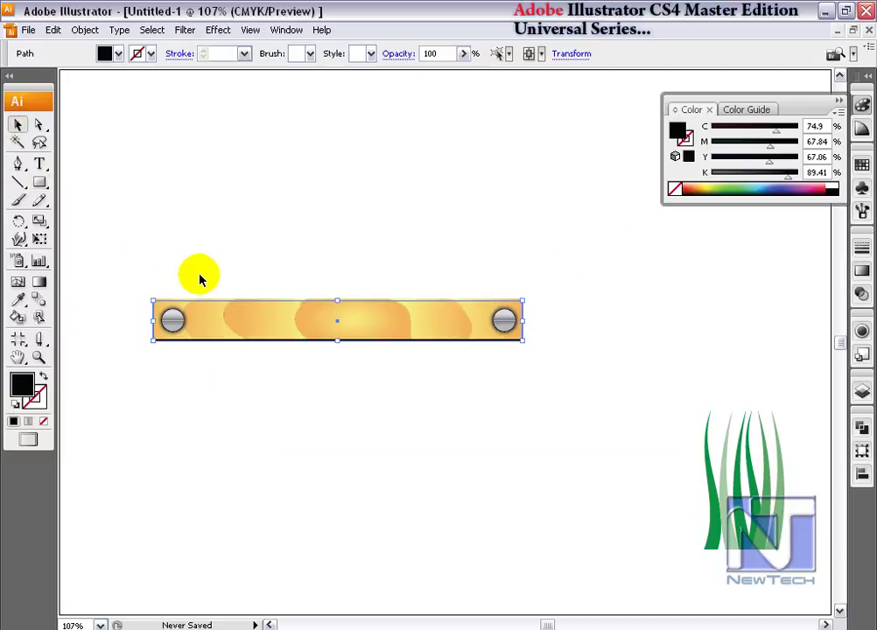
- Move both screws above the bar and group the wooden bar with its black shadow rectangle
{"action": "left_click_drag", "start_coordinate": [178, 322], "coordinate": [173, 268]}
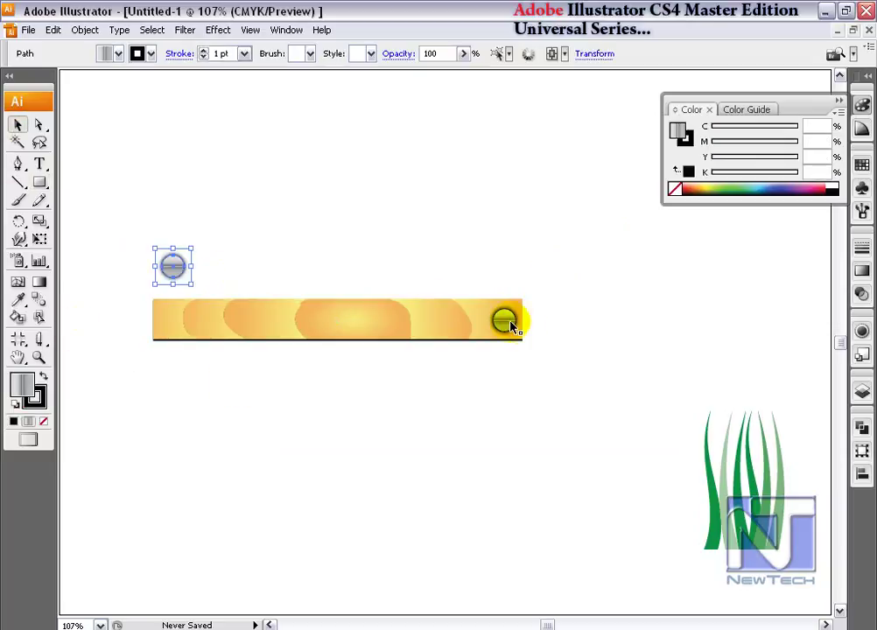
{"action": "left_click_drag", "start_coordinate": [508, 323], "coordinate": [507, 271]}
{"action": "left_click_drag", "start_coordinate": [144, 301], "coordinate": [563, 362]}
{"action": "key", "text": "ctrl+g"}
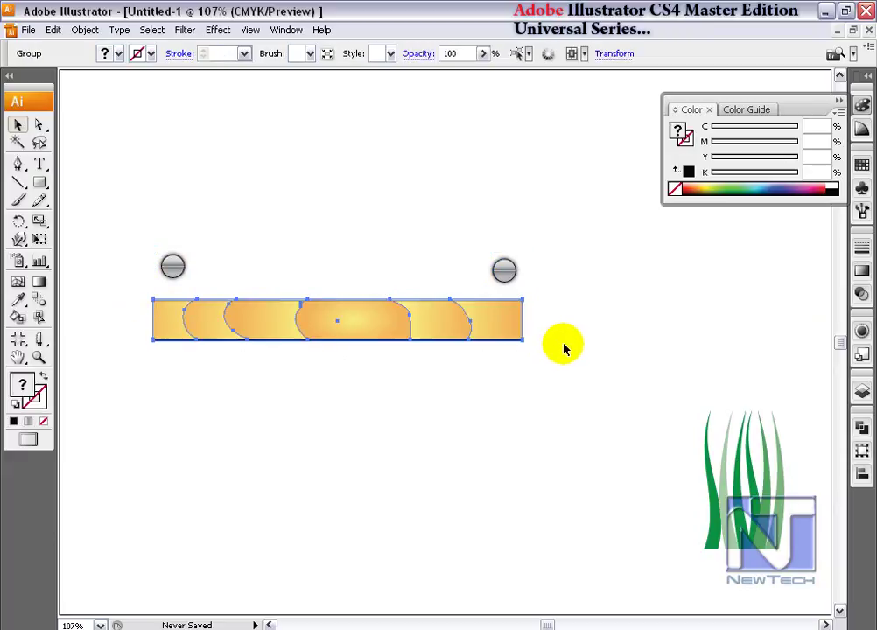
{"action": "left_click", "coordinate": [571, 366]}
- Move both screws back onto the two ends of the grouped wooden bar
{"action": "left_click_drag", "start_coordinate": [504, 271], "coordinate": [504, 321]}
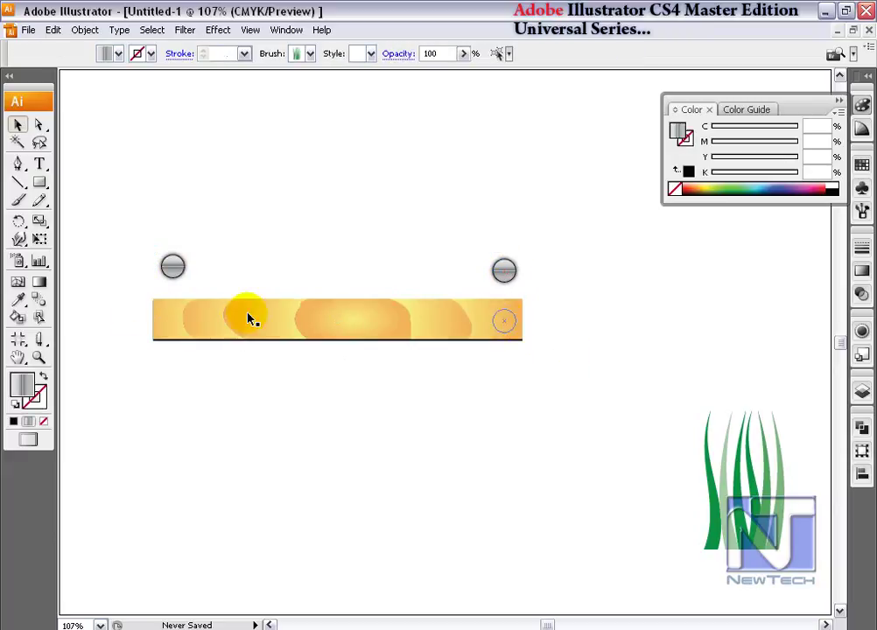
{"action": "left_click_drag", "start_coordinate": [172, 318], "coordinate": [169, 317]}
{"action": "left_click", "coordinate": [298, 391]}
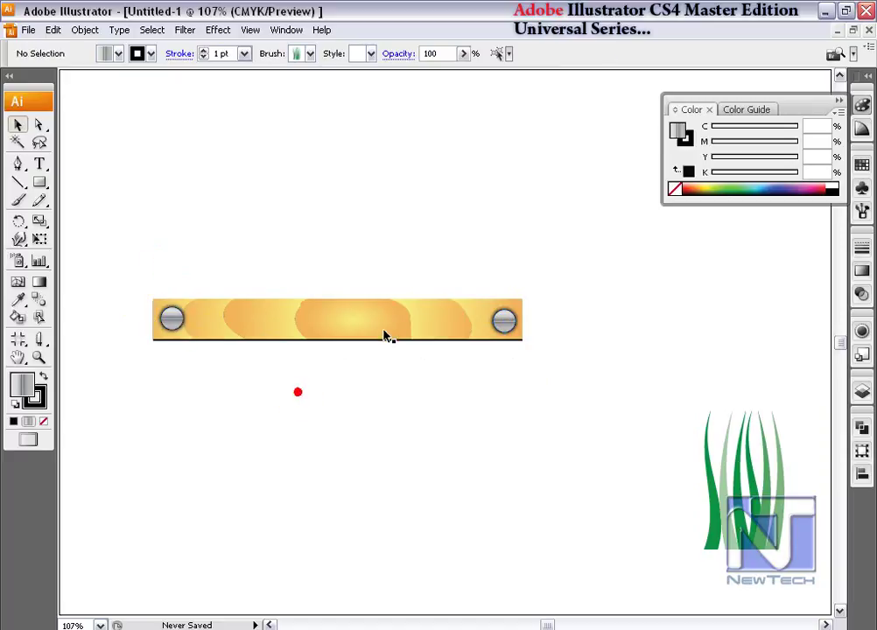
- Reduce the height of the grouped wooden bar to about two thirds, keeping its top edge in place
{"action": "left_click", "coordinate": [389, 317]}
{"action": "left_click_drag", "start_coordinate": [337, 340], "coordinate": [337, 327]}
{"action": "left_click", "coordinate": [426, 368]}
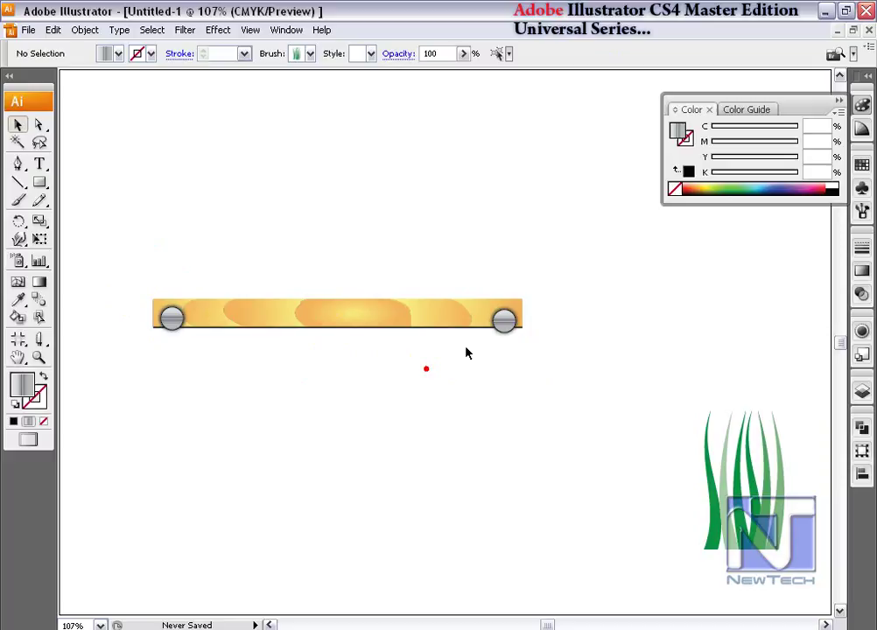
- Scale both screws down so they fit within the height of the wooden bar's two ends
{"action": "left_click", "coordinate": [506, 314]}
{"action": "left_click_drag", "start_coordinate": [520, 296], "coordinate": [521, 298]}
{"action": "left_click", "coordinate": [175, 320]}
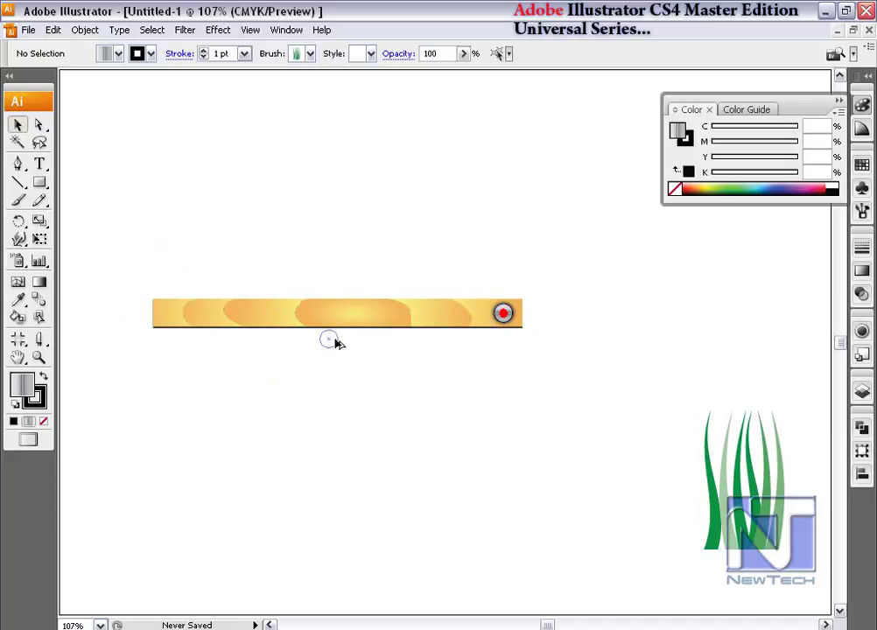
{"action": "left_click_drag", "start_coordinate": [170, 316], "coordinate": [170, 316]}
{"action": "left_click", "coordinate": [232, 380]}
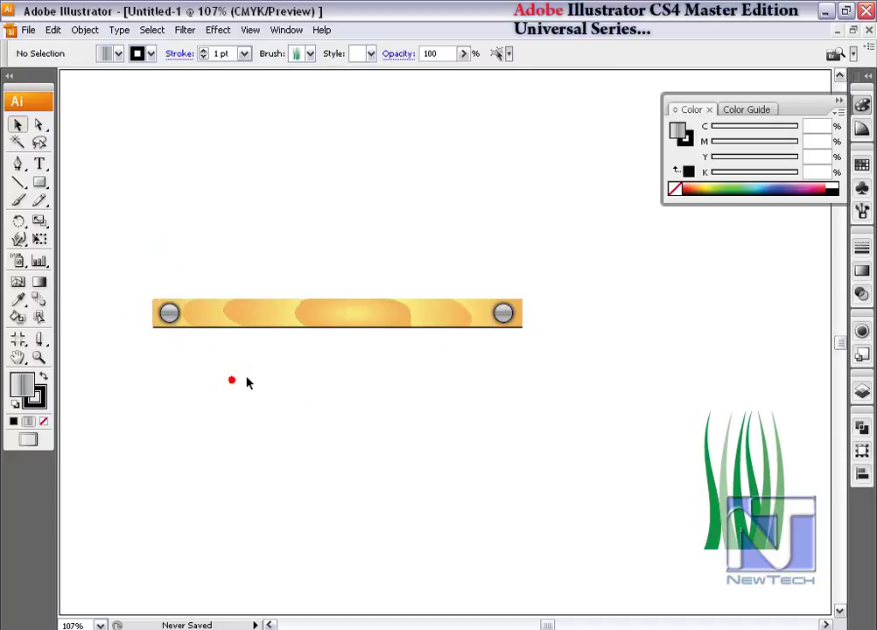
- Rotate a copy of the wooden bar to vertical and place one upright post at each end of the horizontal bar
{"action": "left_click", "coordinate": [390, 314]}
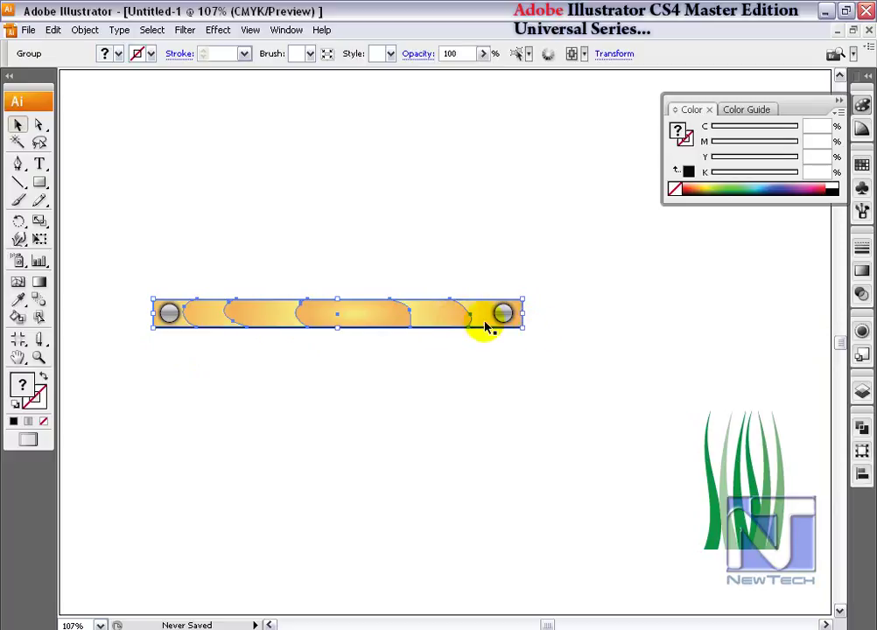
{"action": "left_click", "coordinate": [21, 223]}
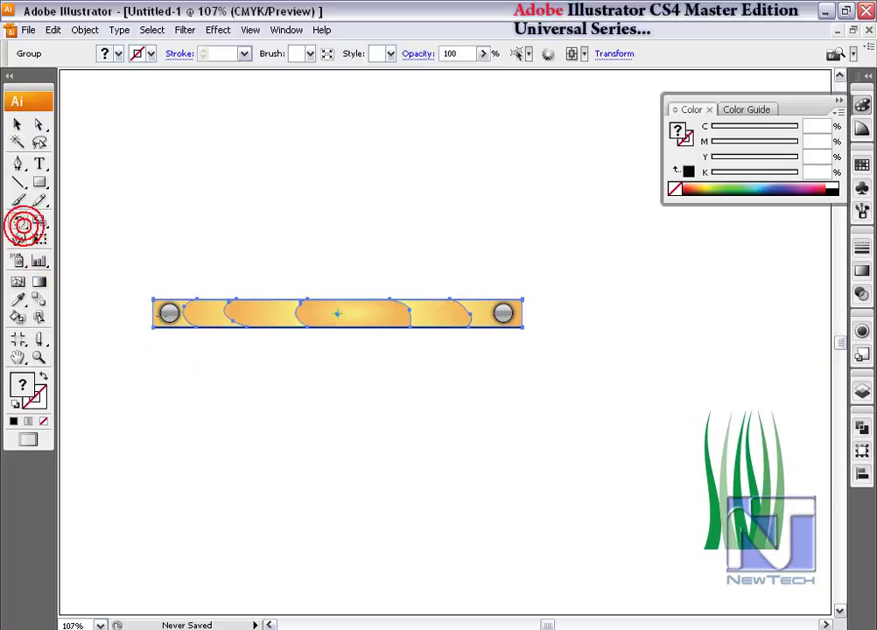
{"action": "left_click_drag", "start_coordinate": [524, 304], "coordinate": [179, 573]}
{"action": "left_click", "coordinate": [17, 124]}
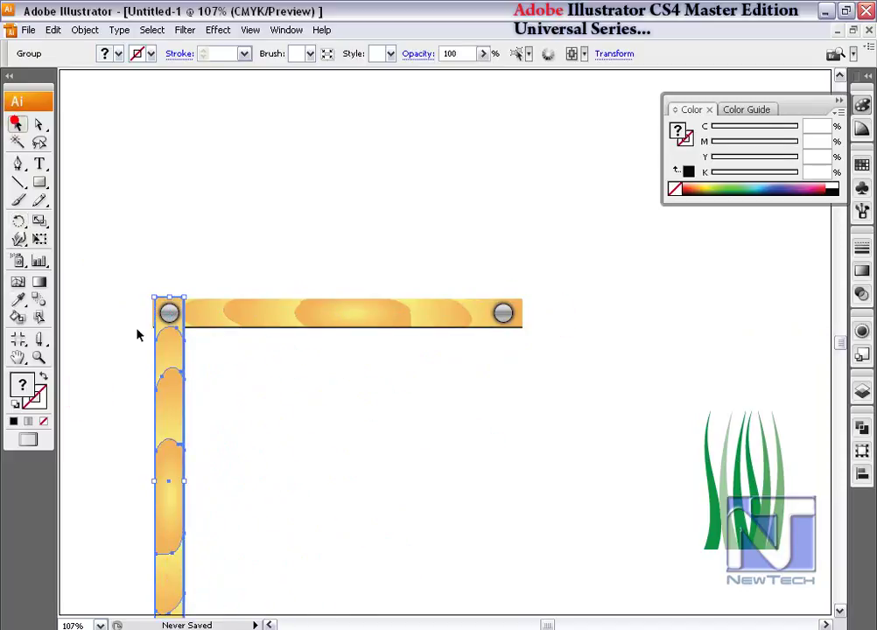
{"action": "left_click_drag", "start_coordinate": [172, 470], "coordinate": [513, 390]}
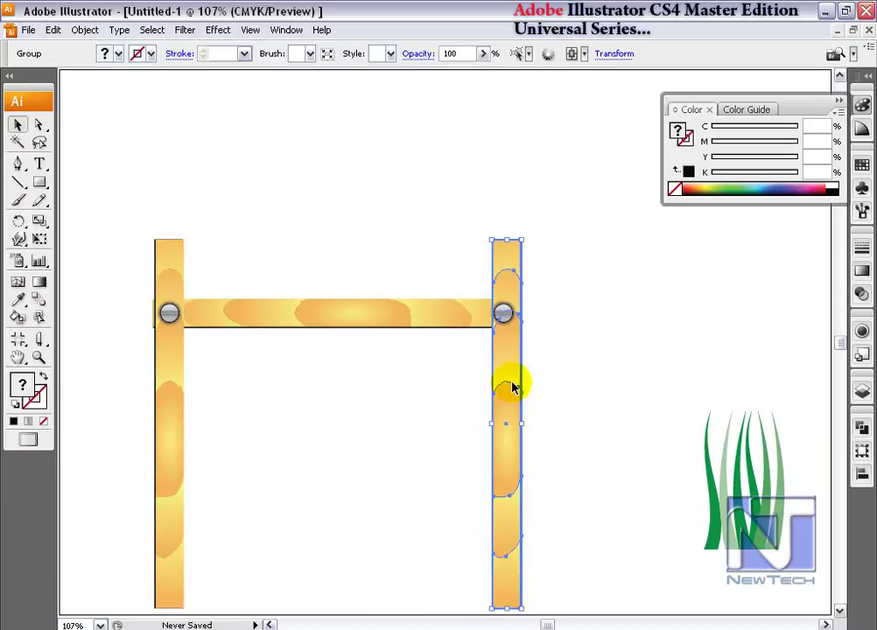
{"action": "left_click", "coordinate": [589, 384]}
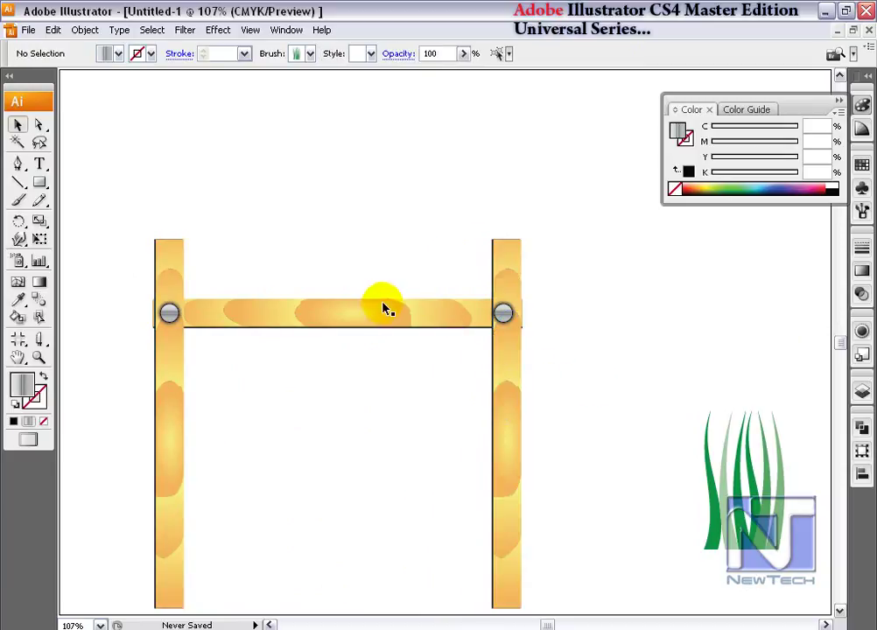
- Arrange the horizontal bar in front of the two upright posts, keeping the screws on top
{"action": "left_click", "coordinate": [235, 317]}
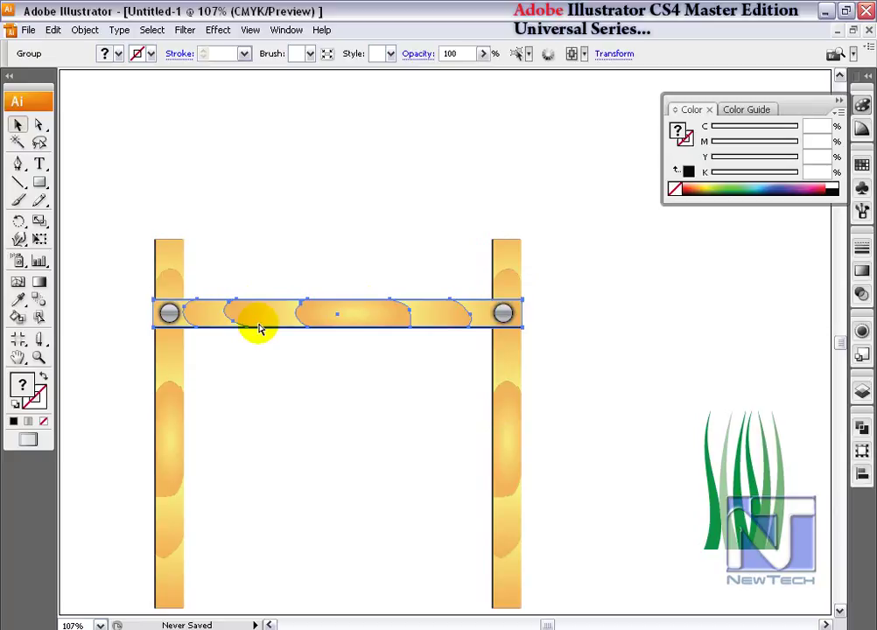
{"action": "left_click", "coordinate": [168, 312]}
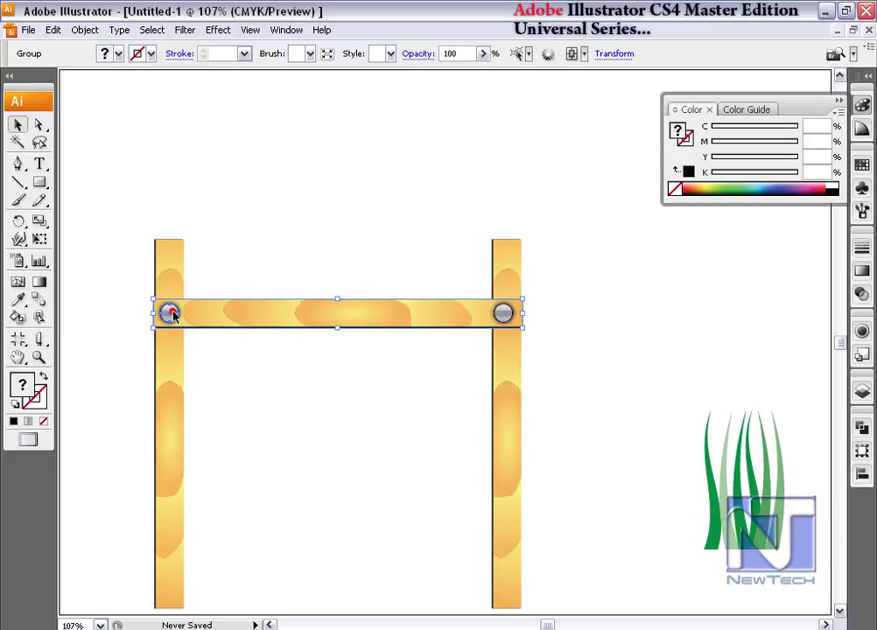
{"action": "left_click", "coordinate": [328, 285]}
- Duplicate the horizontal bar with both of its screws a short distance straight down the posts
{"action": "left_click", "coordinate": [261, 315]}
{"action": "left_click", "coordinate": [170, 314], "text": "shift"}
{"action": "left_click", "coordinate": [506, 314], "text": "shift"}
{"action": "left_click_drag", "start_coordinate": [402, 320], "coordinate": [402, 393]}
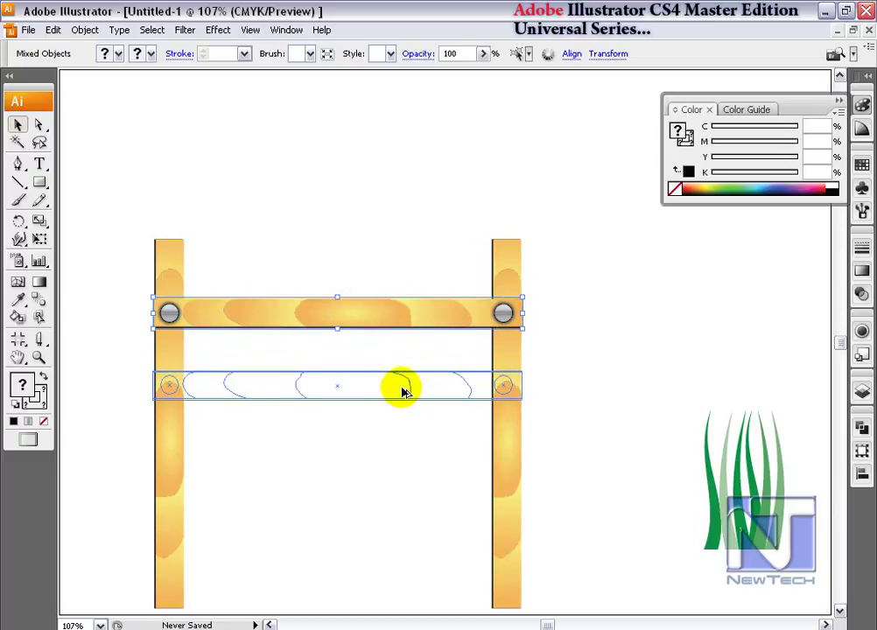
{"action": "left_click_drag", "start_coordinate": [402, 389], "coordinate": [401, 388]}
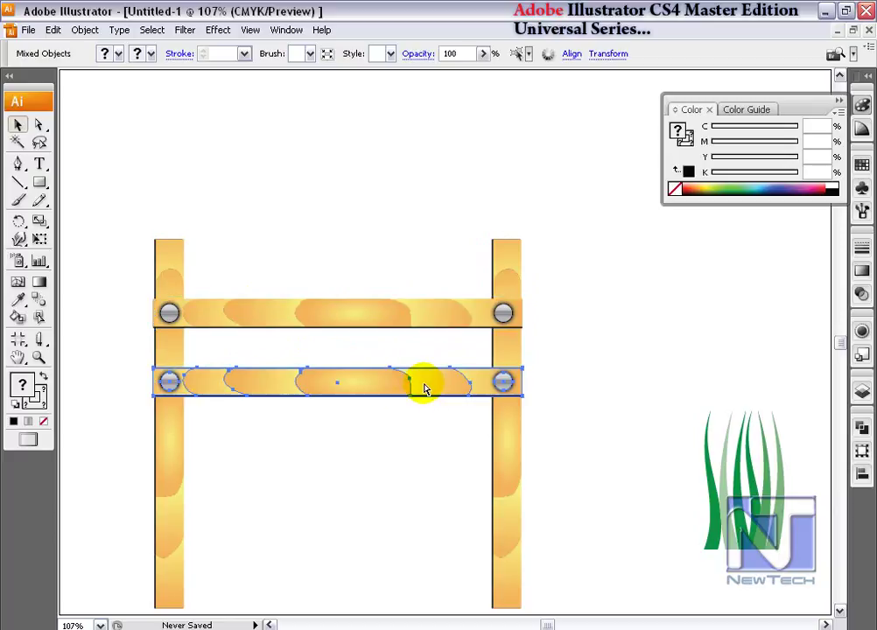
- Repeat the bar duplication three more times down the posts and delete the lowest copy with its screws
{"action": "key", "text": "ctrl+d"}
{"action": "key", "text": "ctrl+d"}
{"action": "key", "text": "ctrl+d"}
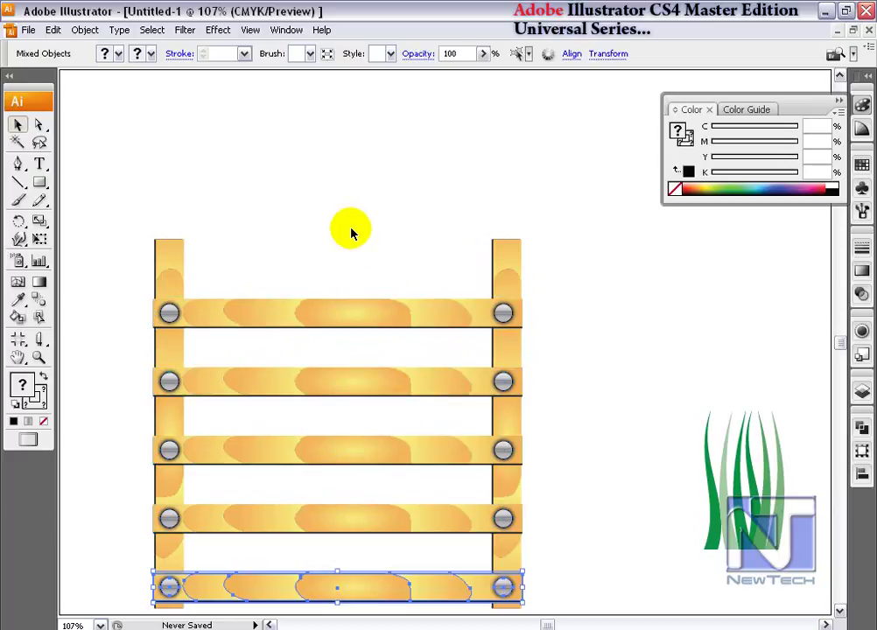
{"action": "key", "text": "ctrl+1"}
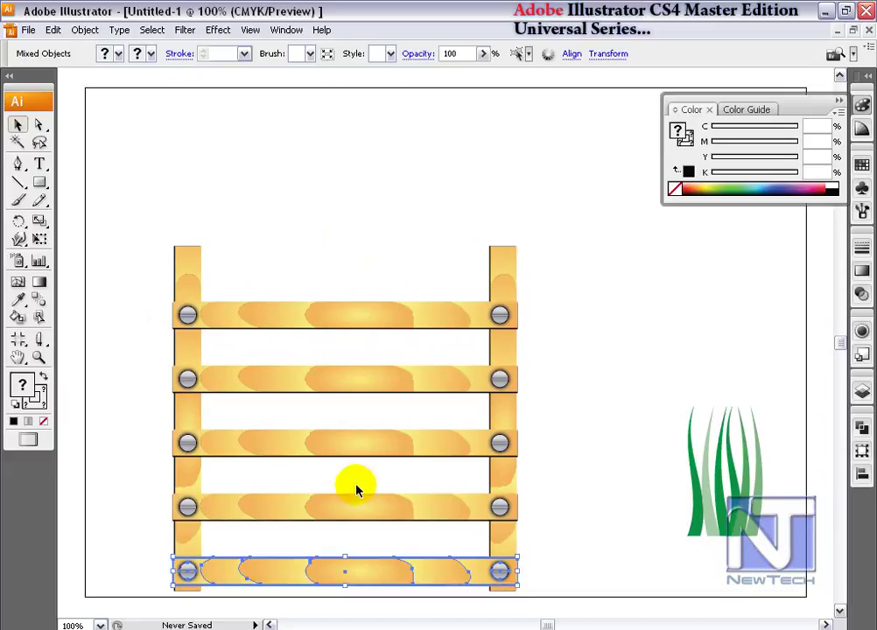
{"action": "key", "text": "Delete"}
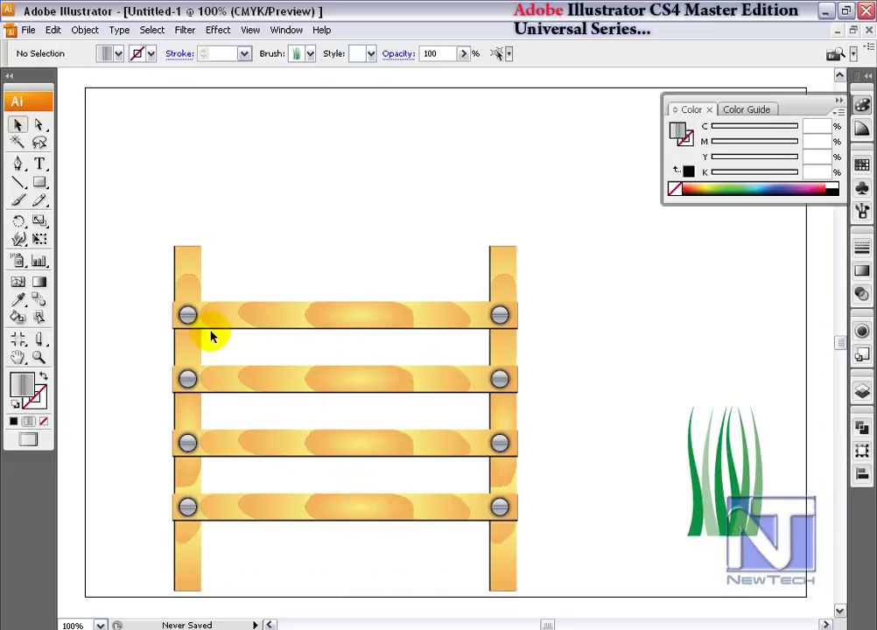
- Apply Free Distort to the whole fence, pulling its two right corners inward so it narrows in perspective
{"action": "left_click_drag", "start_coordinate": [132, 229], "coordinate": [545, 524]}
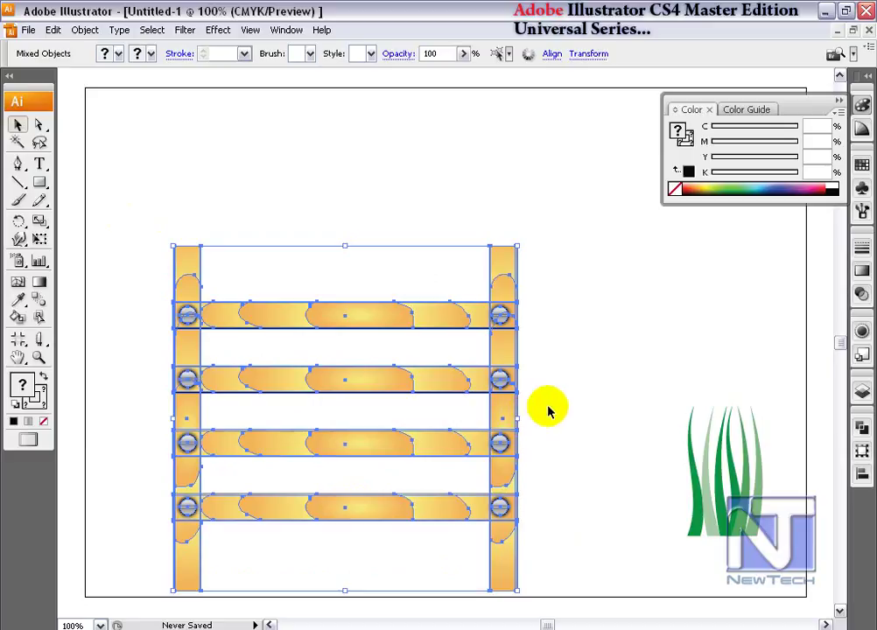
{"action": "left_click", "coordinate": [580, 400]}
{"action": "left_click_drag", "start_coordinate": [134, 226], "coordinate": [541, 556]}
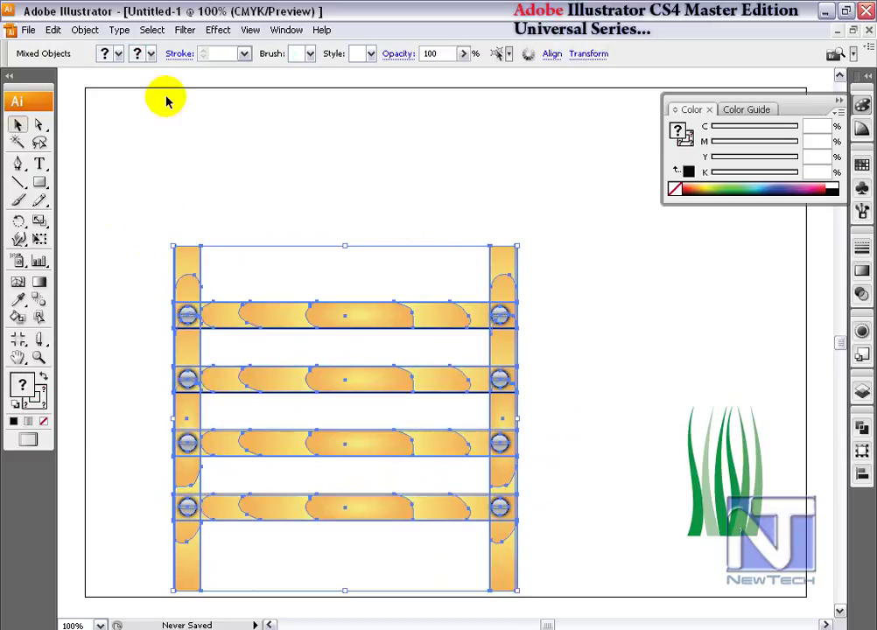
{"action": "left_click", "coordinate": [213, 29]}
{"action": "mouse_move", "coordinate": [186, 33]}
{"action": "mouse_move", "coordinate": [211, 113]}
{"action": "left_click", "coordinate": [350, 115]}
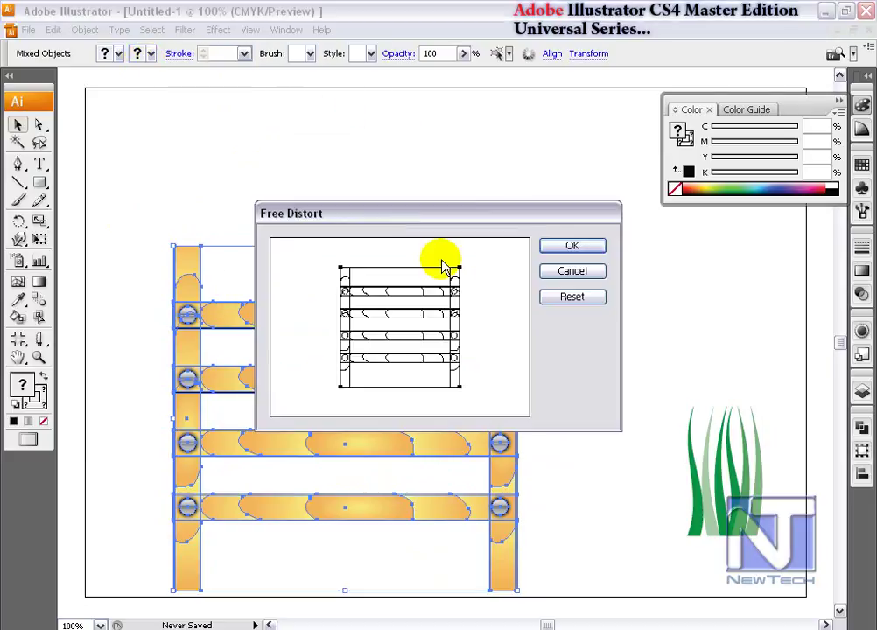
{"action": "left_click_drag", "start_coordinate": [460, 271], "coordinate": [415, 288]}
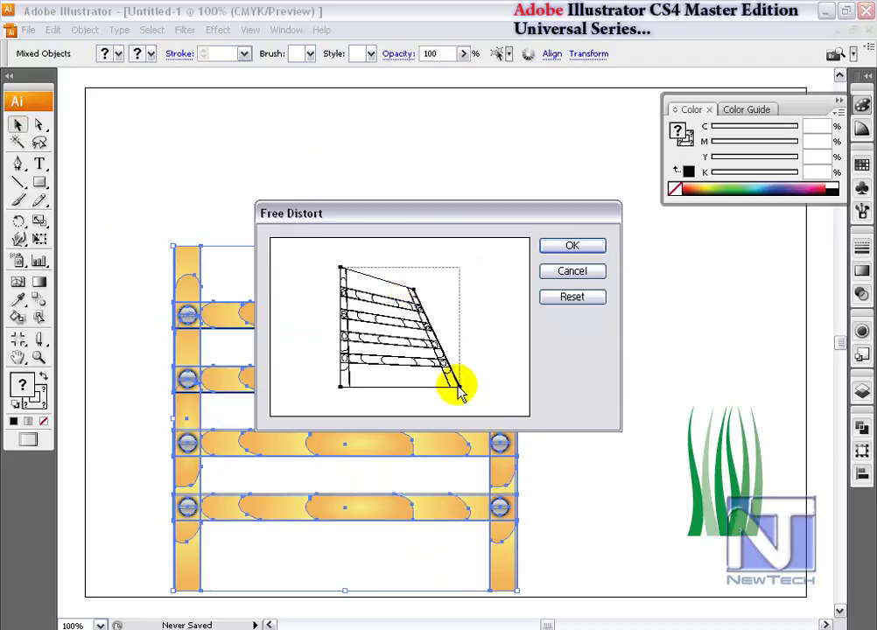
{"action": "left_click_drag", "start_coordinate": [455, 390], "coordinate": [423, 364]}
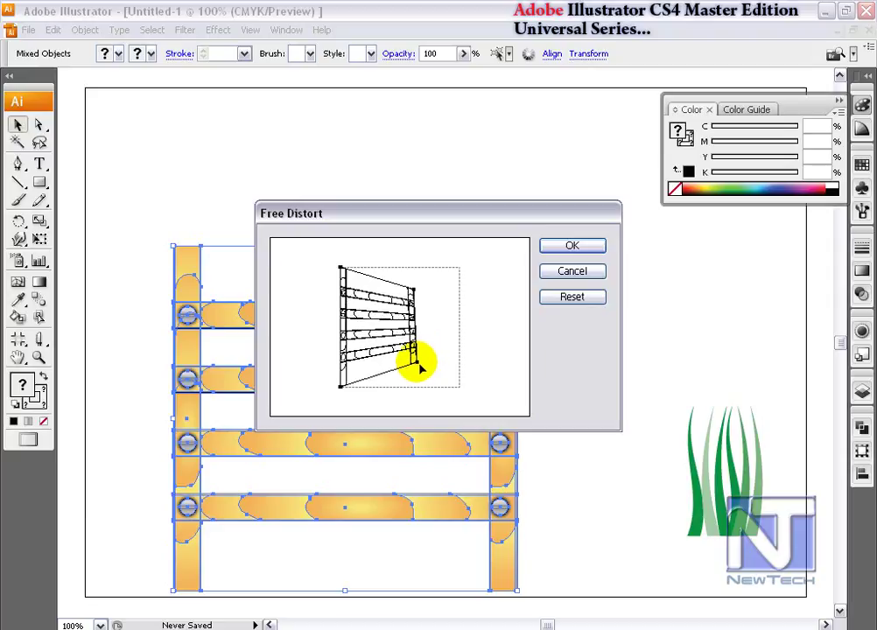
{"action": "left_click", "coordinate": [577, 248]}
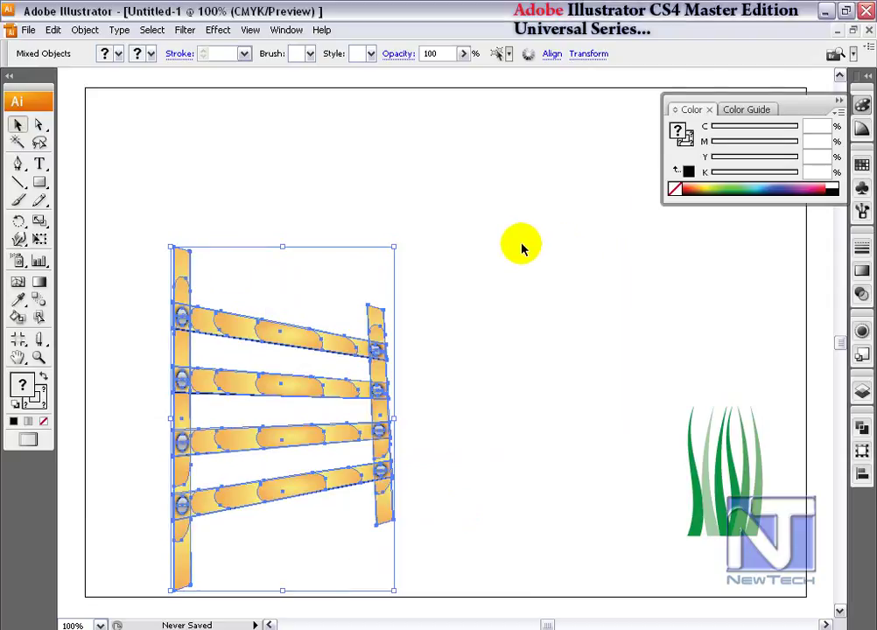
{"action": "left_click", "coordinate": [517, 319]}
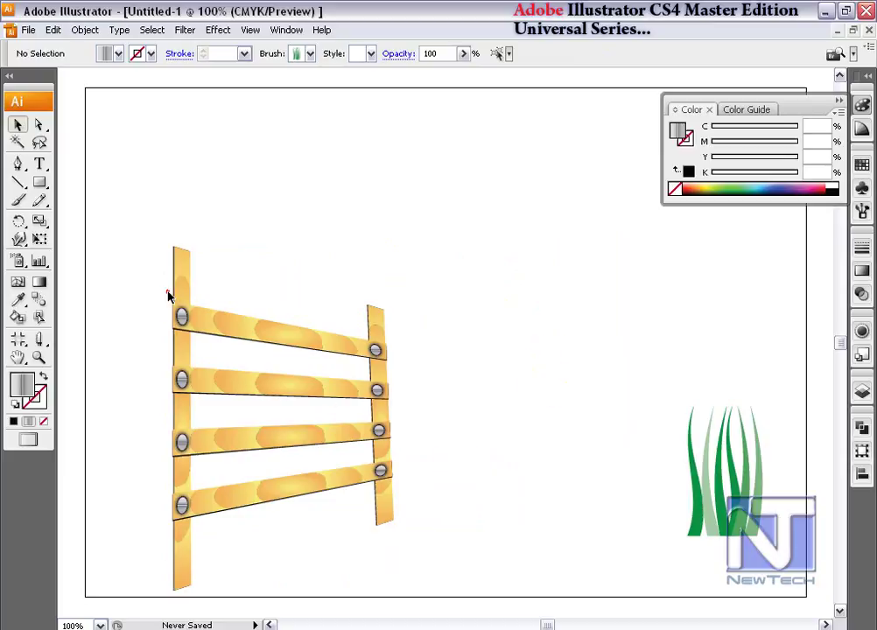
- Reduce the height of the whole fence to about four fifths and move it up on the artboard
{"action": "left_click_drag", "start_coordinate": [176, 299], "coordinate": [446, 542]}
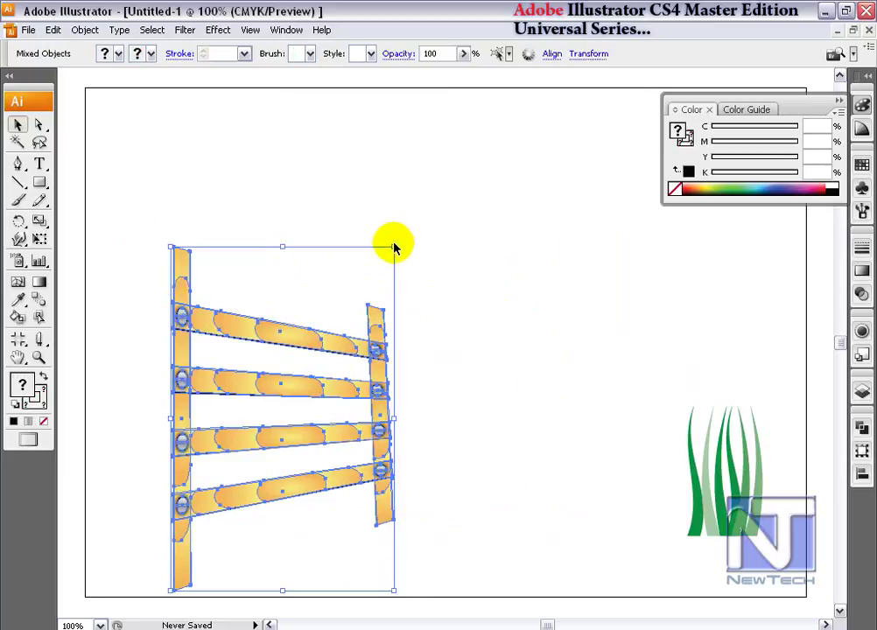
{"action": "left_click_drag", "start_coordinate": [282, 248], "coordinate": [282, 310]}
{"action": "left_click_drag", "start_coordinate": [306, 388], "coordinate": [307, 287]}
{"action": "left_click", "coordinate": [497, 350]}
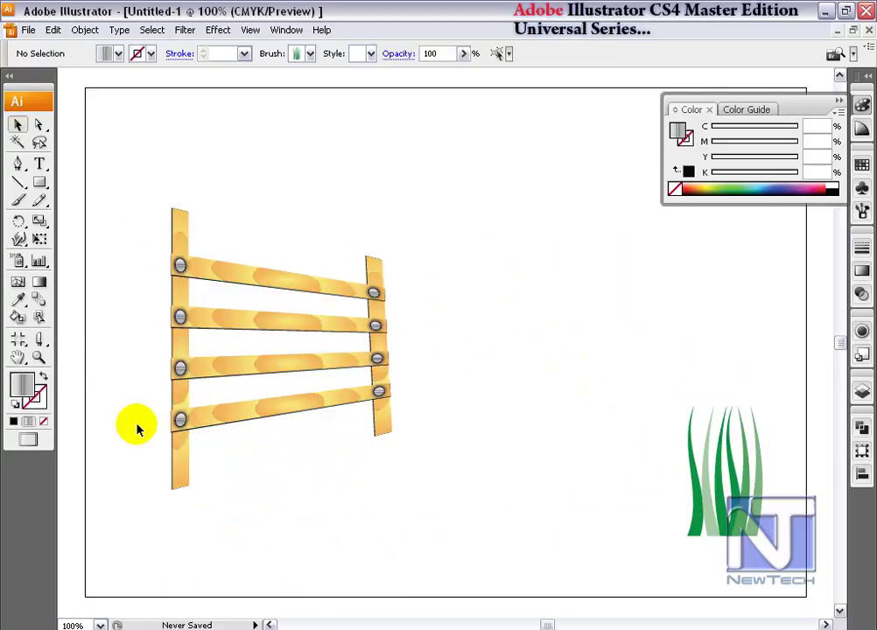
- Draw a straight horizontal line across the artboard just below the fence and apply the grass scatter brush to it
{"action": "left_click", "coordinate": [18, 182]}
{"action": "left_click_drag", "start_coordinate": [113, 505], "coordinate": [816, 505]}
{"action": "left_click", "coordinate": [864, 214]}
{"action": "left_click", "coordinate": [785, 170]}
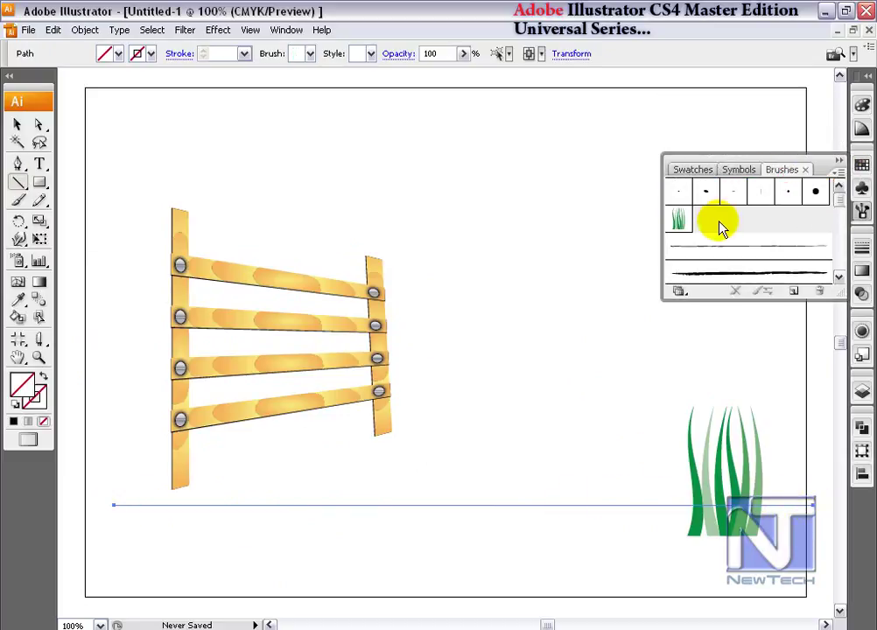
{"action": "left_click", "coordinate": [683, 220]}
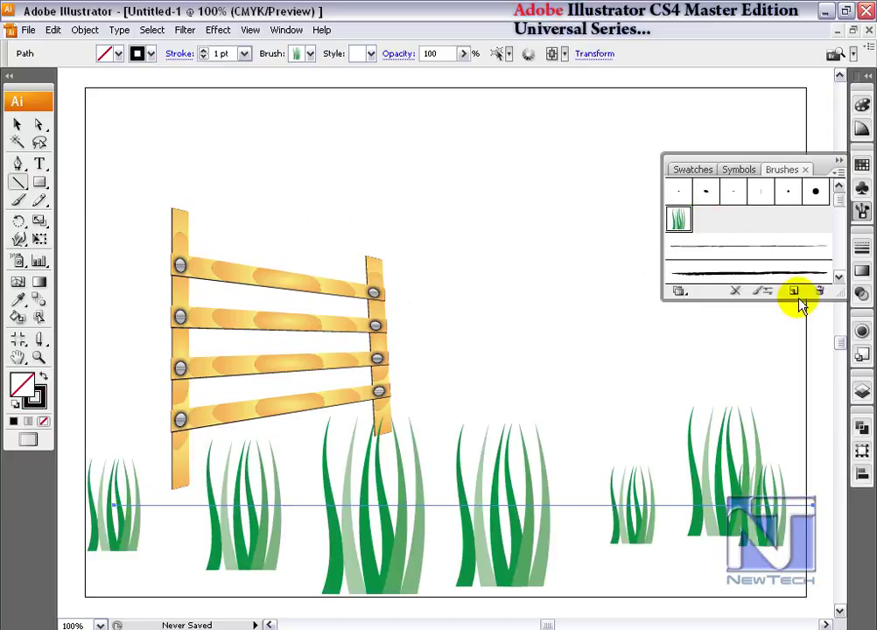
- Set the grass stroke's random size to 71%–148%, spacing to 37% and 14%, and scatter to 0%–41%
{"action": "left_click", "coordinate": [758, 290]}
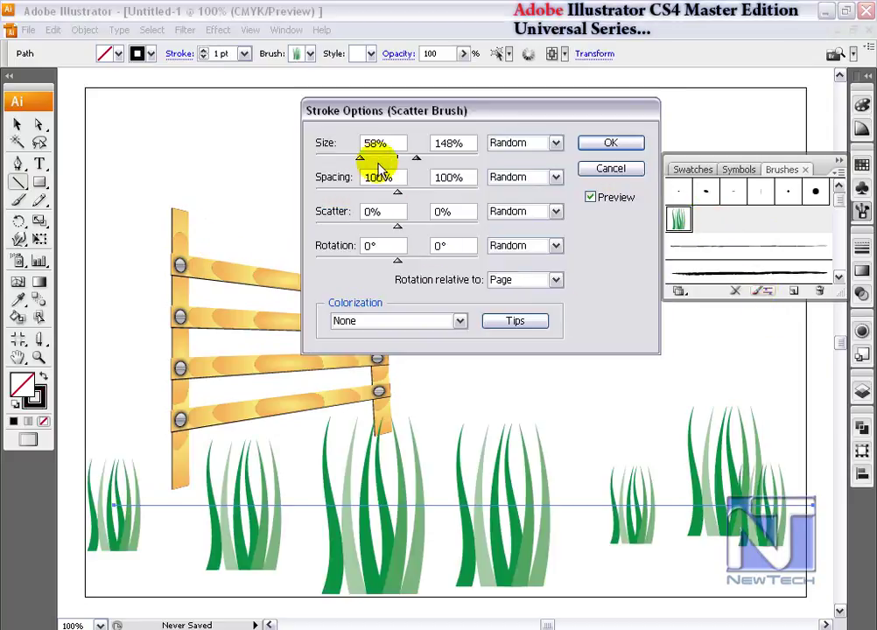
{"action": "left_click_drag", "start_coordinate": [358, 161], "coordinate": [326, 160]}
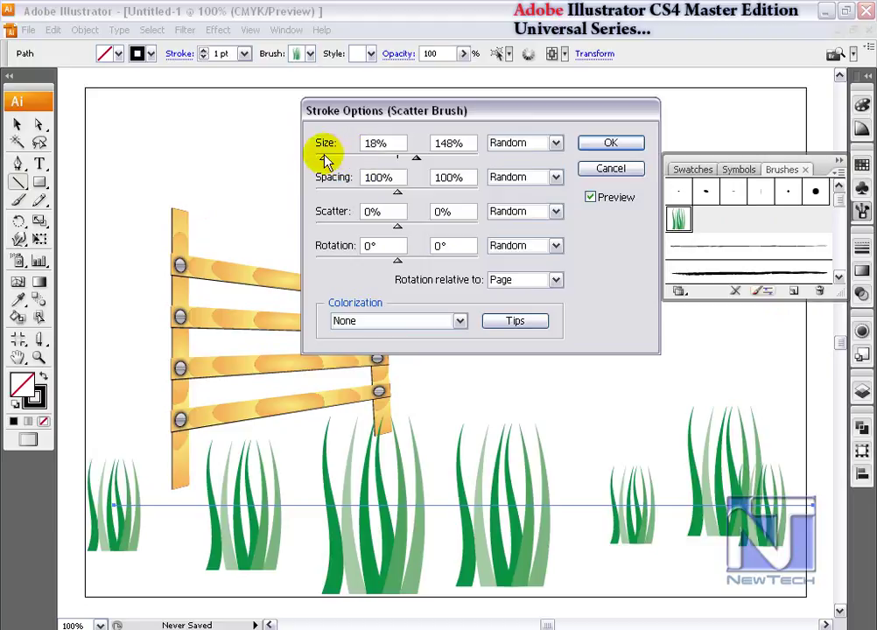
{"action": "left_click_drag", "start_coordinate": [325, 160], "coordinate": [369, 158]}
{"action": "left_click_drag", "start_coordinate": [396, 191], "coordinate": [342, 196]}
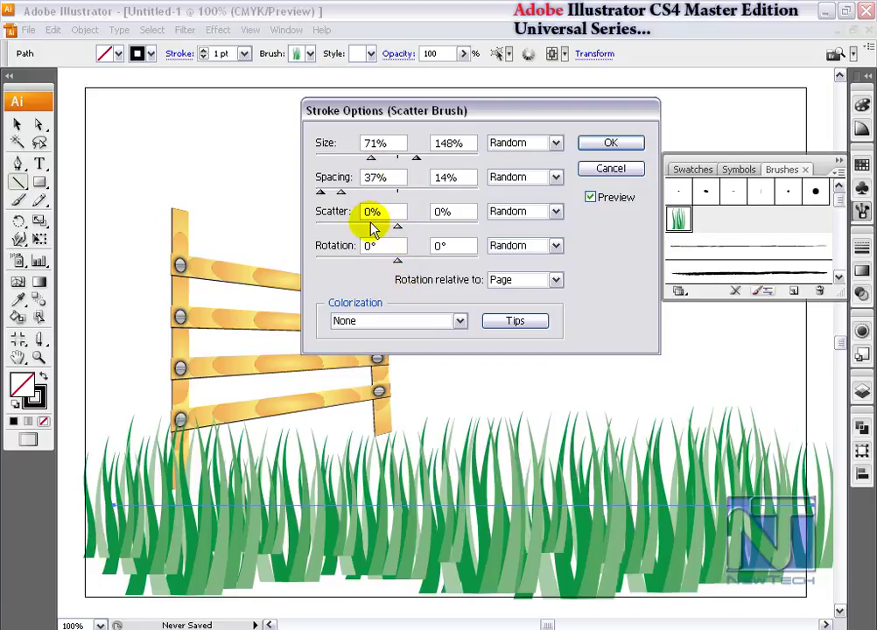
{"action": "left_click", "coordinate": [405, 226]}
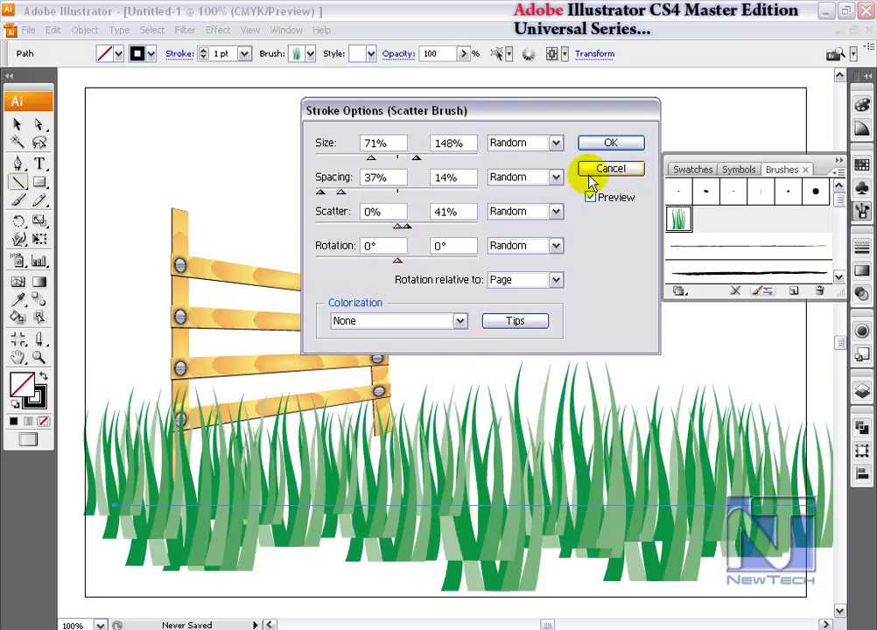
{"action": "left_click", "coordinate": [604, 146]}
- Duplicate the grass row upward, send the copy behind the first row and lower it slightly
{"action": "left_click", "coordinate": [17, 125]}
{"action": "left_click", "coordinate": [385, 385]}
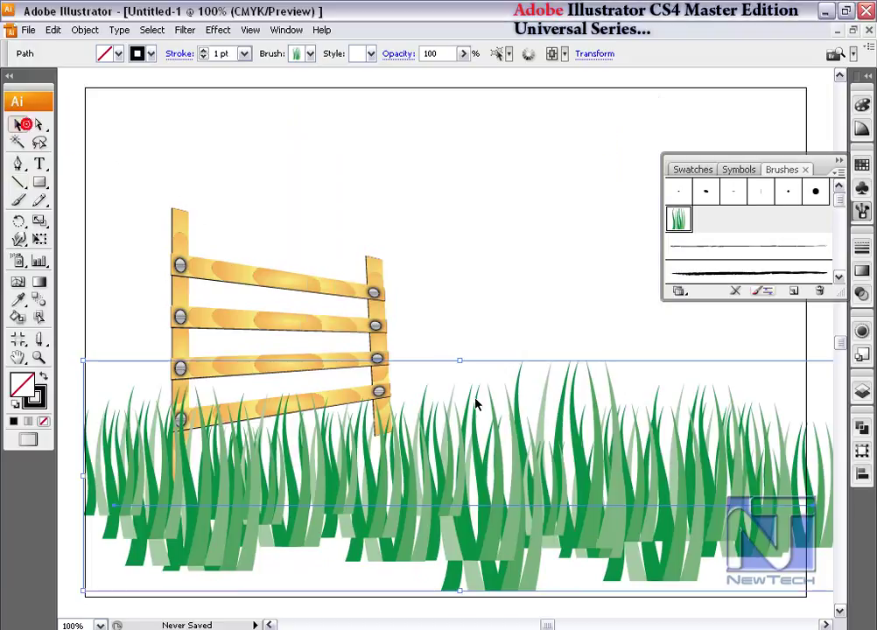
{"action": "left_click_drag", "start_coordinate": [544, 480], "coordinate": [549, 396]}
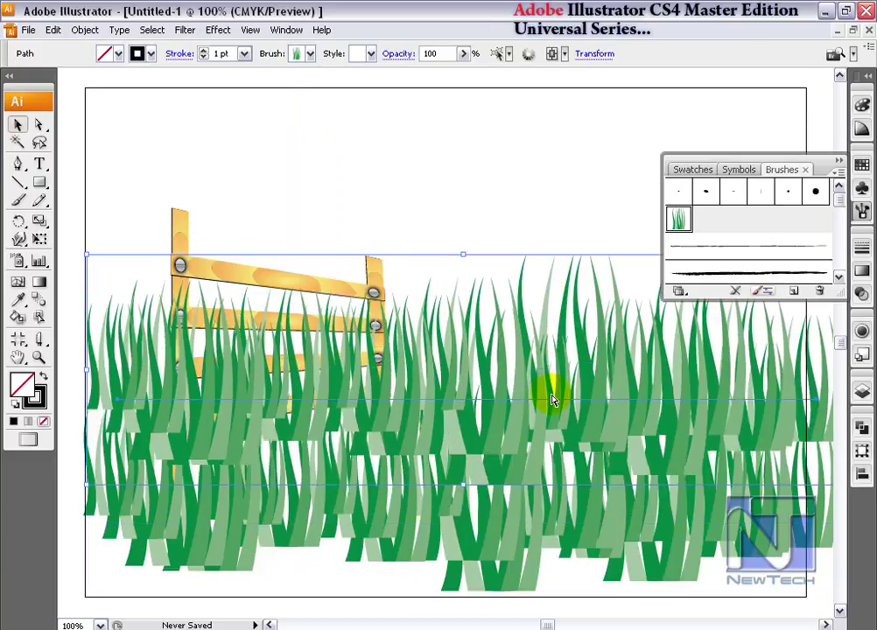
{"action": "key", "text": "ctrl+["}
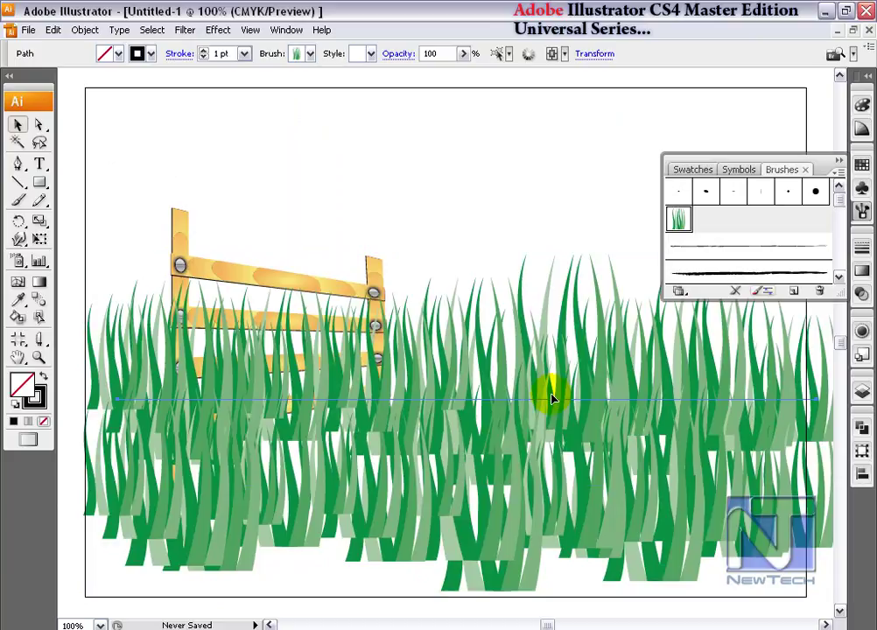
{"action": "left_click", "coordinate": [592, 321]}
{"action": "left_click_drag", "start_coordinate": [612, 342], "coordinate": [626, 356]}
- Reduce the maximum brush size in the back grass row's scatter stroke options
{"action": "left_click", "coordinate": [758, 289]}
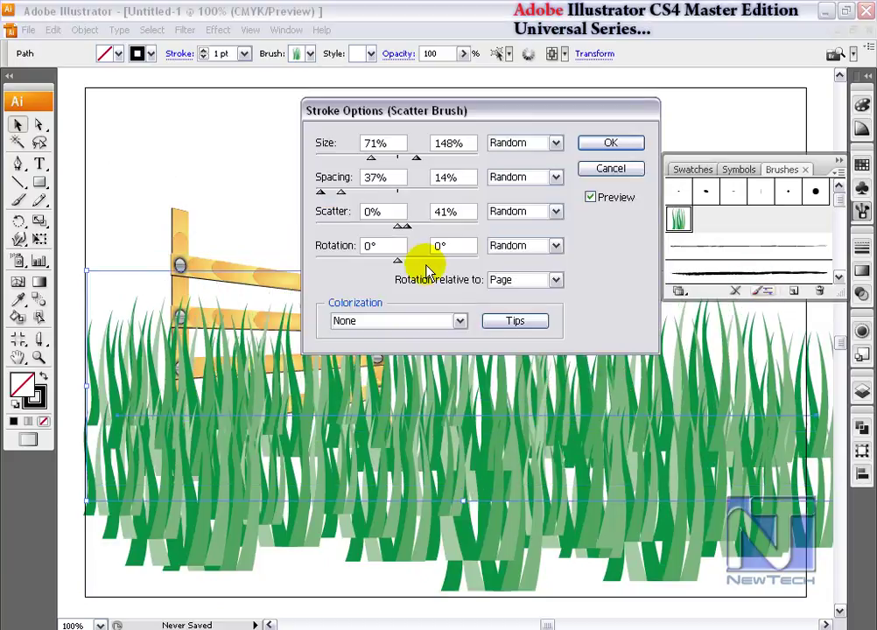
{"action": "left_click_drag", "start_coordinate": [417, 164], "coordinate": [393, 161]}
{"action": "left_click", "coordinate": [611, 145]}
- Reposition the back grass row and move the front grass row slightly up and to the left
{"action": "left_click_drag", "start_coordinate": [546, 386], "coordinate": [544, 401]}
{"action": "left_click_drag", "start_coordinate": [548, 521], "coordinate": [532, 480]}
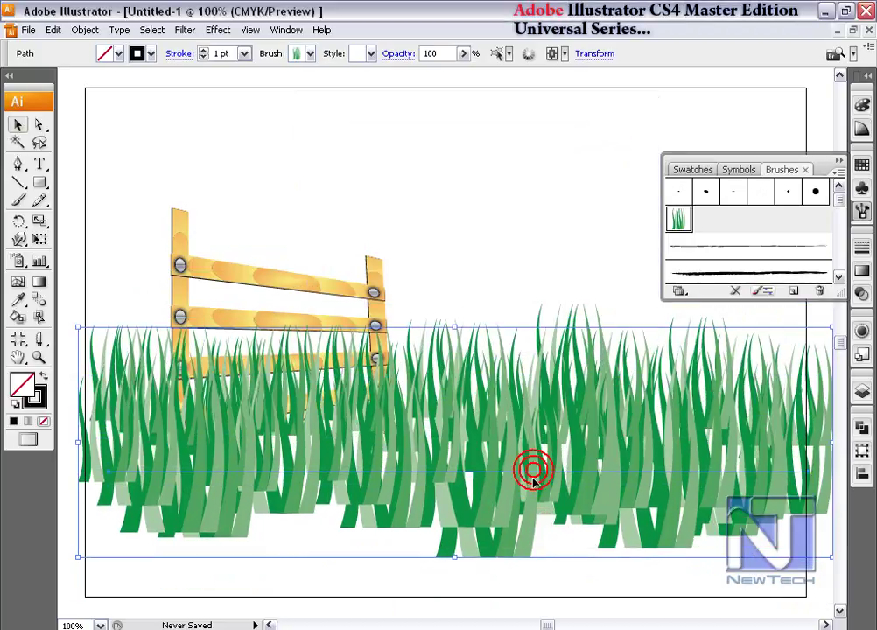
{"action": "left_click", "coordinate": [574, 326]}
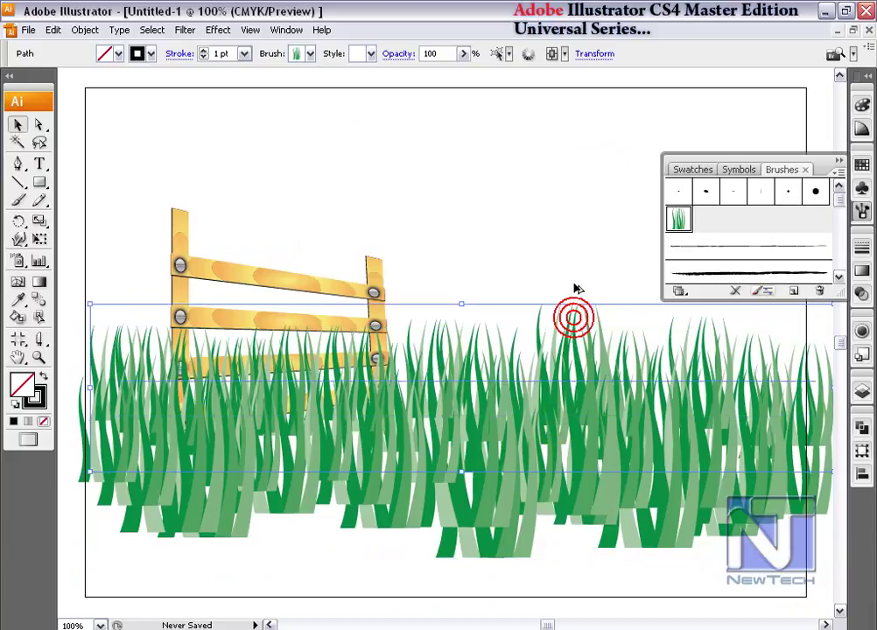
- Set the back grass row's random size to 71%–78% and send the row behind the fence
{"action": "left_click", "coordinate": [758, 290]}
{"action": "left_click_drag", "start_coordinate": [392, 160], "coordinate": [378, 163]}
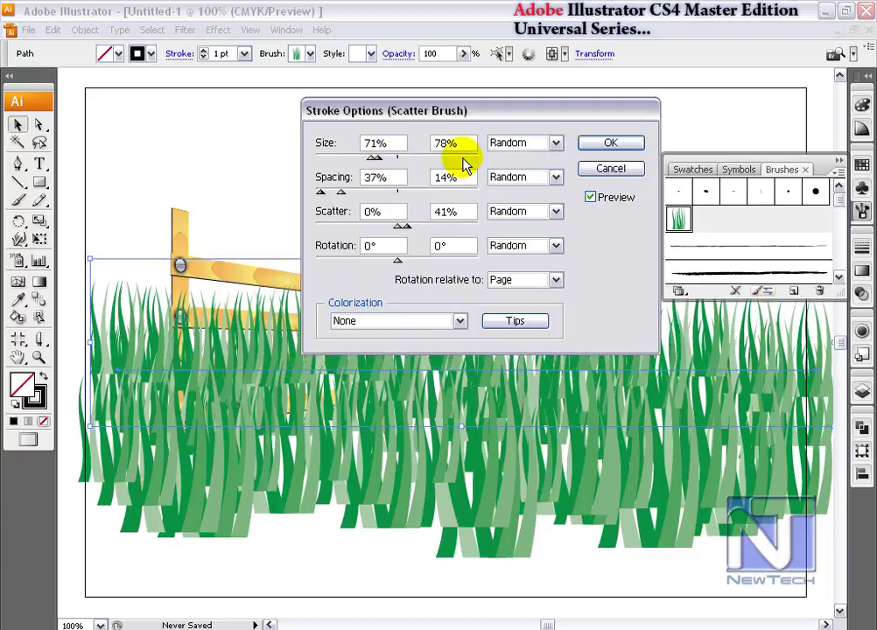
{"action": "left_click", "coordinate": [610, 143]}
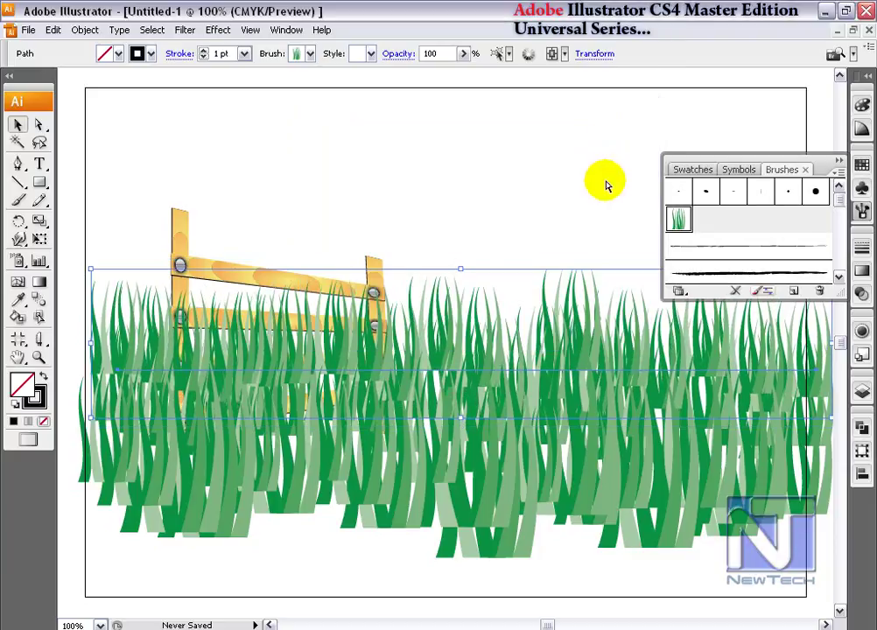
{"action": "left_click", "coordinate": [553, 175]}
{"action": "left_click", "coordinate": [838, 159]}
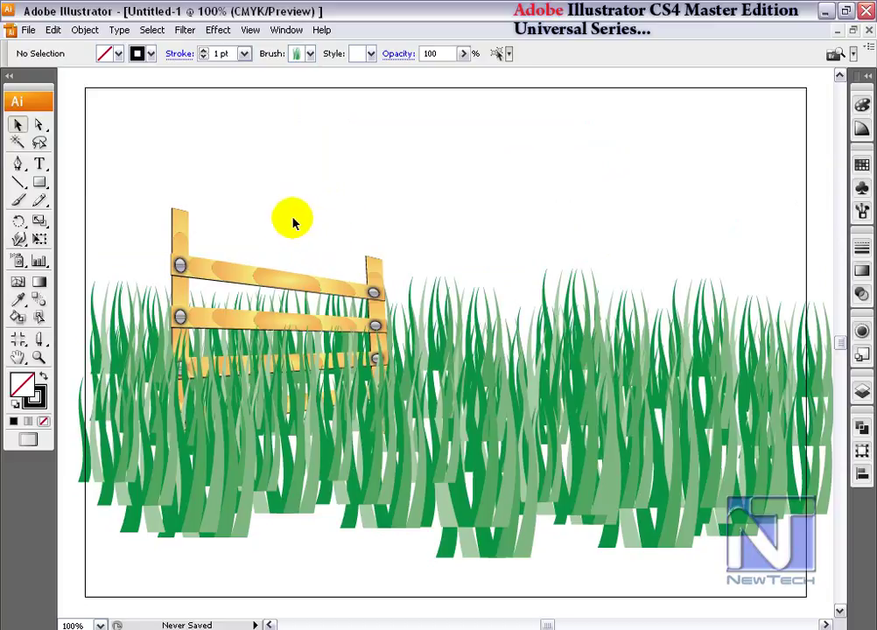
- Duplicate the rearmost grass row a short distance upward behind the fence
{"action": "left_click", "coordinate": [574, 310]}
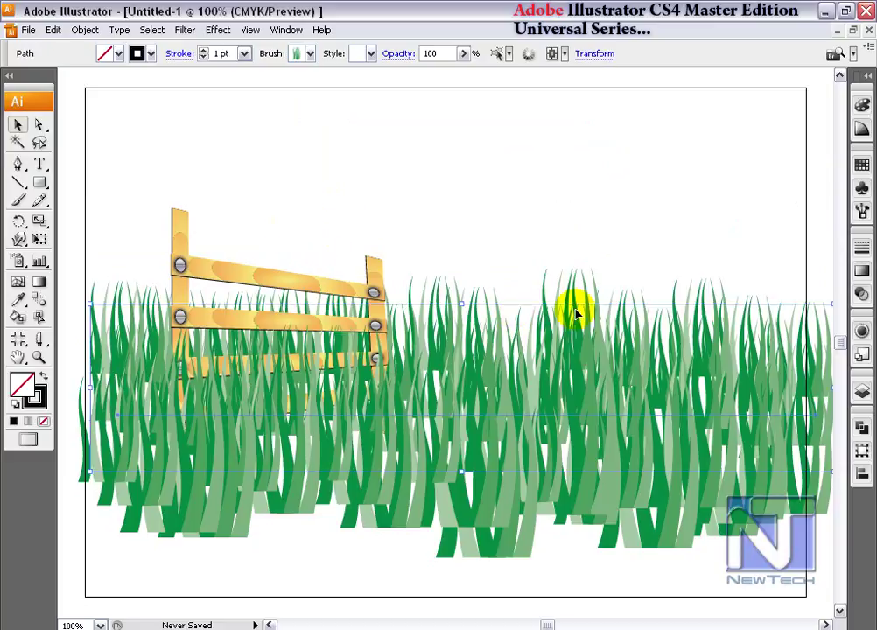
{"action": "left_click", "coordinate": [590, 282]}
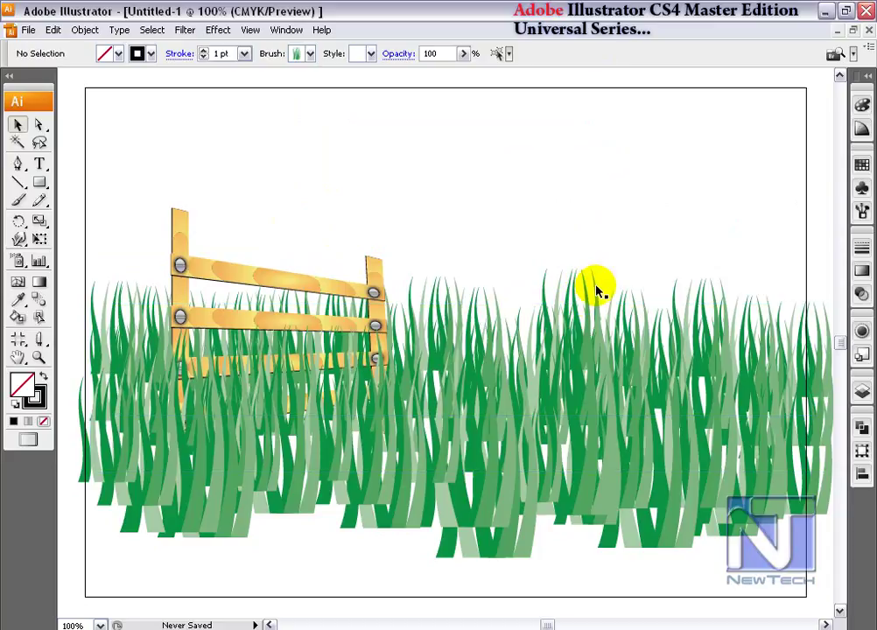
{"action": "left_click", "coordinate": [596, 290]}
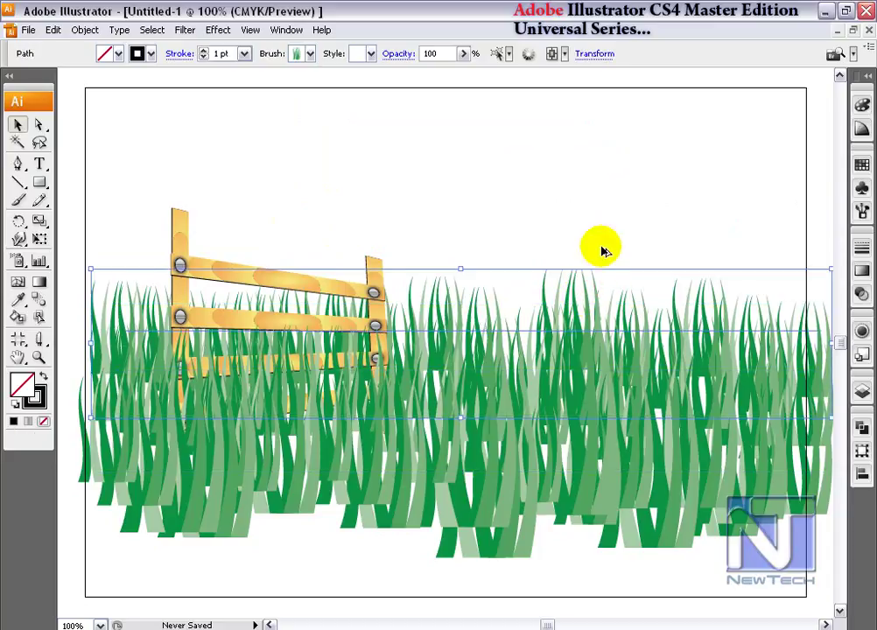
{"action": "left_click_drag", "start_coordinate": [596, 286], "coordinate": [601, 247]}
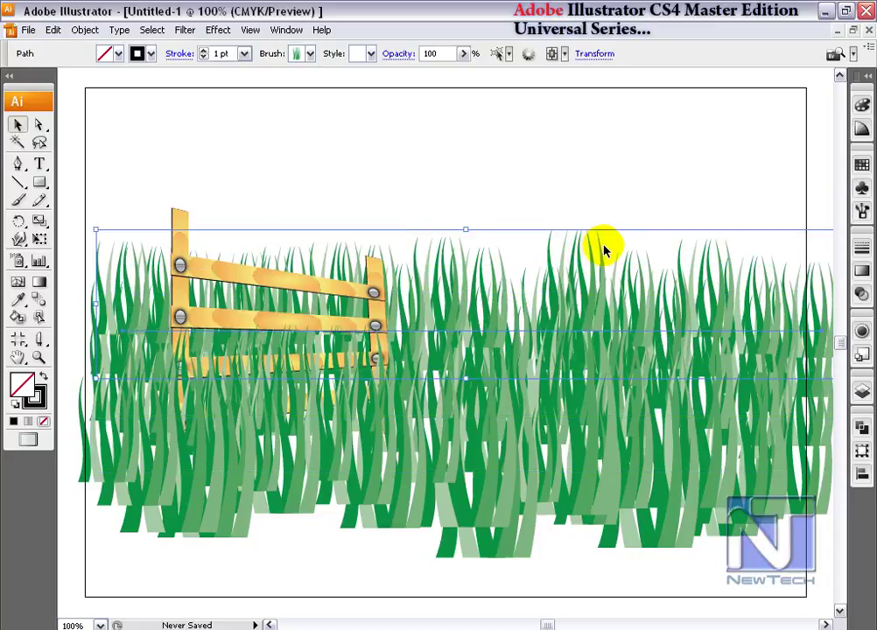
{"action": "left_click", "coordinate": [600, 251]}
- Set the new grass row's random size to 59%–67% and duplicate the row upward
{"action": "left_click", "coordinate": [863, 186]}
{"action": "left_click", "coordinate": [801, 169]}
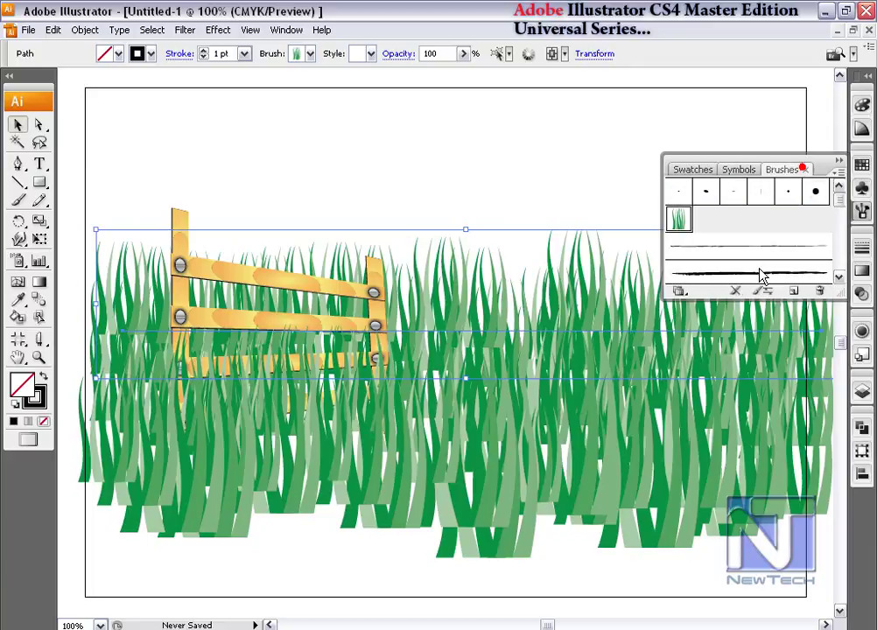
{"action": "left_click", "coordinate": [763, 293]}
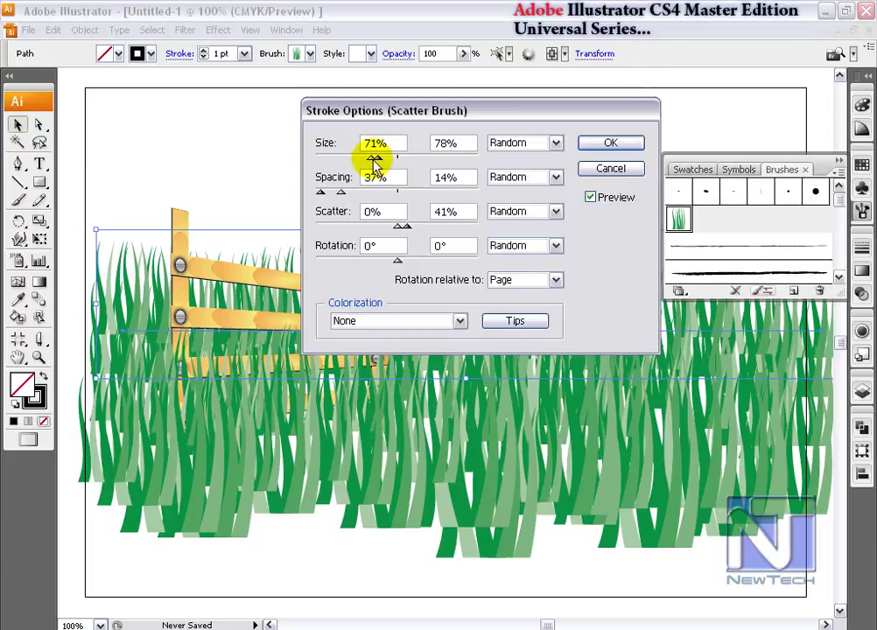
{"action": "left_click_drag", "start_coordinate": [373, 164], "coordinate": [364, 162]}
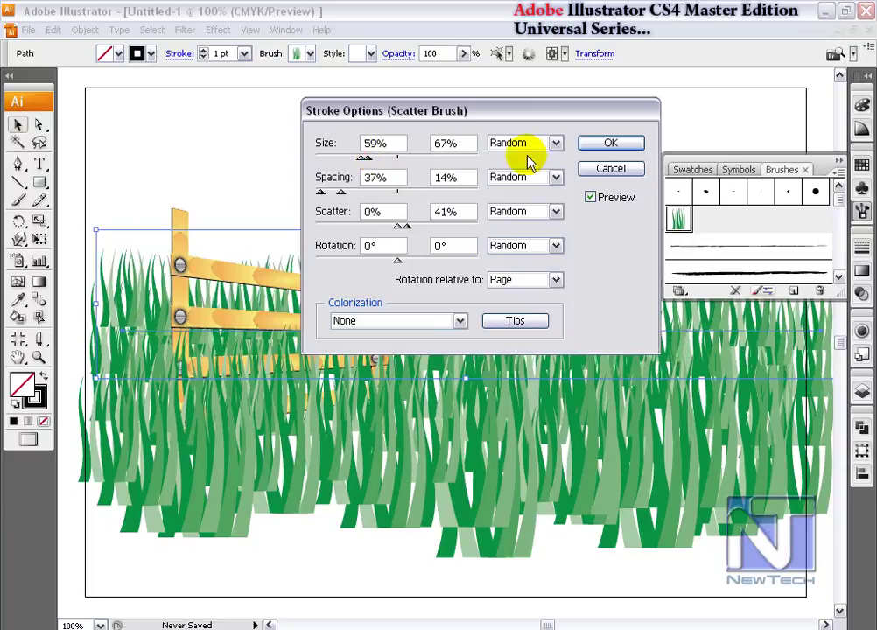
{"action": "left_click", "coordinate": [611, 144]}
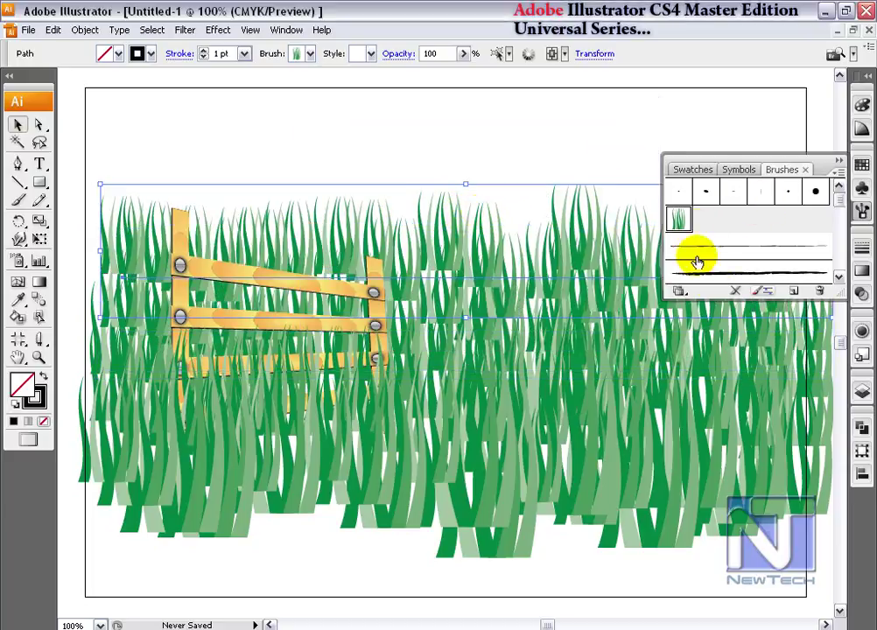
- Set the topmost grass row's random size to 45%–56% and place another copy above it
{"action": "left_click", "coordinate": [756, 291]}
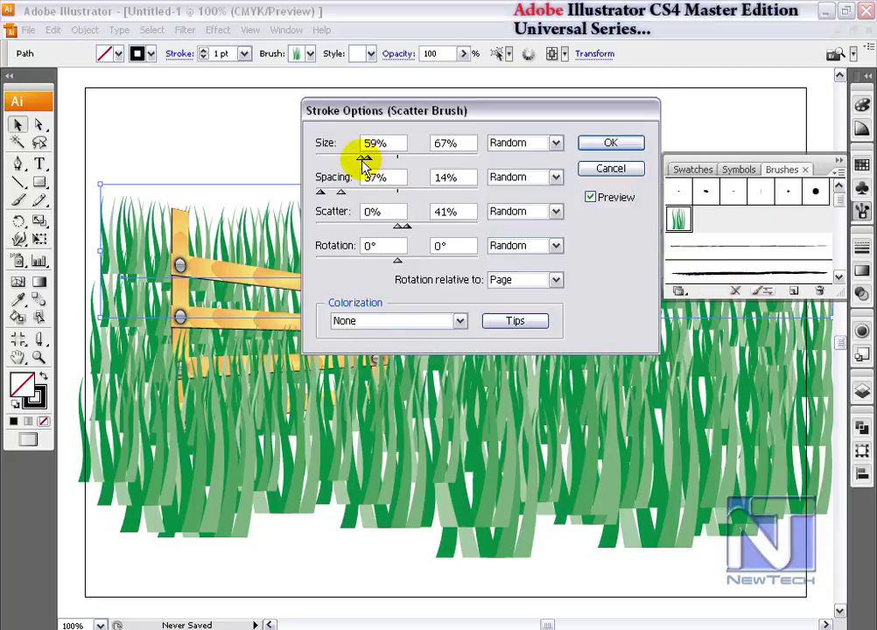
{"action": "mouse_move", "coordinate": [360, 158]}
{"action": "left_mouse_down"}
{"action": "mouse_move", "coordinate": [353, 156]}
{"action": "mouse_move", "coordinate": [361, 161]}
{"action": "left_mouse_up"}
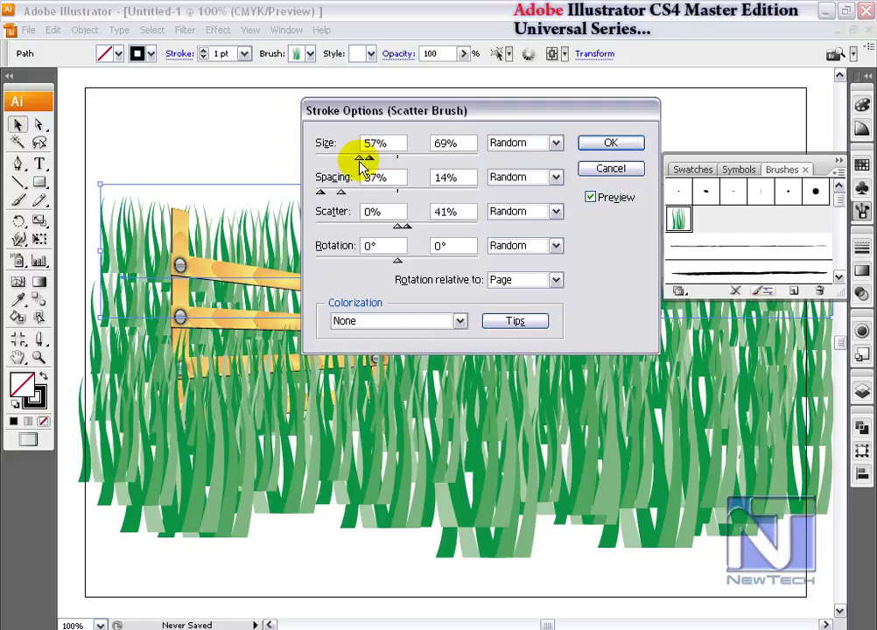
{"action": "left_click_drag", "start_coordinate": [359, 158], "coordinate": [348, 158]}
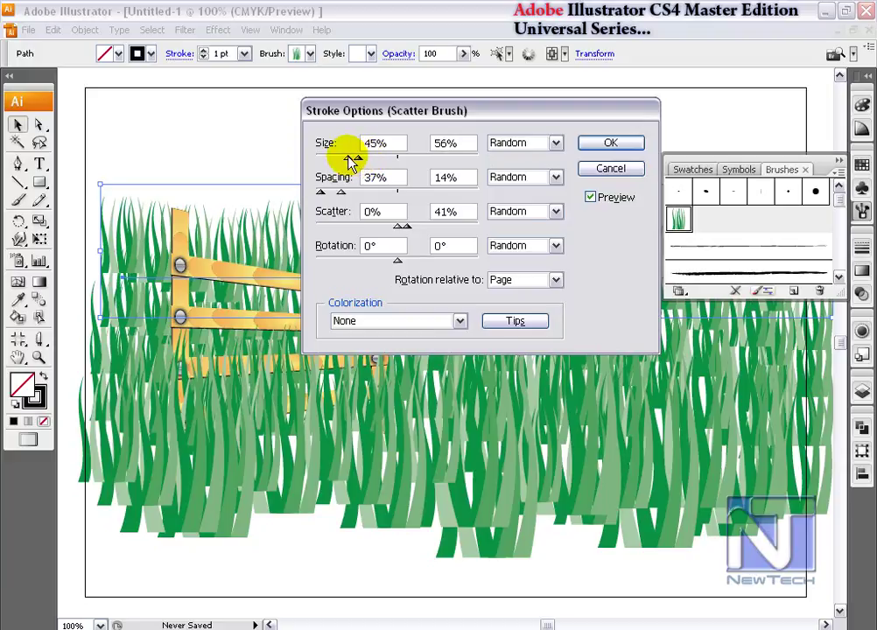
{"action": "left_click", "coordinate": [623, 143]}
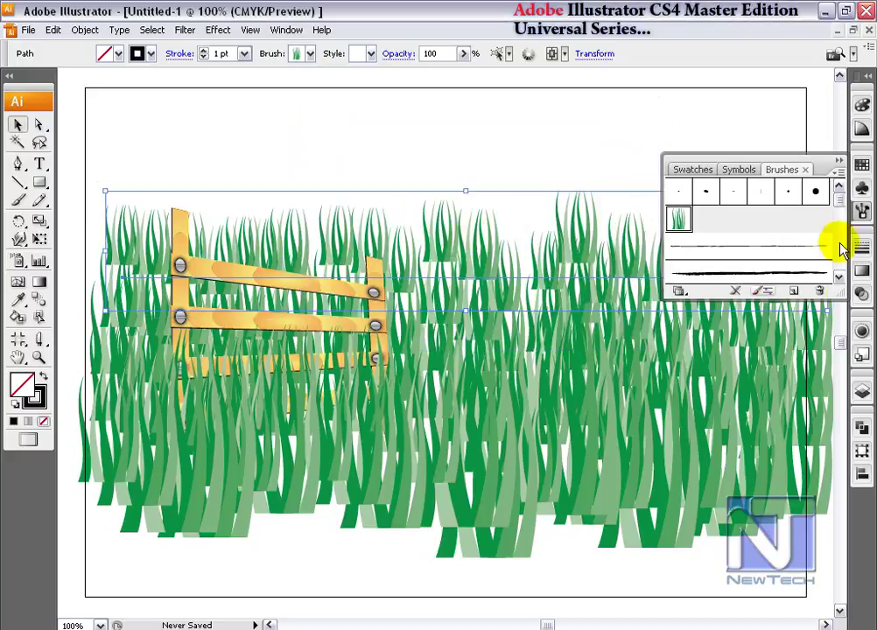
{"action": "mouse_move", "coordinate": [465, 233]}
{"action": "left_mouse_down"}
{"action": "mouse_move", "coordinate": [455, 243]}
{"action": "mouse_move", "coordinate": [455, 176]}
{"action": "left_mouse_up"}
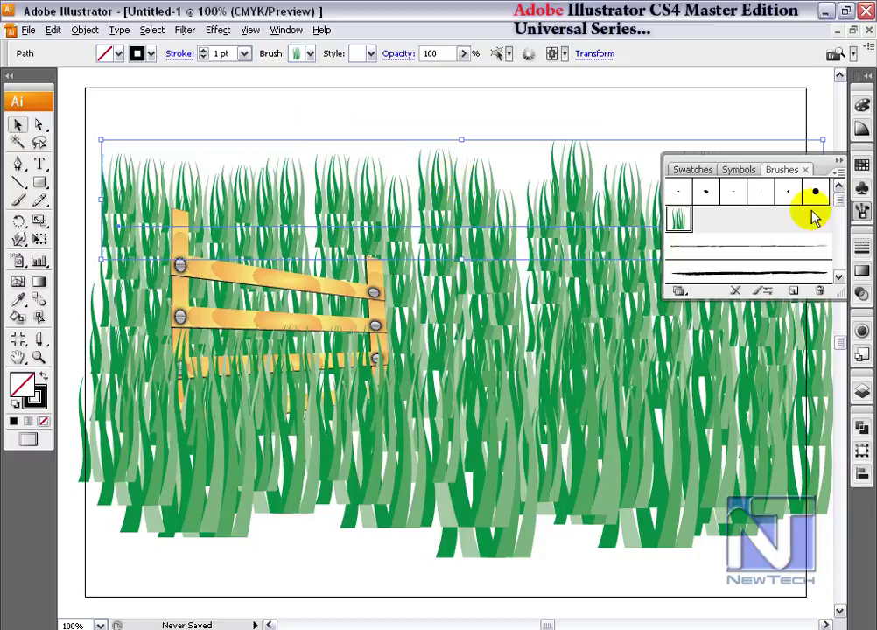
- Set the newest grass row's random size to 32%–44% and duplicate it up toward the artboard's upper edge
{"action": "left_click", "coordinate": [762, 290]}
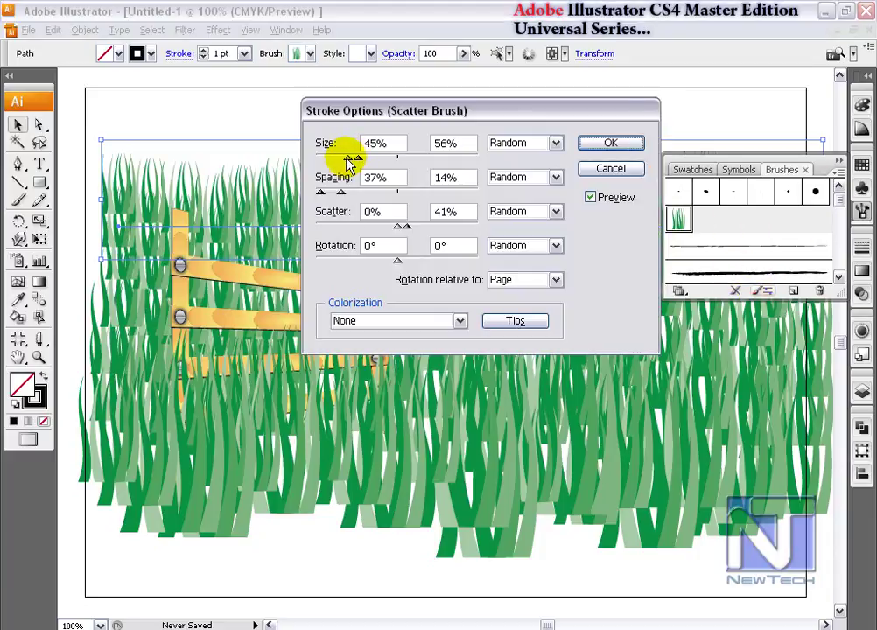
{"action": "left_click_drag", "start_coordinate": [349, 162], "coordinate": [340, 163]}
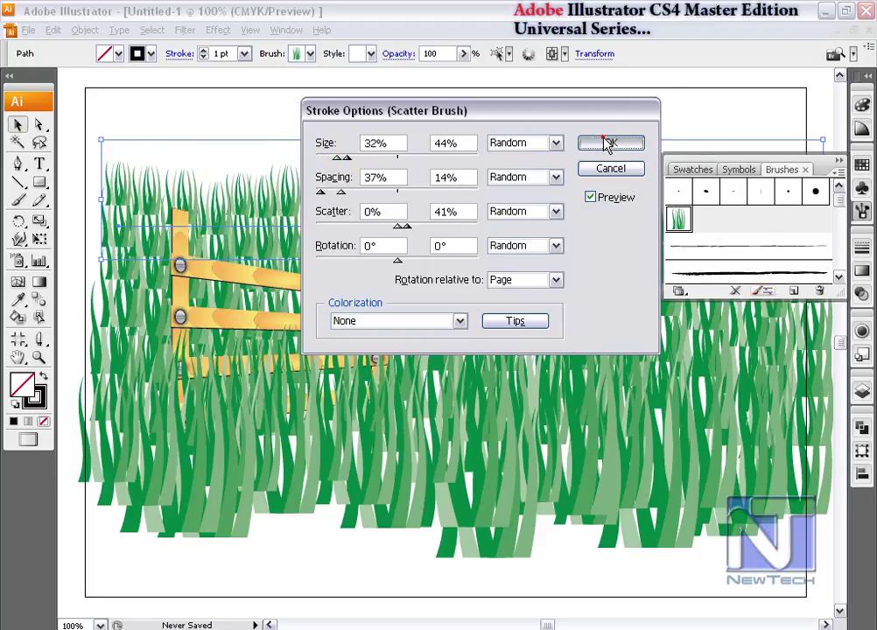
{"action": "left_click", "coordinate": [604, 140]}
{"action": "mouse_move", "coordinate": [263, 210]}
{"action": "left_mouse_down"}
{"action": "mouse_move", "coordinate": [319, 185]}
{"action": "mouse_move", "coordinate": [362, 201]}
{"action": "mouse_move", "coordinate": [364, 173]}
{"action": "mouse_move", "coordinate": [399, 181]}
{"action": "mouse_move", "coordinate": [359, 164]}
{"action": "mouse_move", "coordinate": [429, 148]}
{"action": "mouse_move", "coordinate": [400, 150]}
{"action": "left_mouse_up"}
{"action": "left_click", "coordinate": [841, 161]}
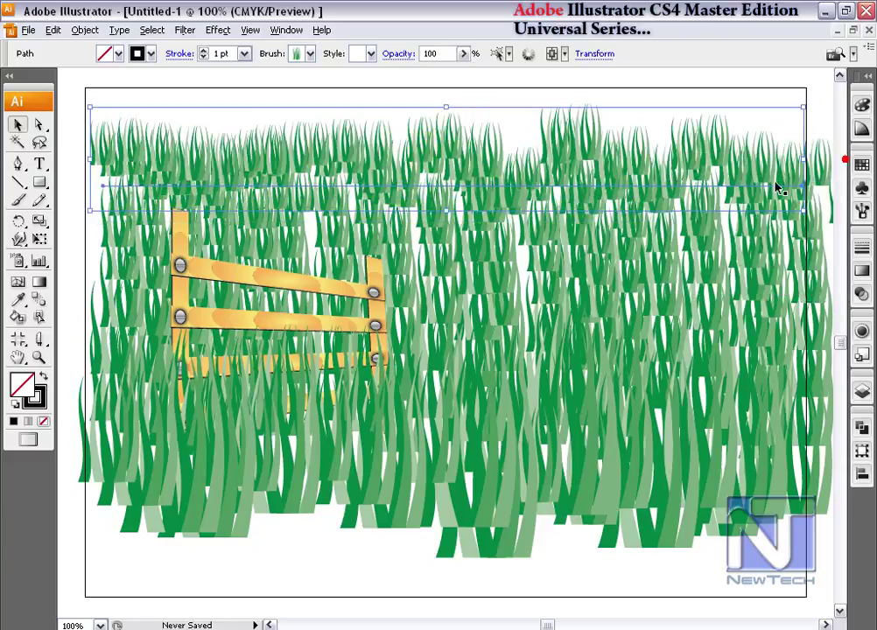
- Select the grass rows in front of and behind the fence and lock them, leaving the fence editable
{"action": "left_click", "coordinate": [273, 289]}
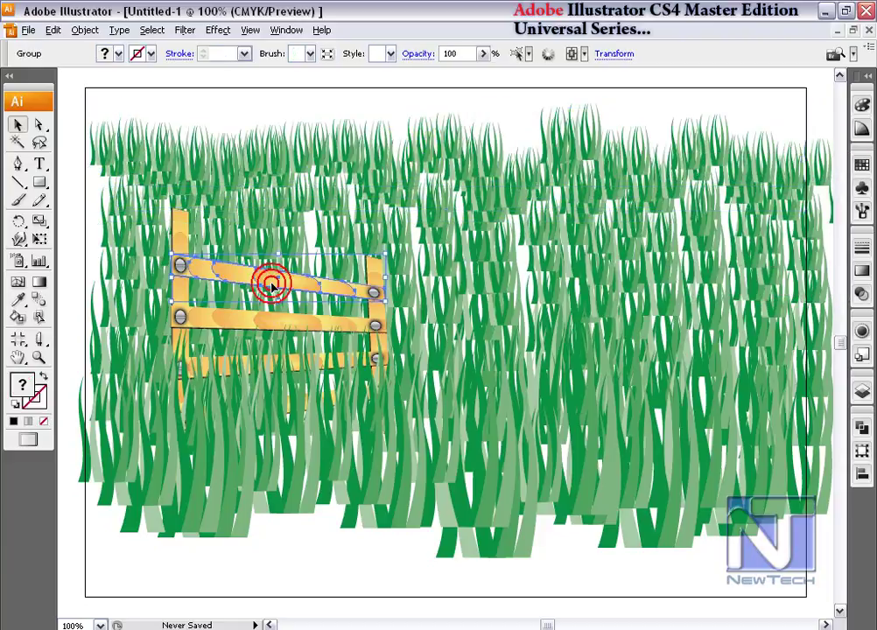
{"action": "left_click", "coordinate": [480, 457]}
{"action": "left_click", "coordinate": [702, 591]}
{"action": "left_click", "coordinate": [574, 284]}
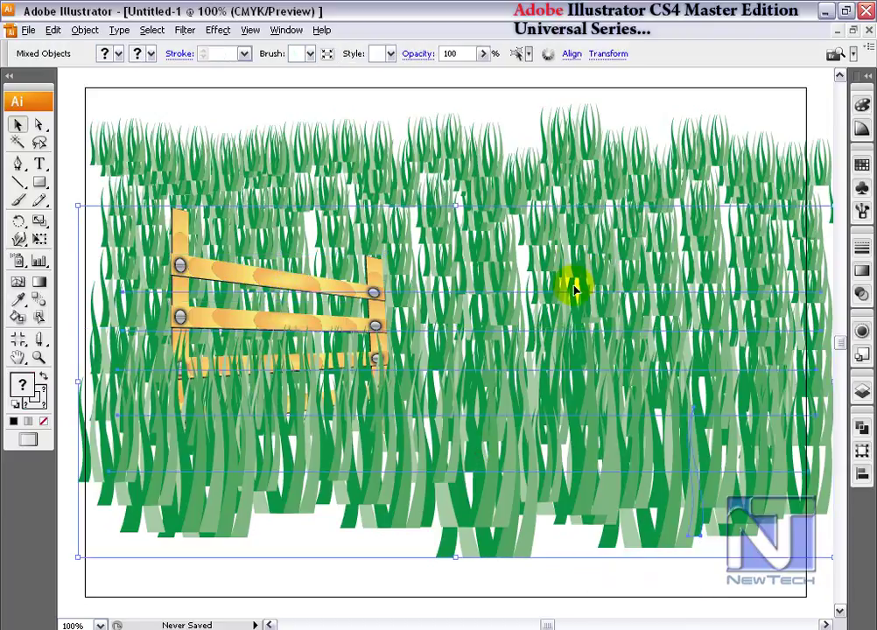
{"action": "key", "text": "ctrl"}
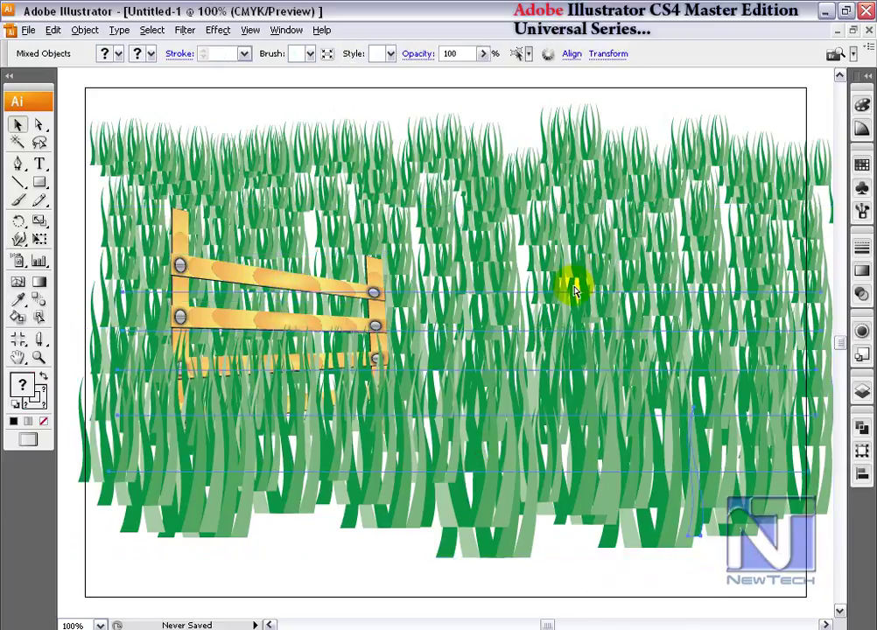
{"action": "key", "text": "ctrl+2"}
{"action": "left_click_drag", "start_coordinate": [421, 430], "coordinate": [151, 254]}
{"action": "left_click", "coordinate": [442, 122]}
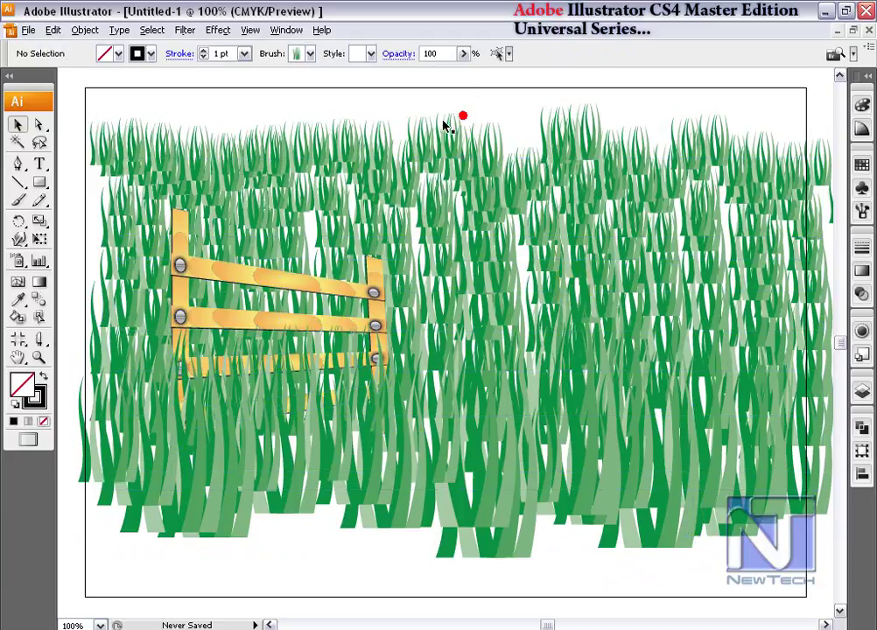
{"action": "left_click", "coordinate": [545, 255]}
{"action": "left_click_drag", "start_coordinate": [544, 255], "coordinate": [575, 110]}
{"action": "left_click", "coordinate": [652, 359]}
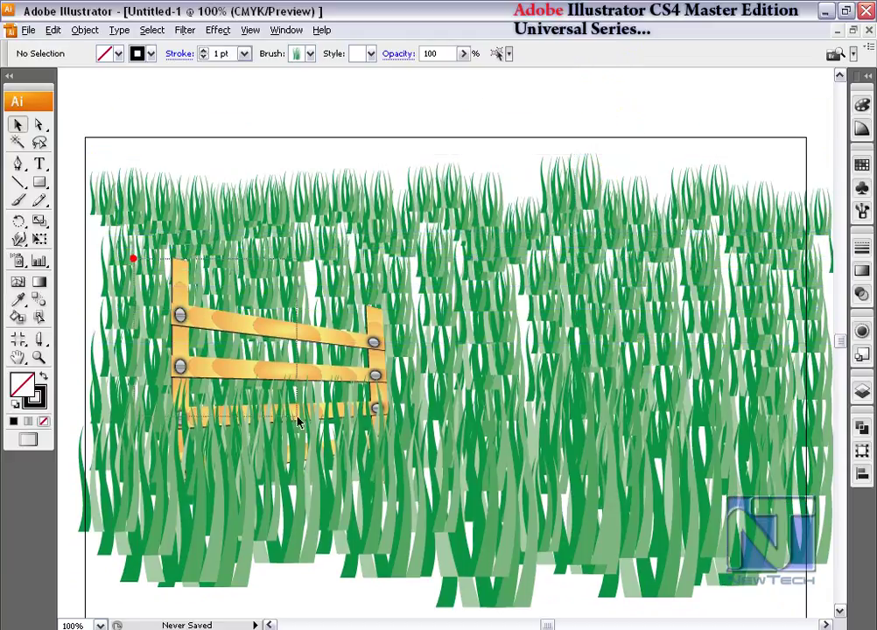
- Duplicate the whole fence to the right side of the grass and mirror the copy horizontally
{"action": "left_click_drag", "start_coordinate": [133, 254], "coordinate": [446, 510]}
{"action": "left_click_drag", "start_coordinate": [268, 368], "coordinate": [525, 358]}
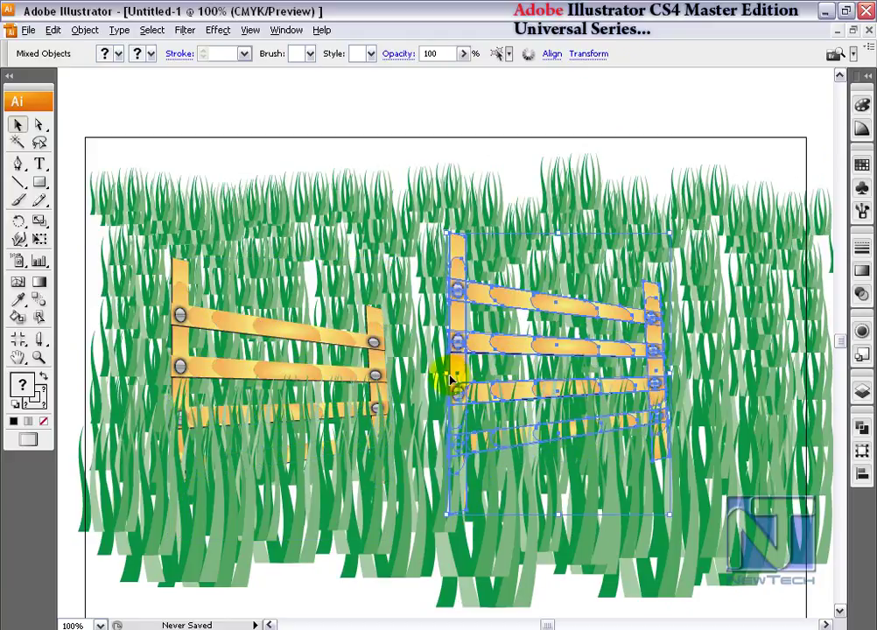
{"action": "left_click_drag", "start_coordinate": [447, 374], "coordinate": [784, 373]}
{"action": "left_click", "coordinate": [358, 375]}
{"action": "left_click", "coordinate": [505, 355]}
- Move the original fence further left, closer to the artboard's left edge, and deselect it
{"action": "left_click_drag", "start_coordinate": [391, 458], "coordinate": [151, 273]}
{"action": "left_click_drag", "start_coordinate": [369, 373], "coordinate": [333, 372]}
{"action": "left_click", "coordinate": [421, 141]}
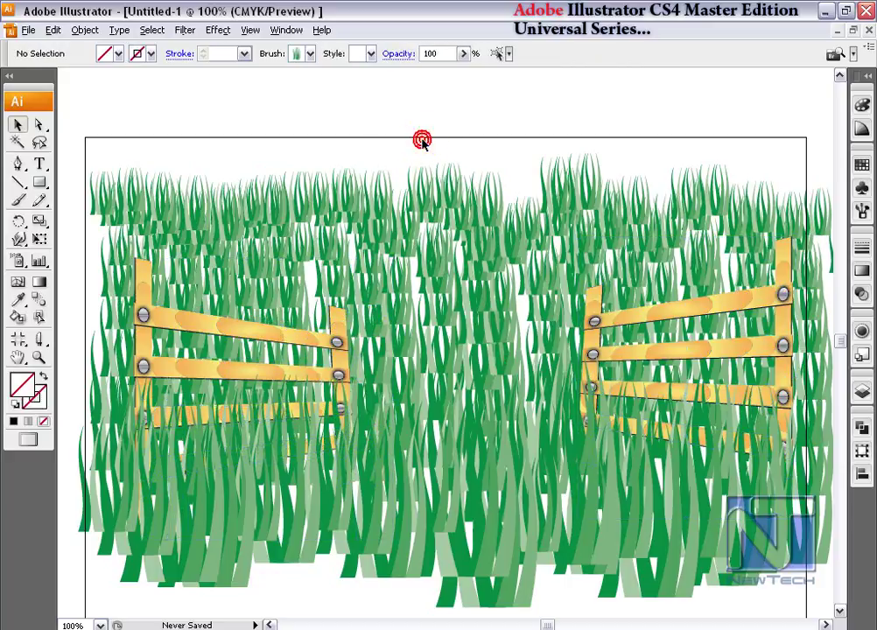
{"action": "key", "text": "ctrl+0"}
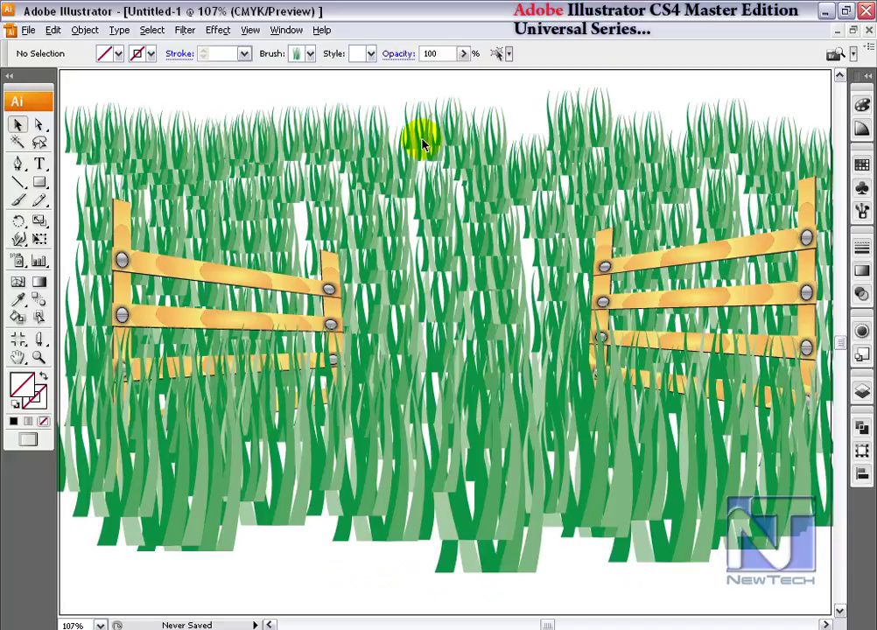